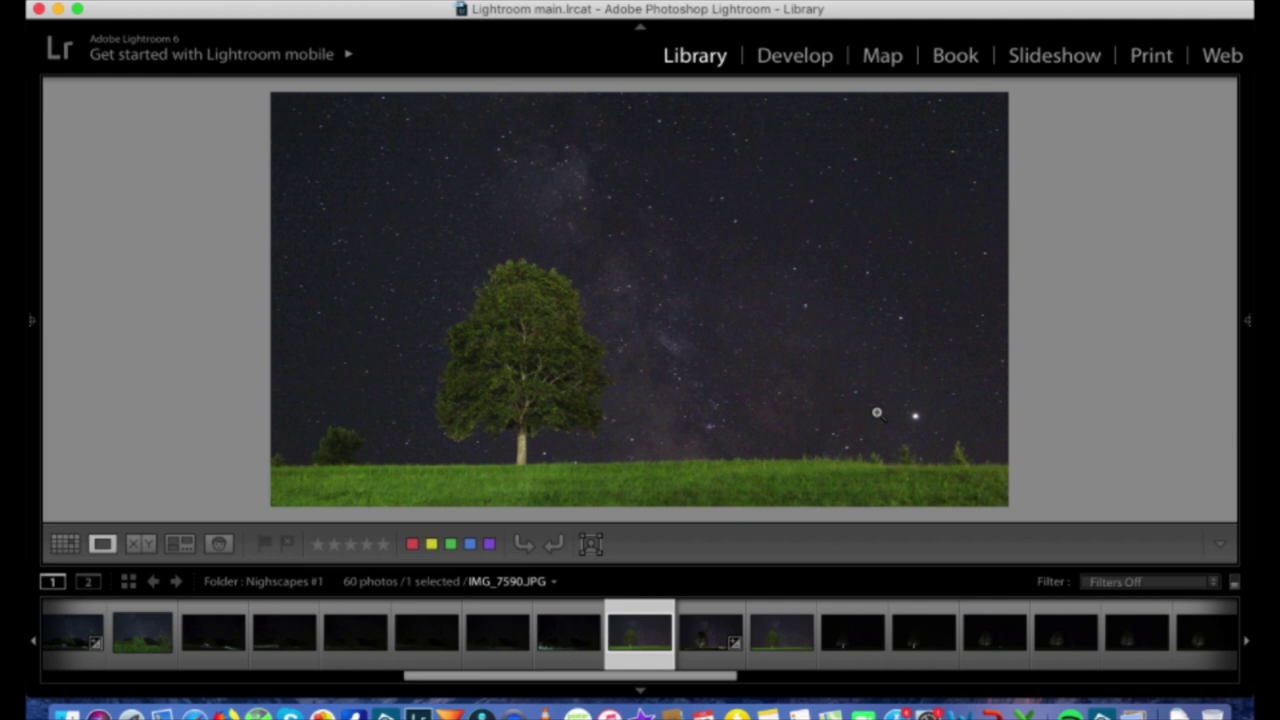
Step through the light-painted tree exposures from the composite after IMG_7590 up to IMG_7613, checking which parts of the scene each one lights
key("Right")
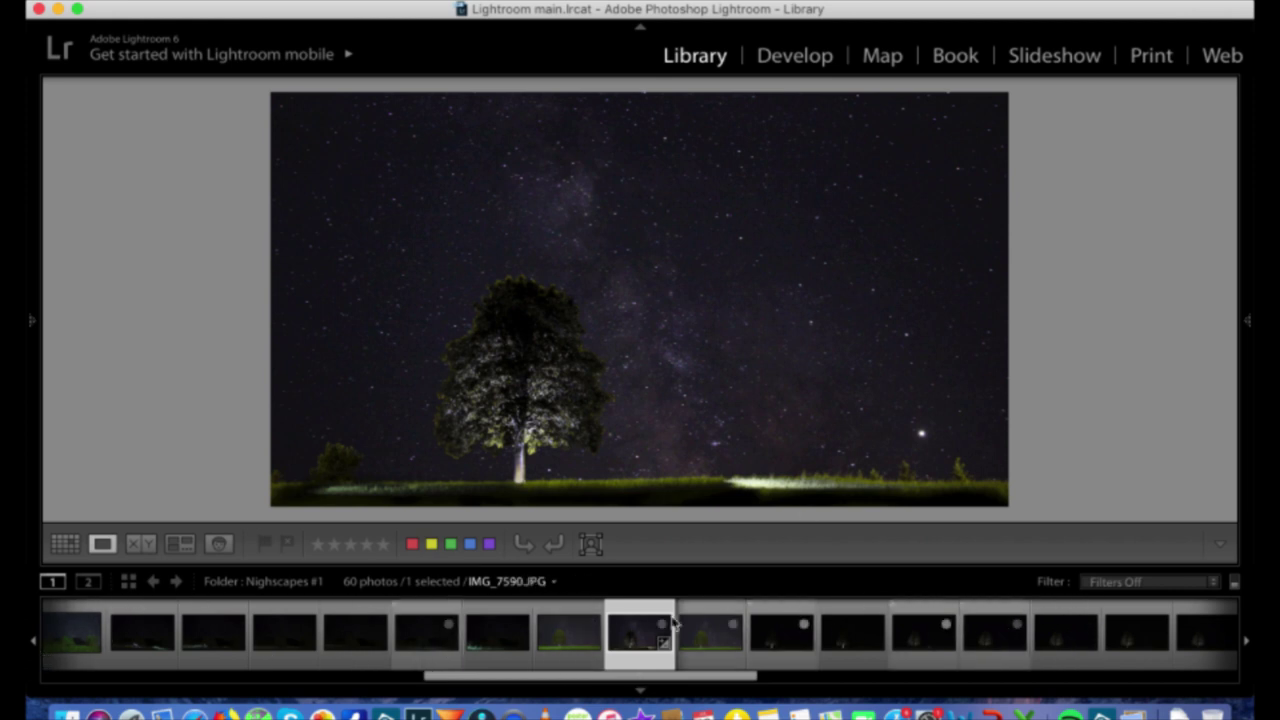
left_click(712, 648)
left_click(797, 645)
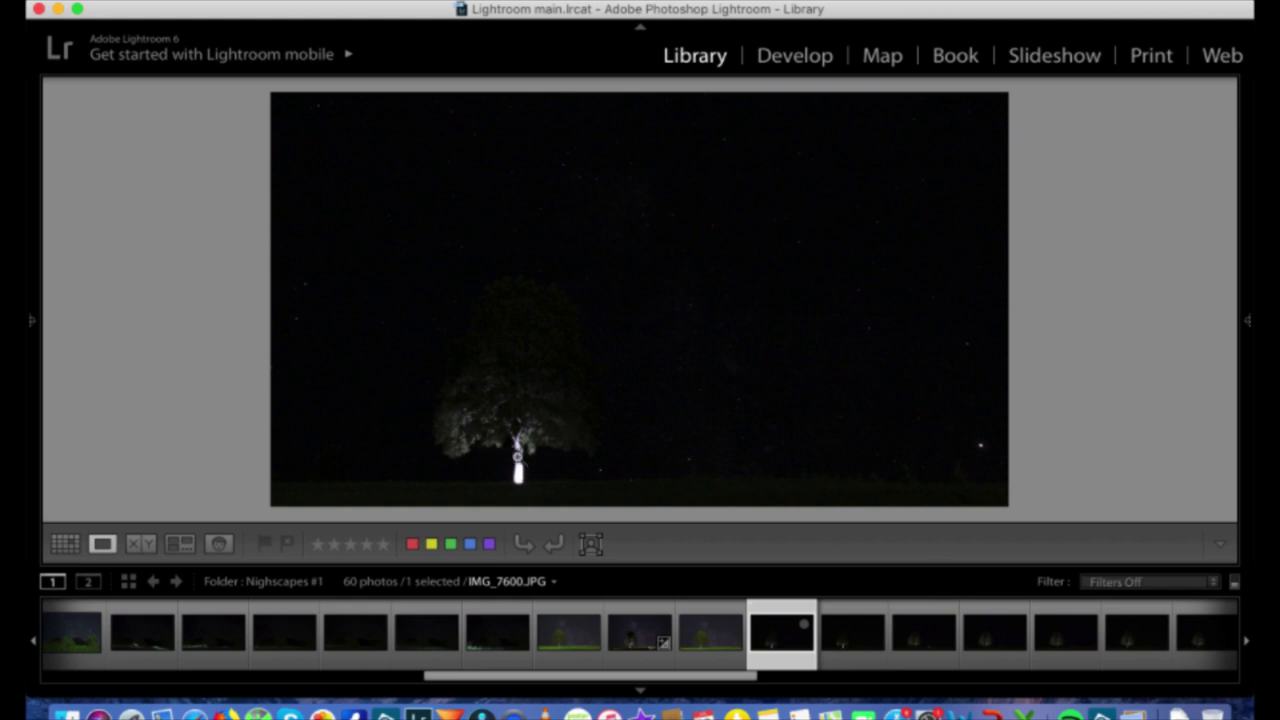
key("Right")
key("Right")
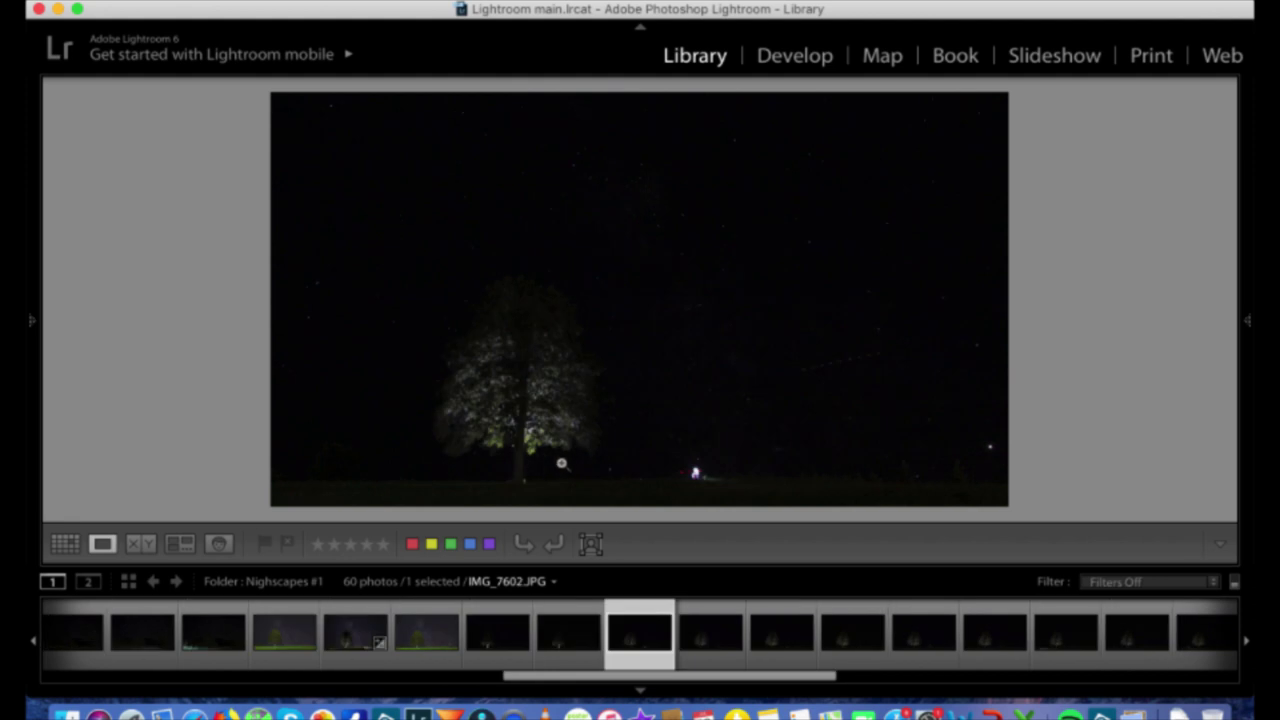
key("Right")
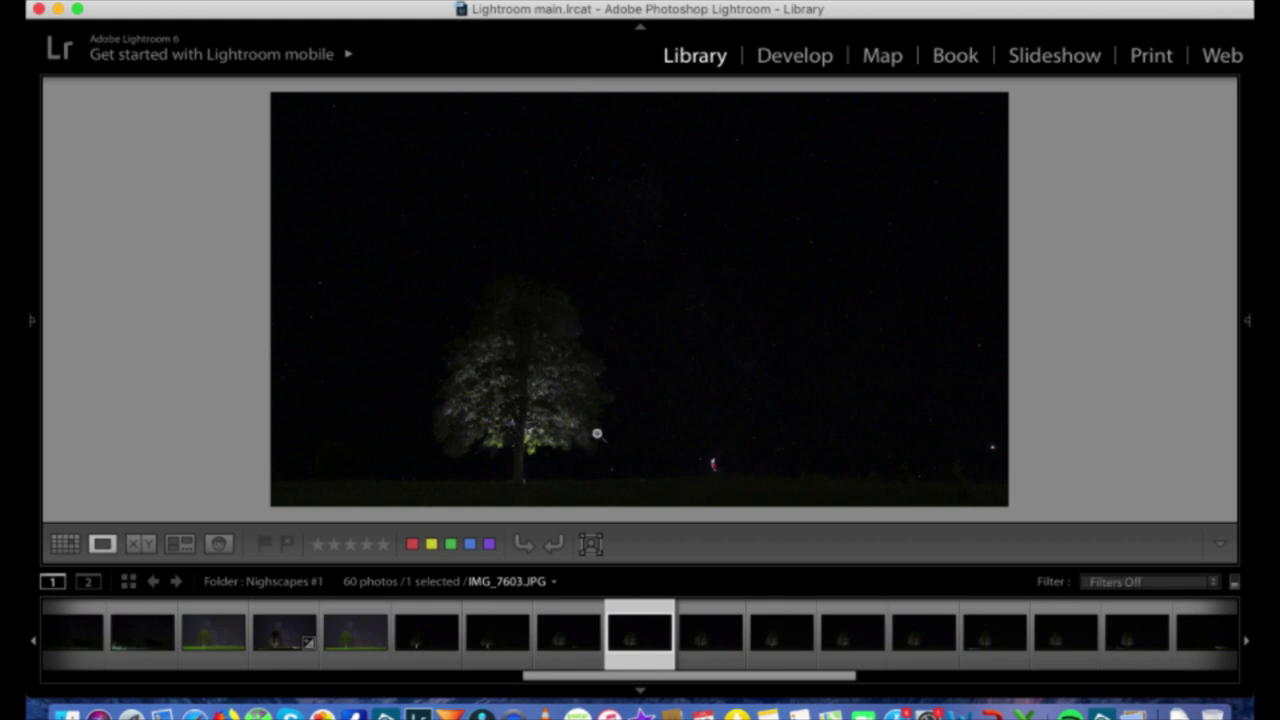
key("Right")
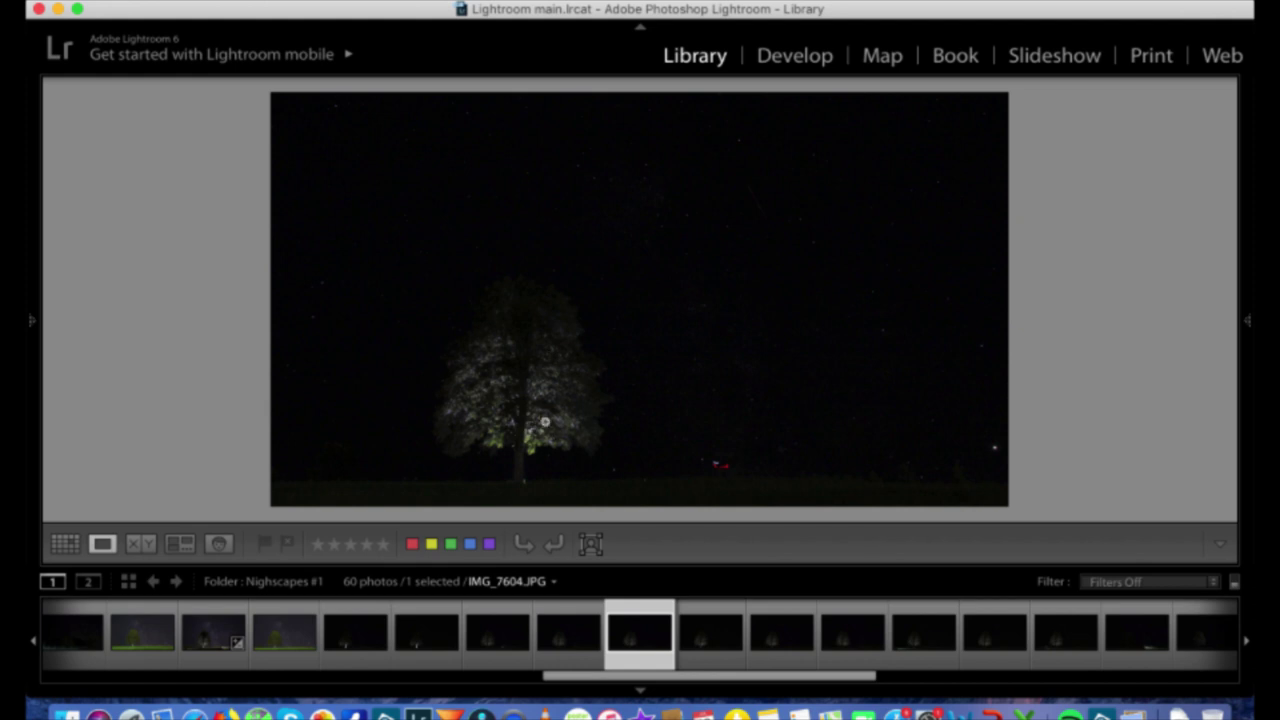
key("Right")
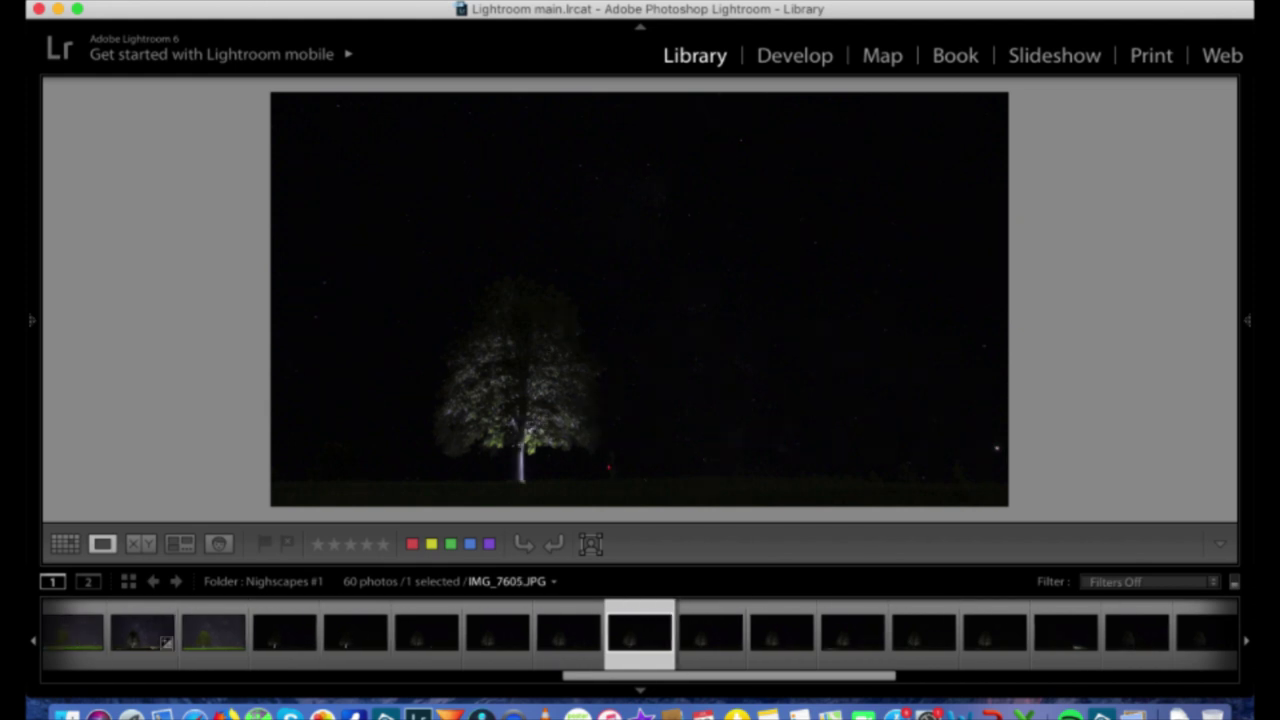
key("Right")
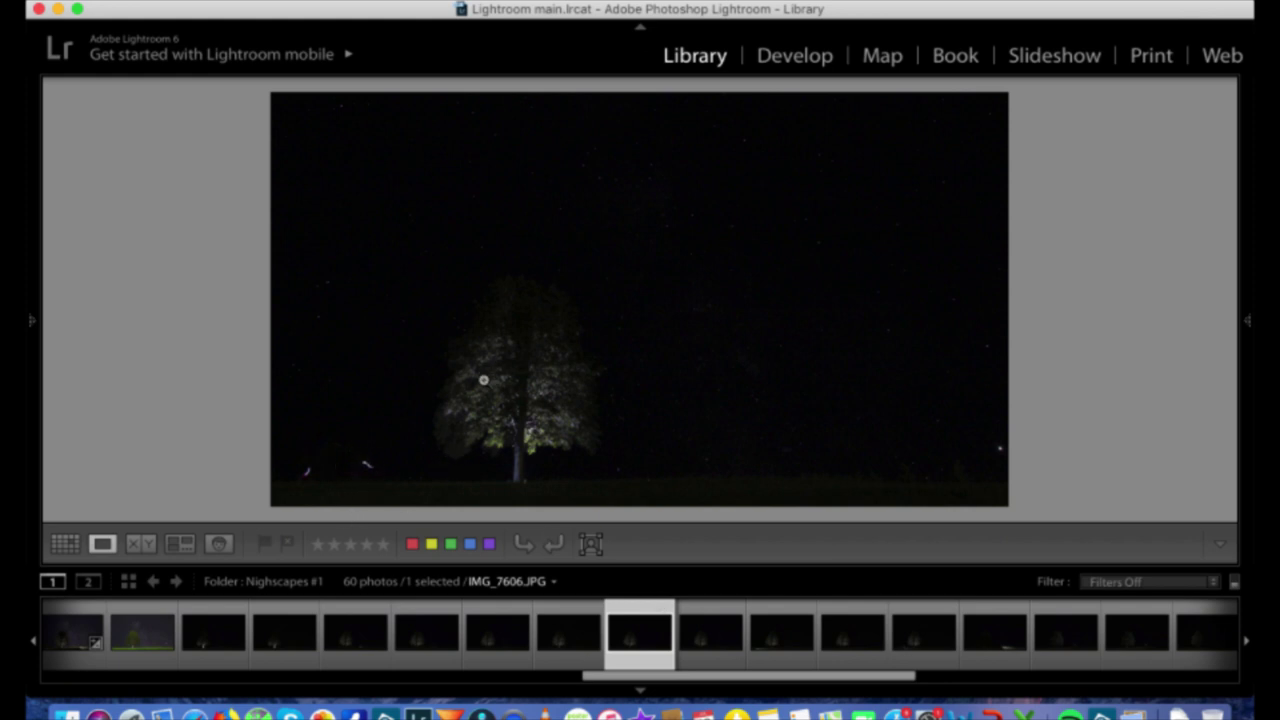
key("Right")
key("Right")
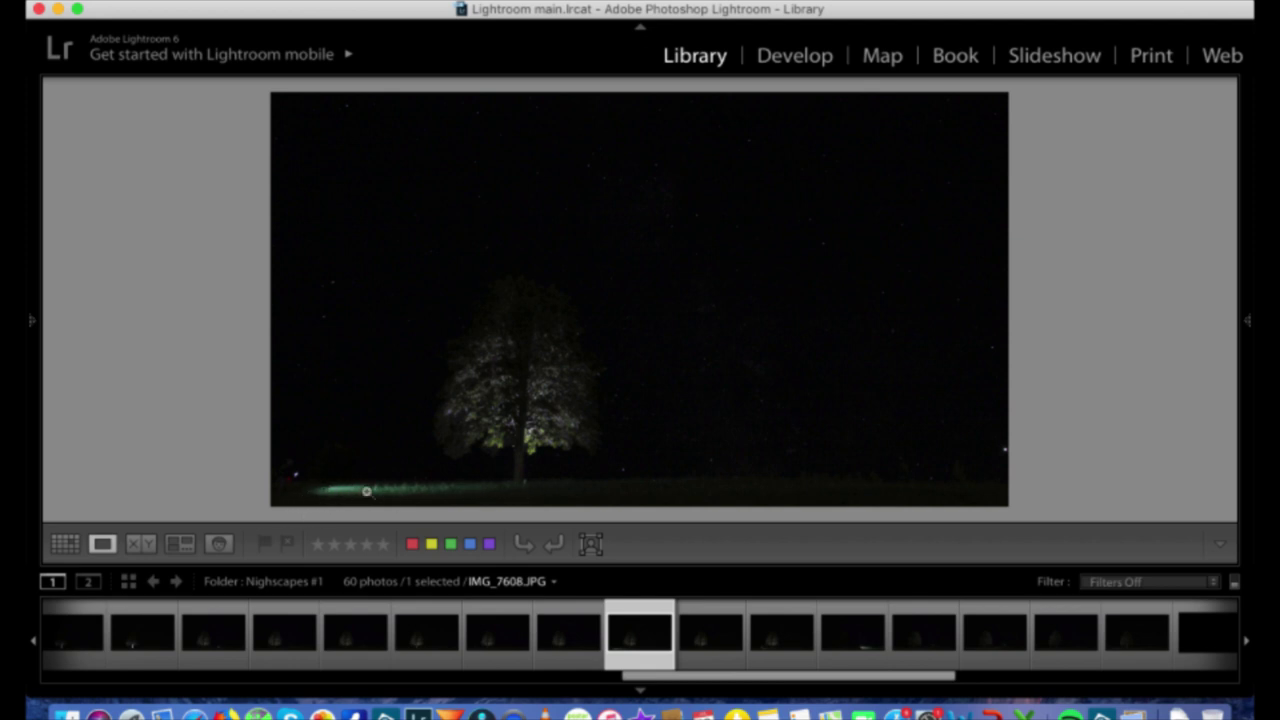
key("Right")
key("Right")
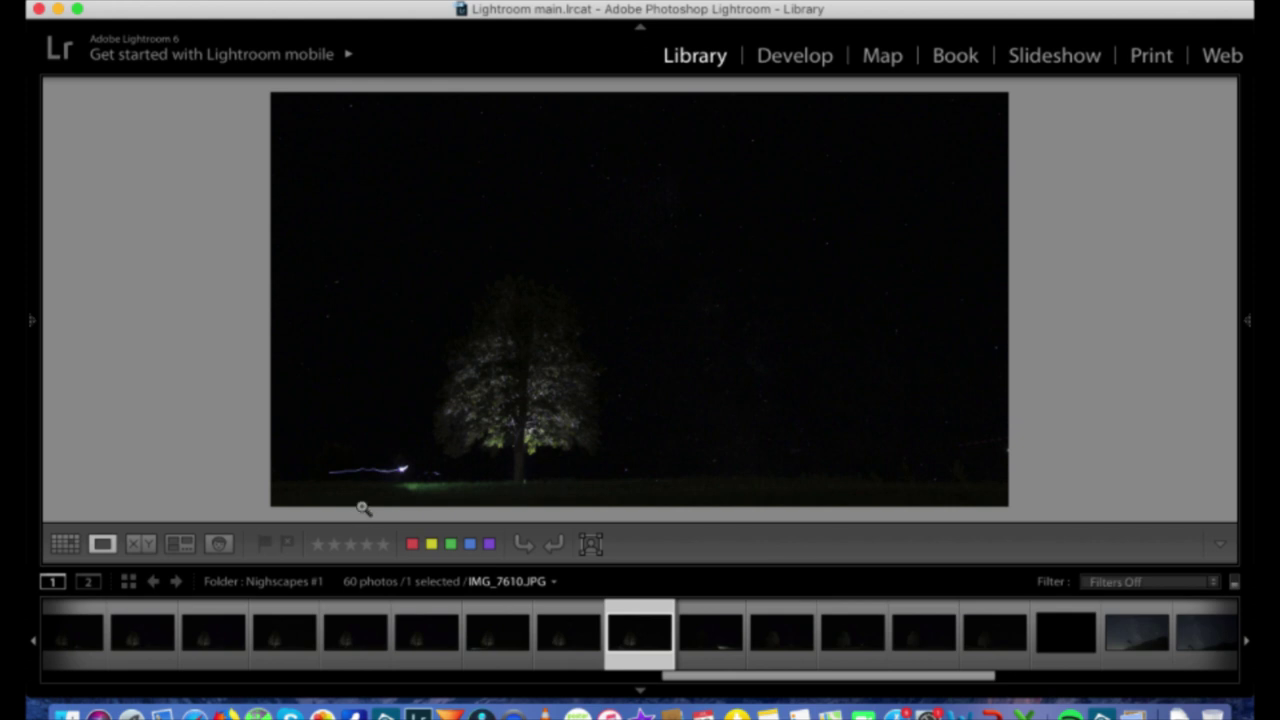
key("Right")
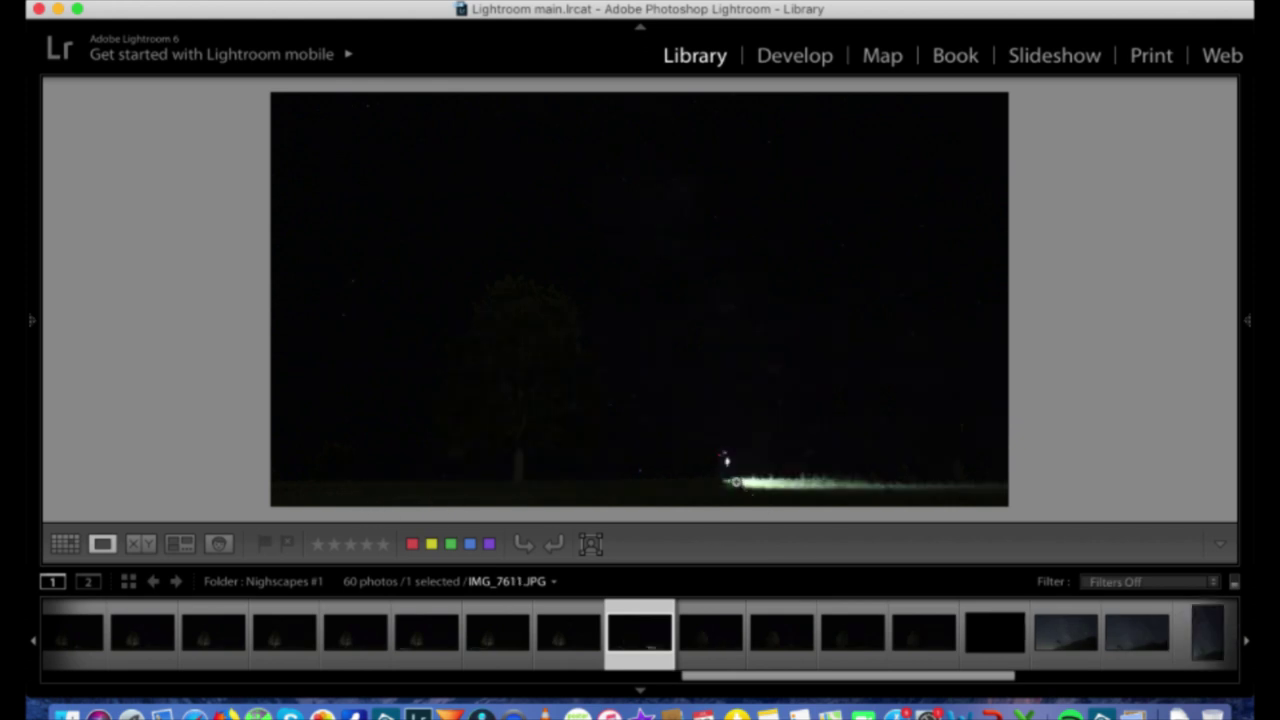
key("Right")
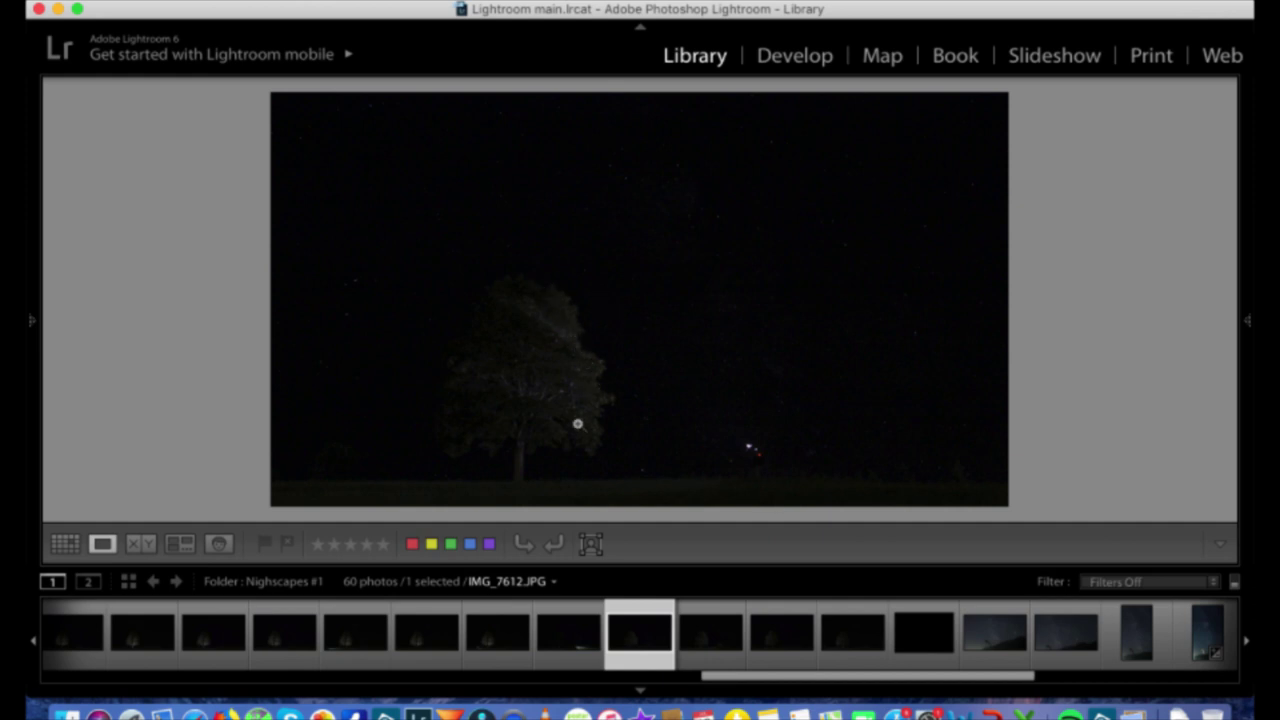
key("Right")
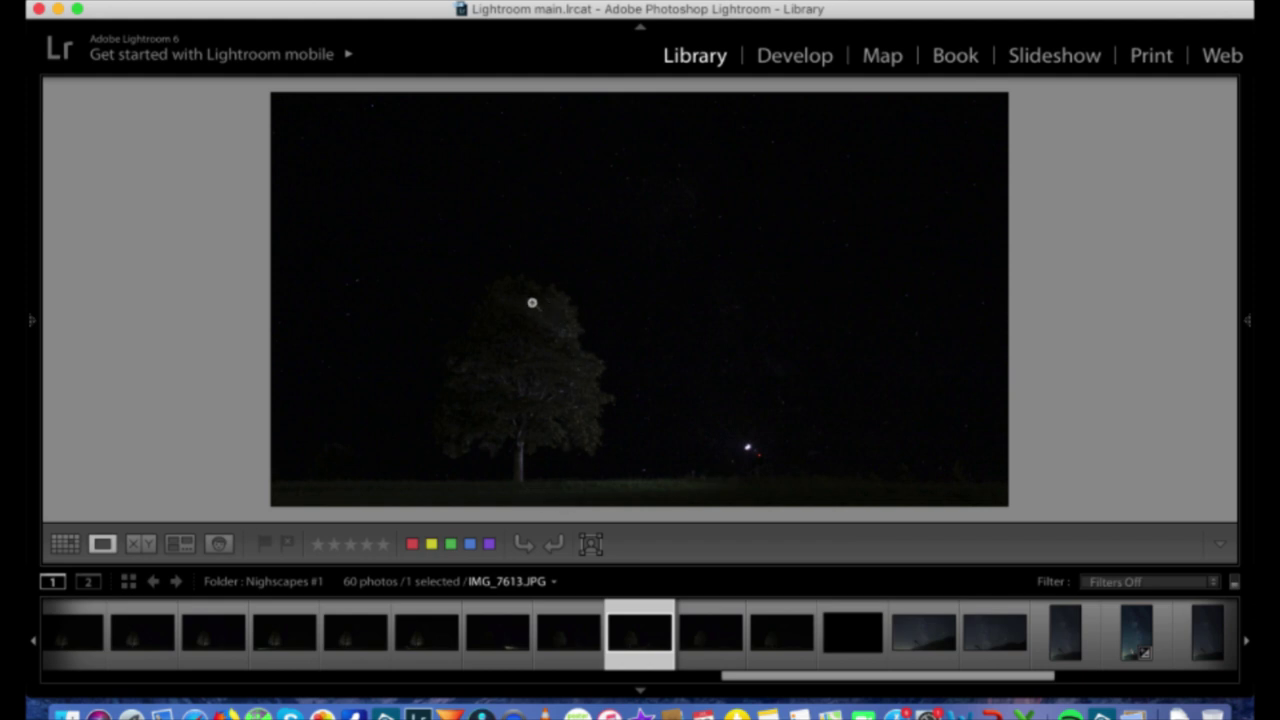
Go back to the edited composite of the tree under the Milky Way and view it again
scroll(360, 610, "up", 5)
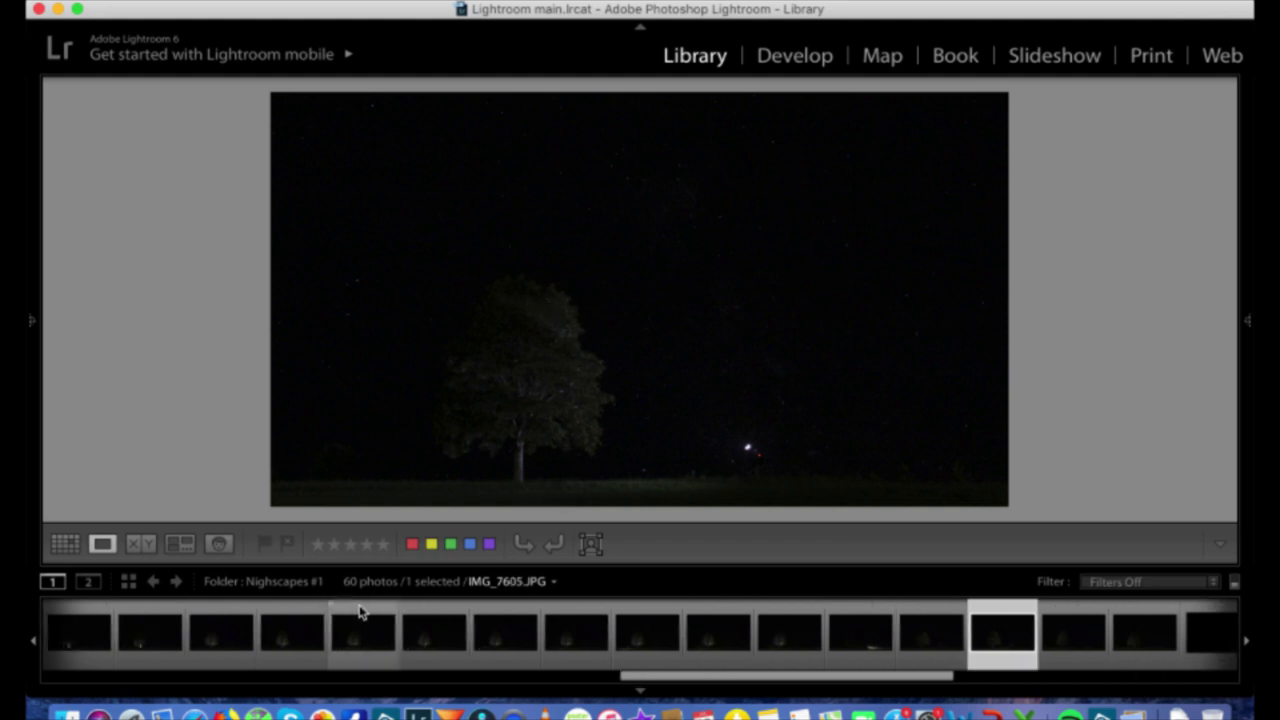
scroll(360, 612, "up", 5)
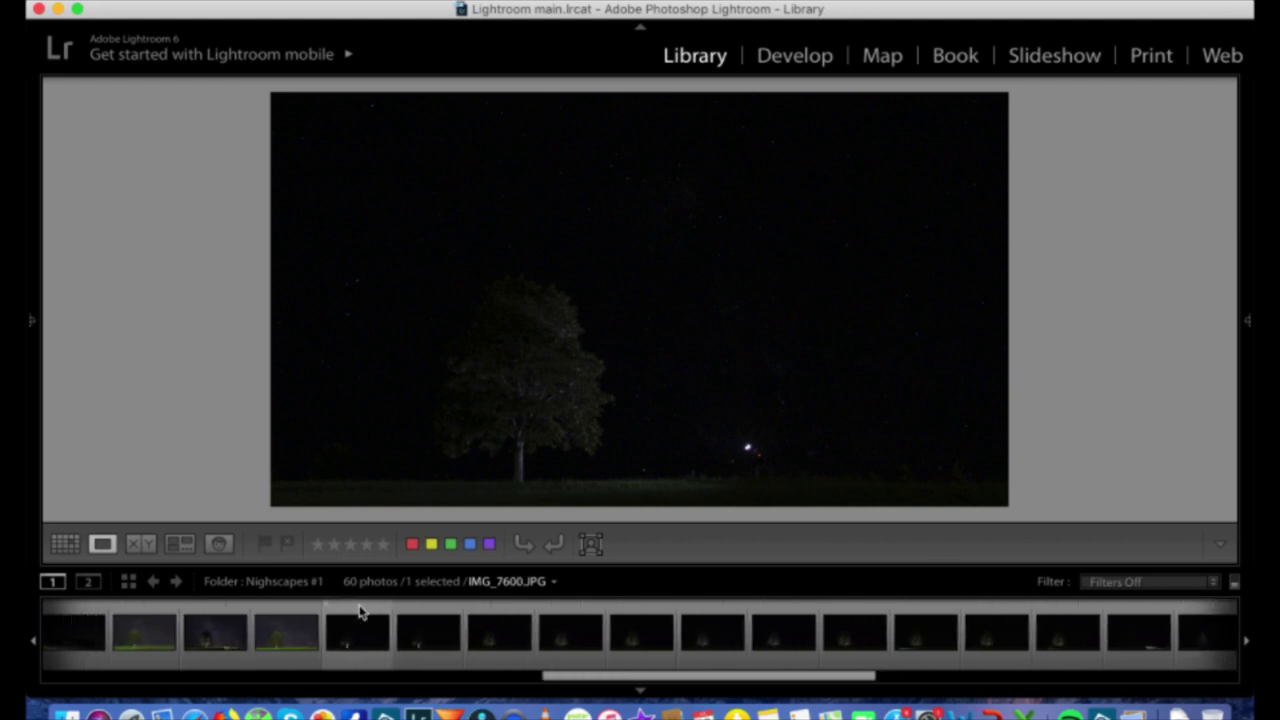
left_click(250, 638)
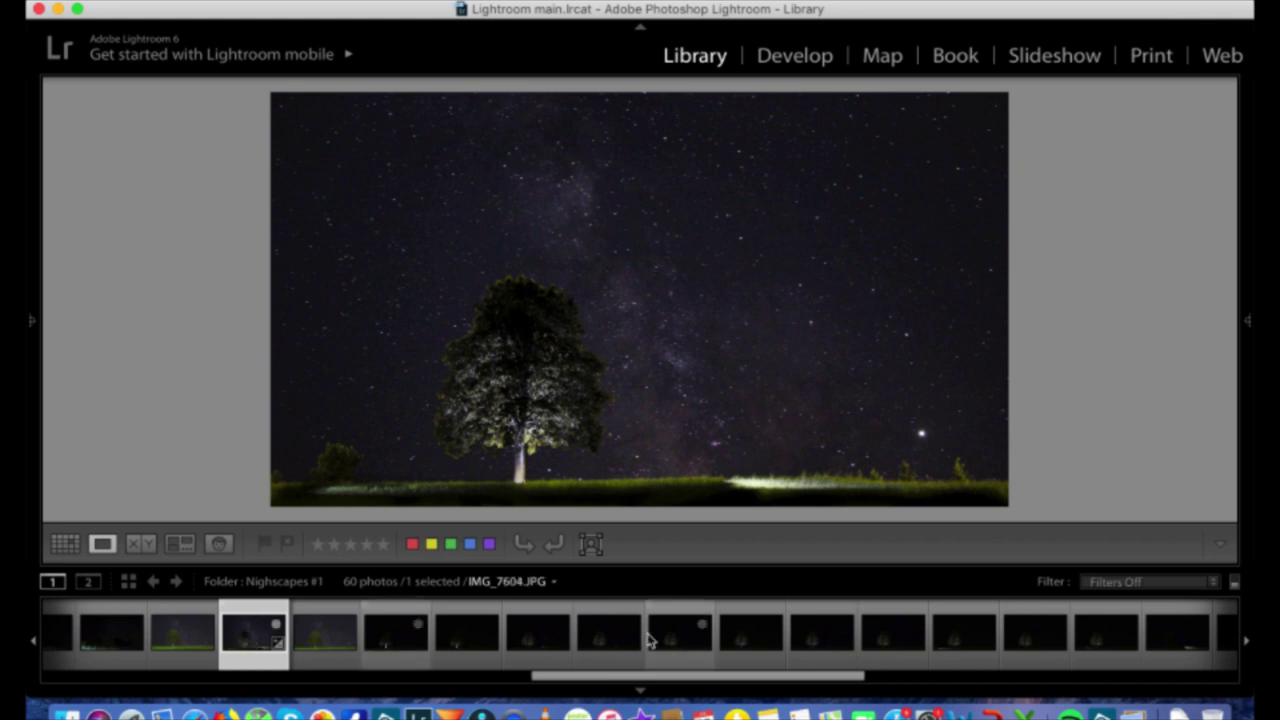
Select the evenly lit base photo IMG_7591 together with the light-painted frames IMG_7601, IMG_7602, IMG_7603 and IMG_7604
left_click(322, 643)
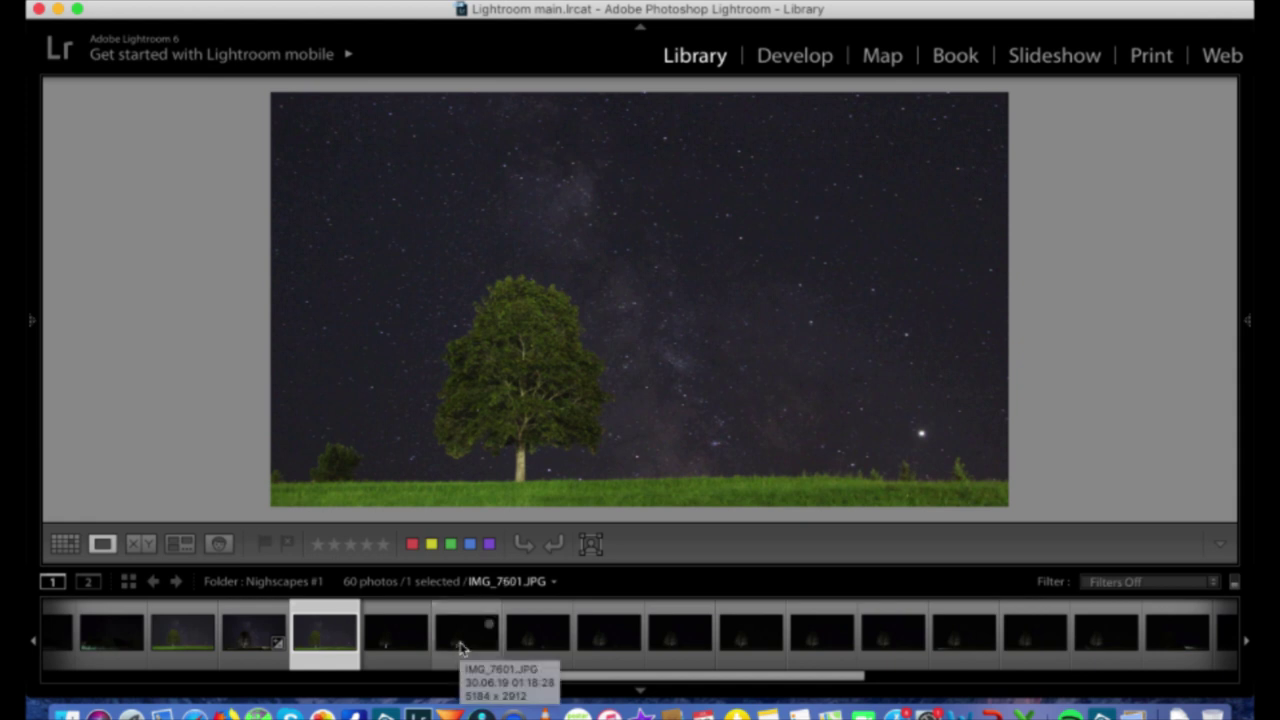
left_click(460, 648, "super")
left_click(610, 645, "super")
left_click(551, 646, "super")
left_click(688, 641, "super")
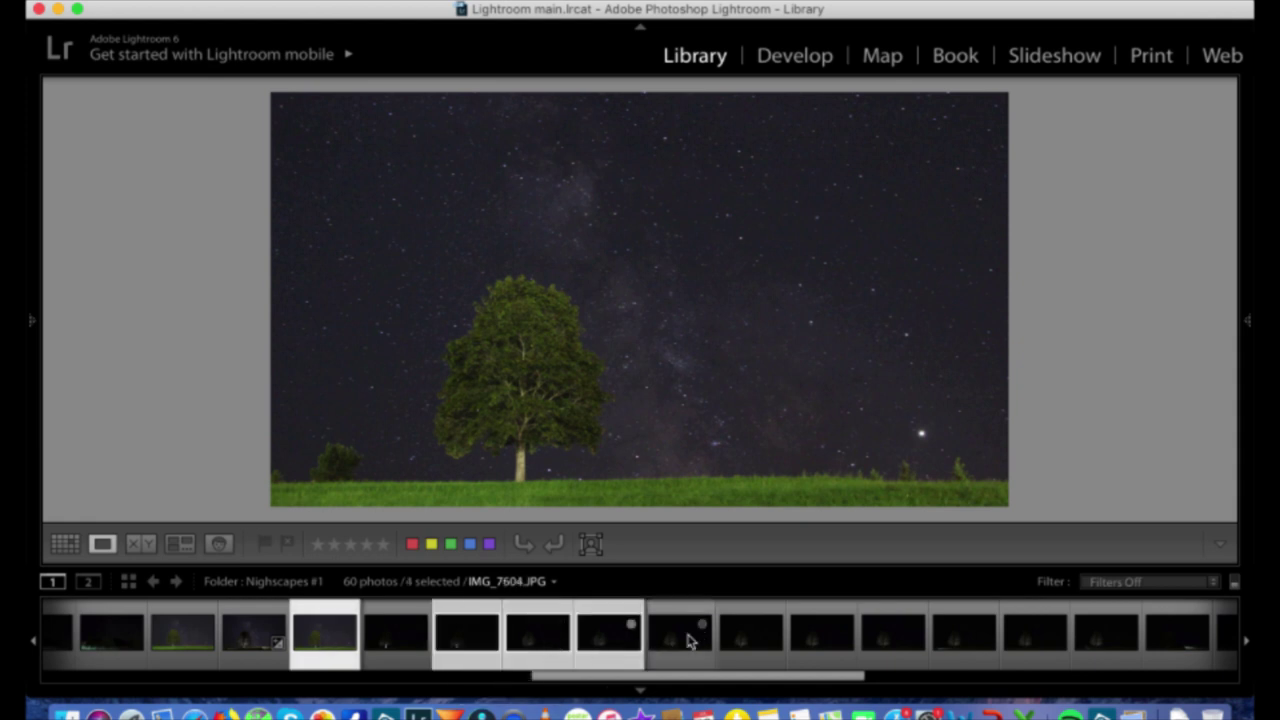
Add the frames IMG_7608, IMG_7609, IMG_7610, IMG_7611 and IMG_7612 to the photo selection
left_click(963, 650, "super")
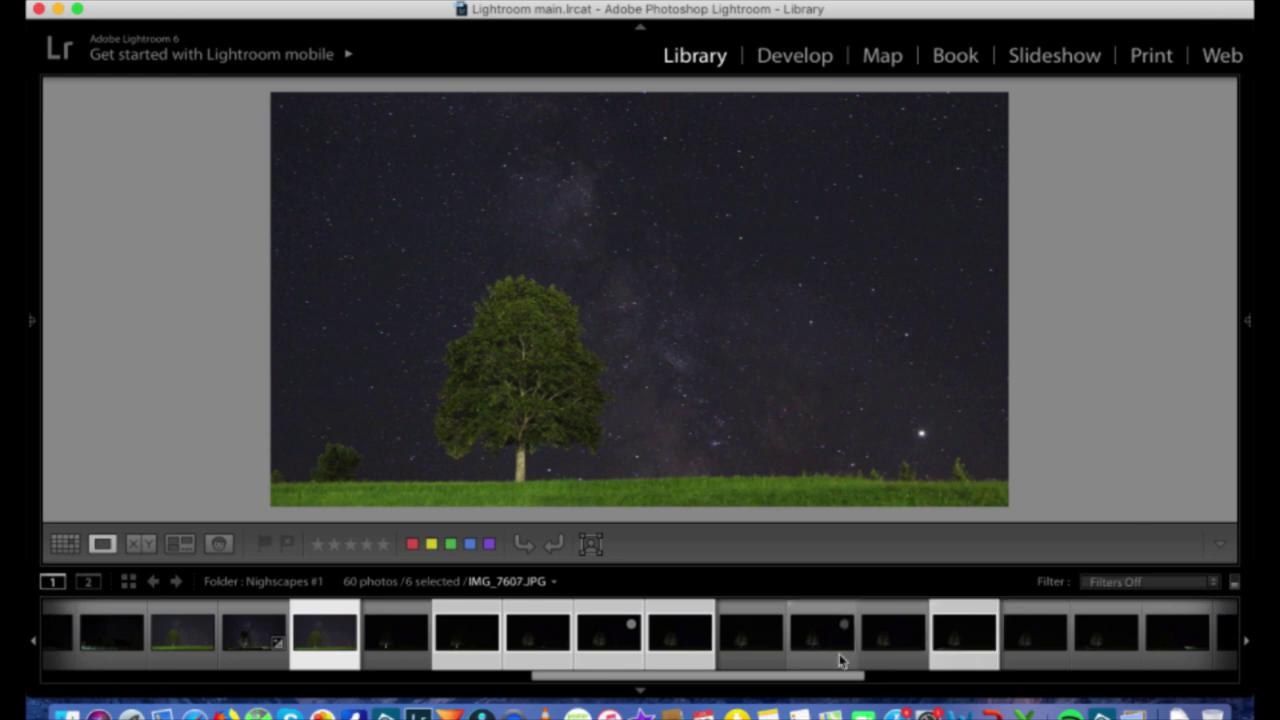
left_click(1090, 651, "super")
left_click(1180, 652, "super")
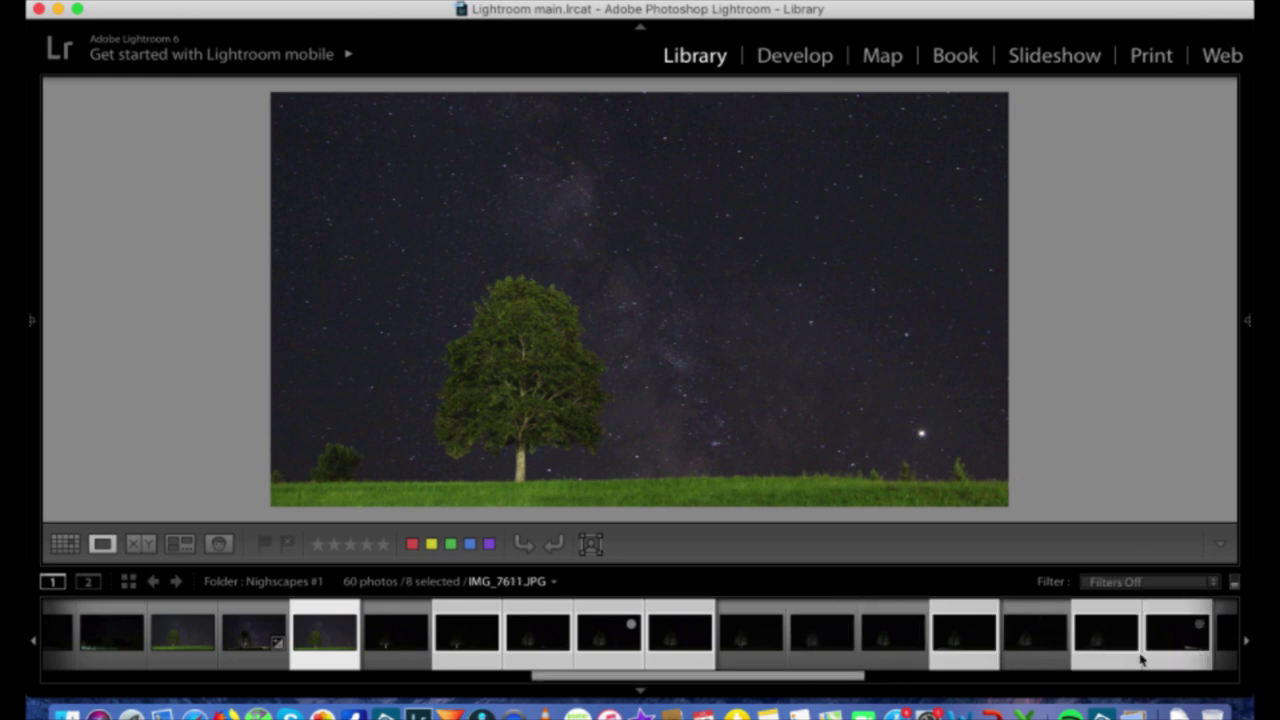
left_click(1036, 645, "super")
left_click_drag(774, 676, 878, 676)
left_click(885, 634, "super")
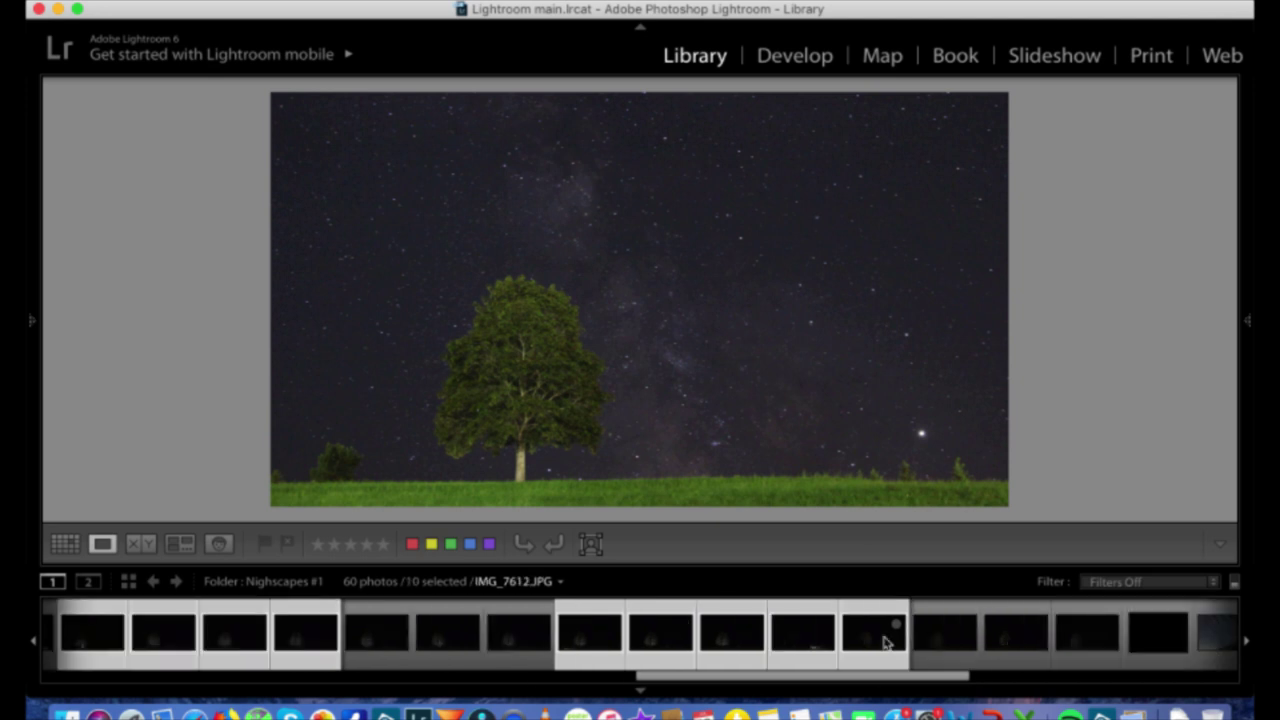
Open all the selected photos for editing in the Photoshop Elements 13 Editor
right_click(672, 640)
mouse_move(704, 277)
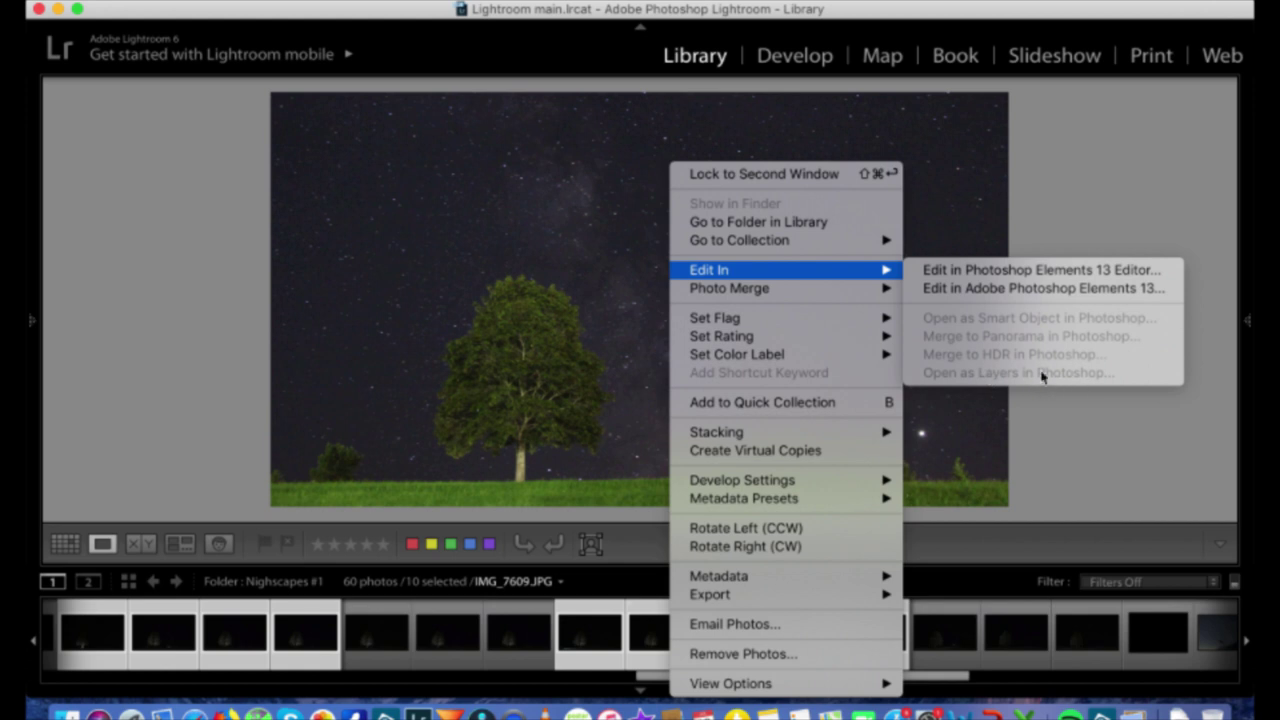
left_click(1020, 270)
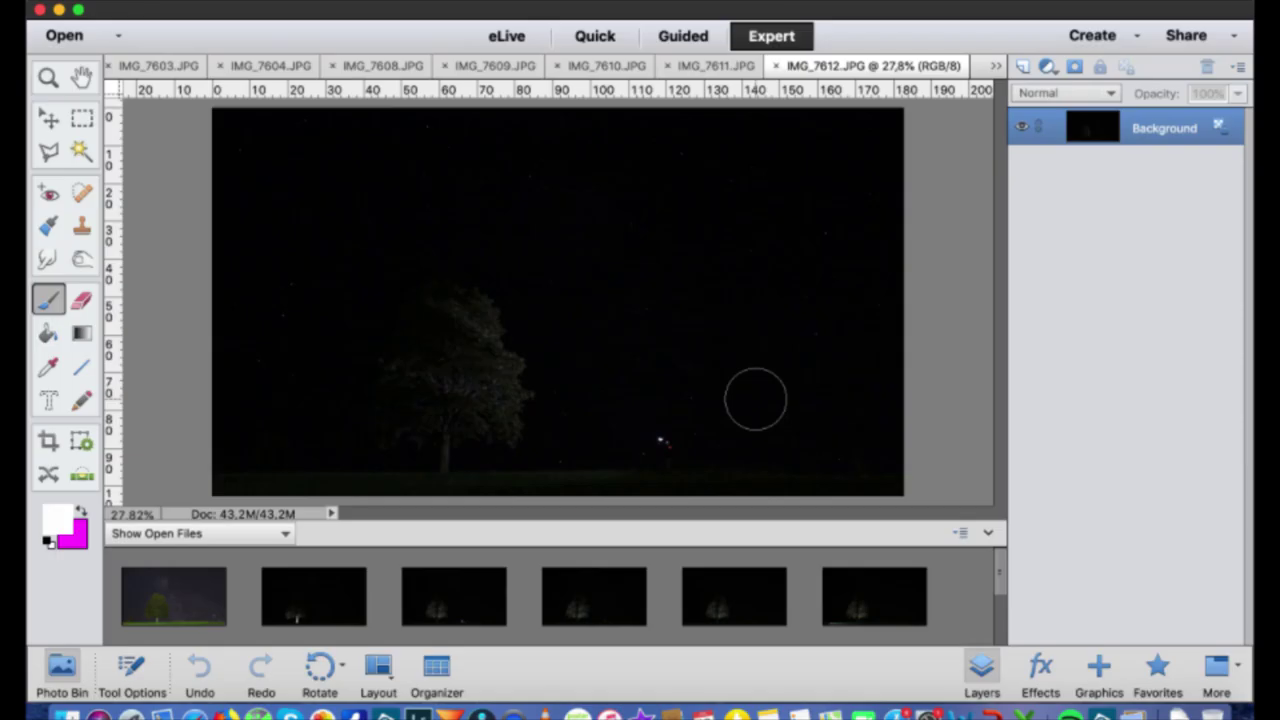
Stack frames IMG_7601 to IMG_7604 and IMG_7608 to IMG_7612 as layers over the base photo IMG_7591 and collapse the open-files strip
left_click(989, 536)
left_click(993, 543)
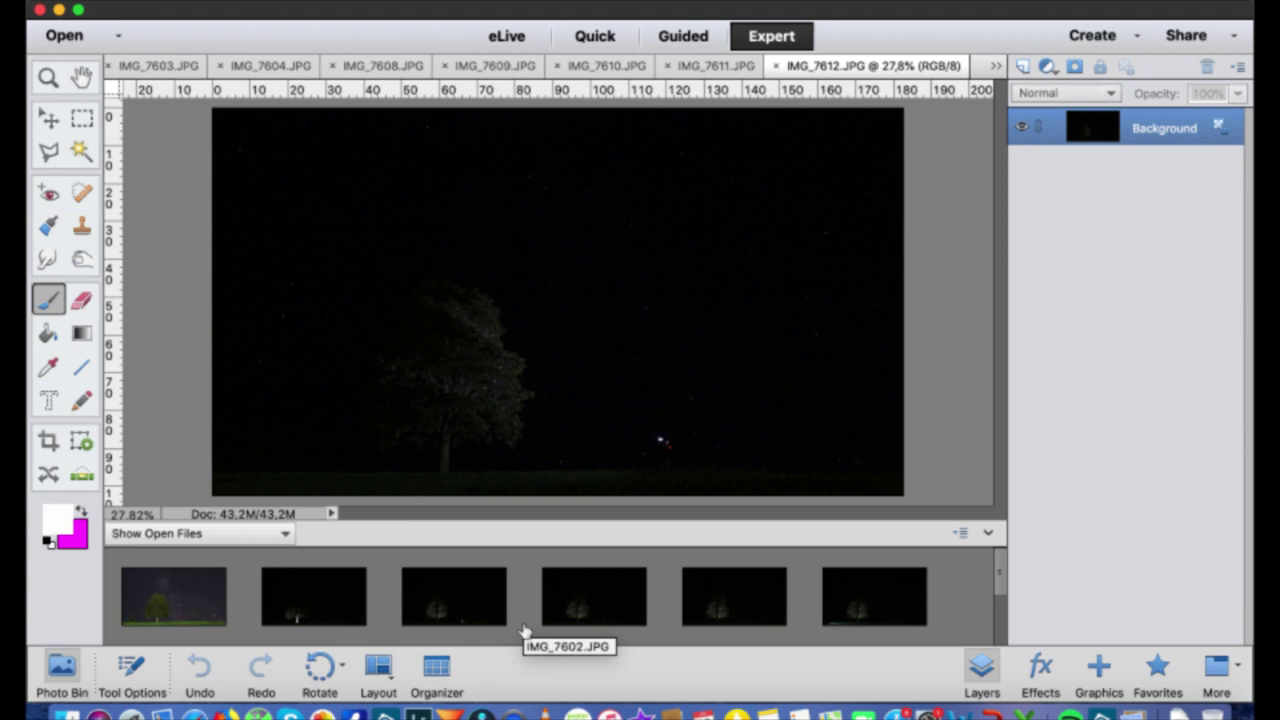
left_click(205, 601)
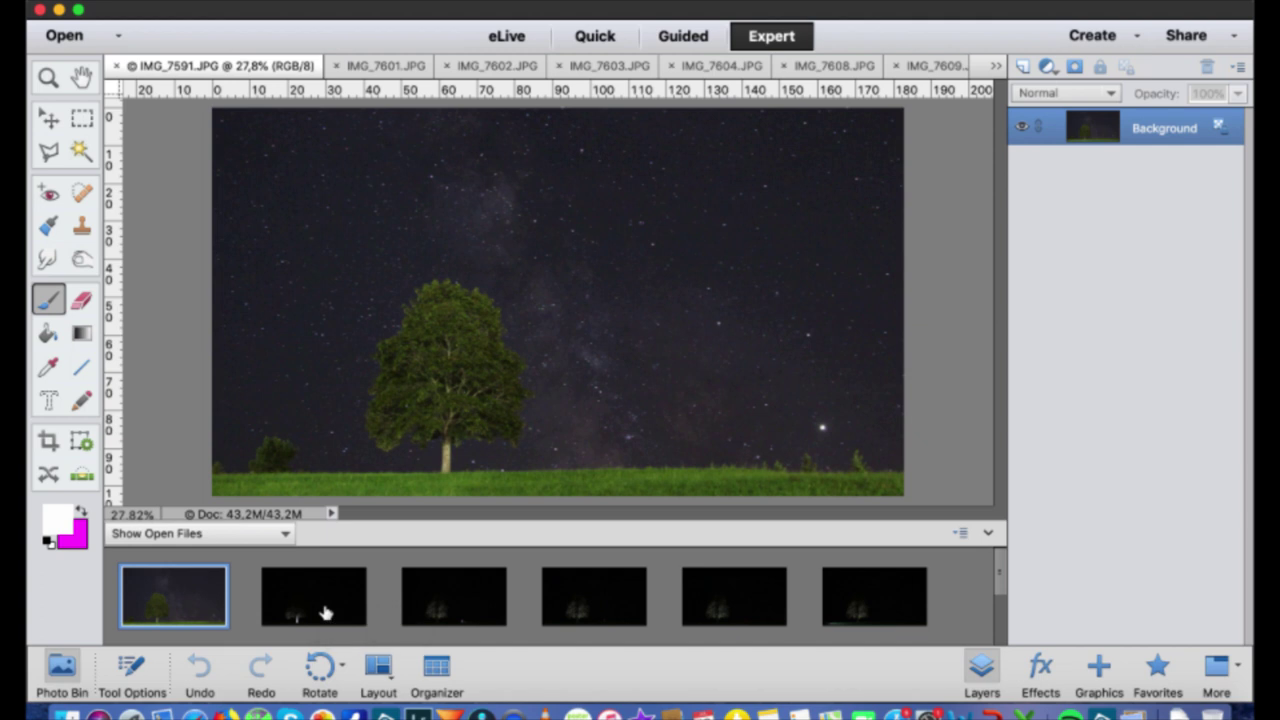
left_click_drag(314, 604, 486, 286)
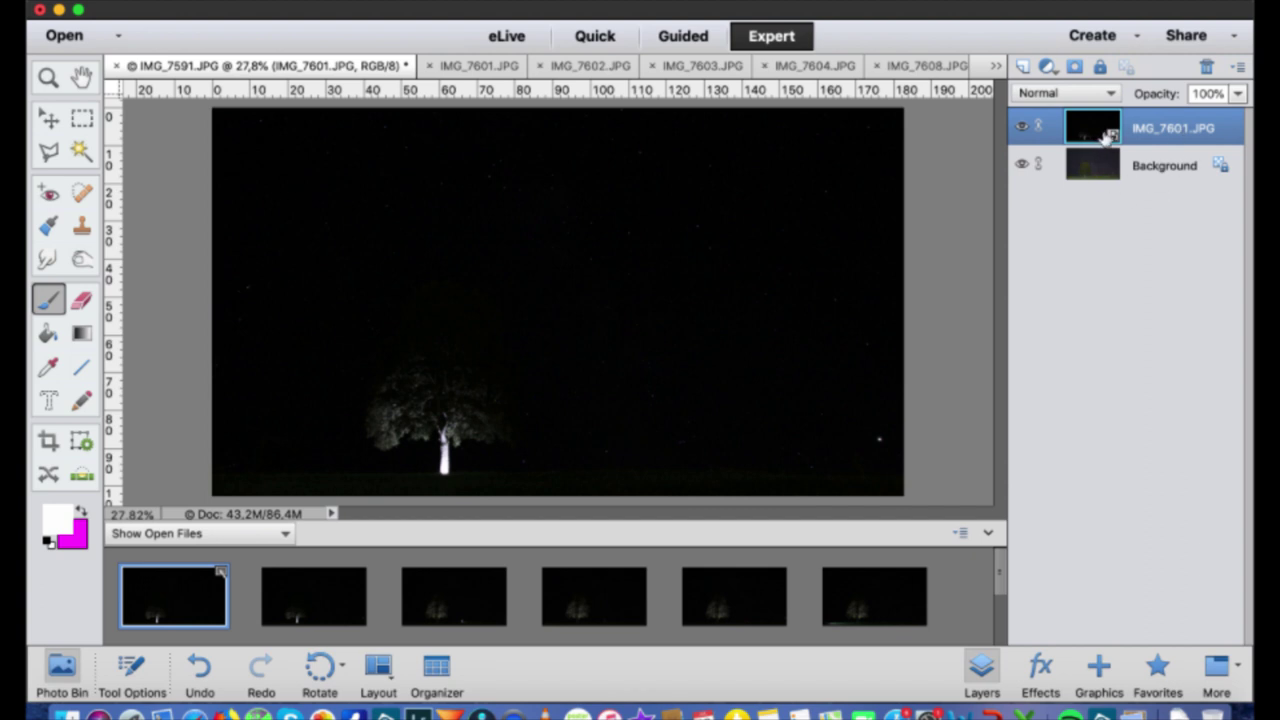
left_click_drag(455, 595, 477, 337)
left_click_drag(523, 385, 523, 385)
left_click_drag(586, 606, 560, 263)
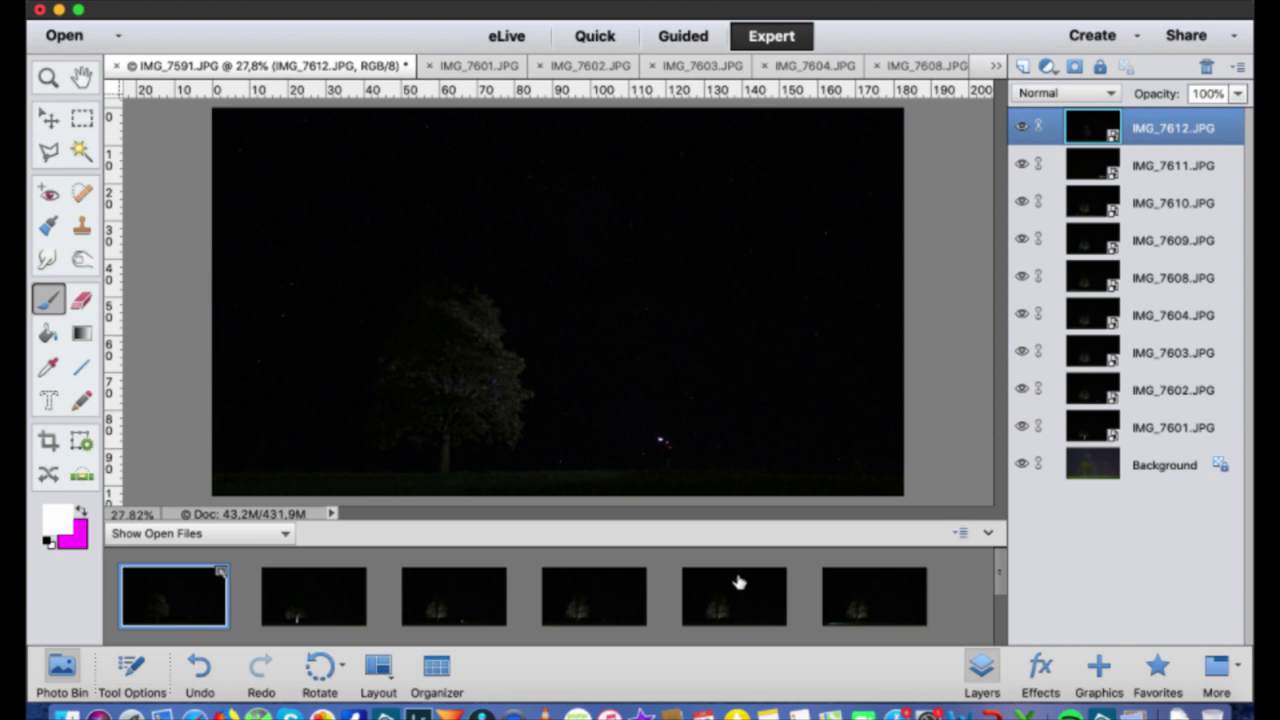
left_click(988, 534)
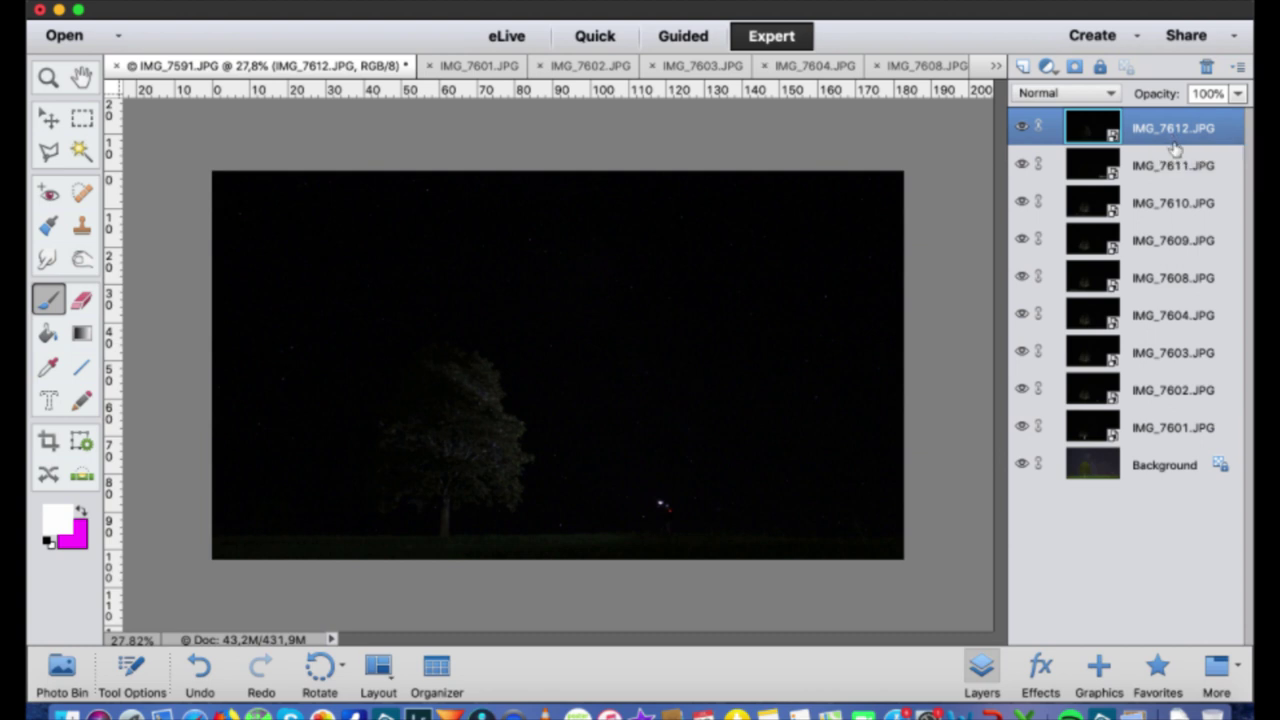
Set the blending mode of the IMG_7612, IMG_7611 and IMG_7610 layers to Lighten, one layer at a time
left_click(1155, 431, "shift")
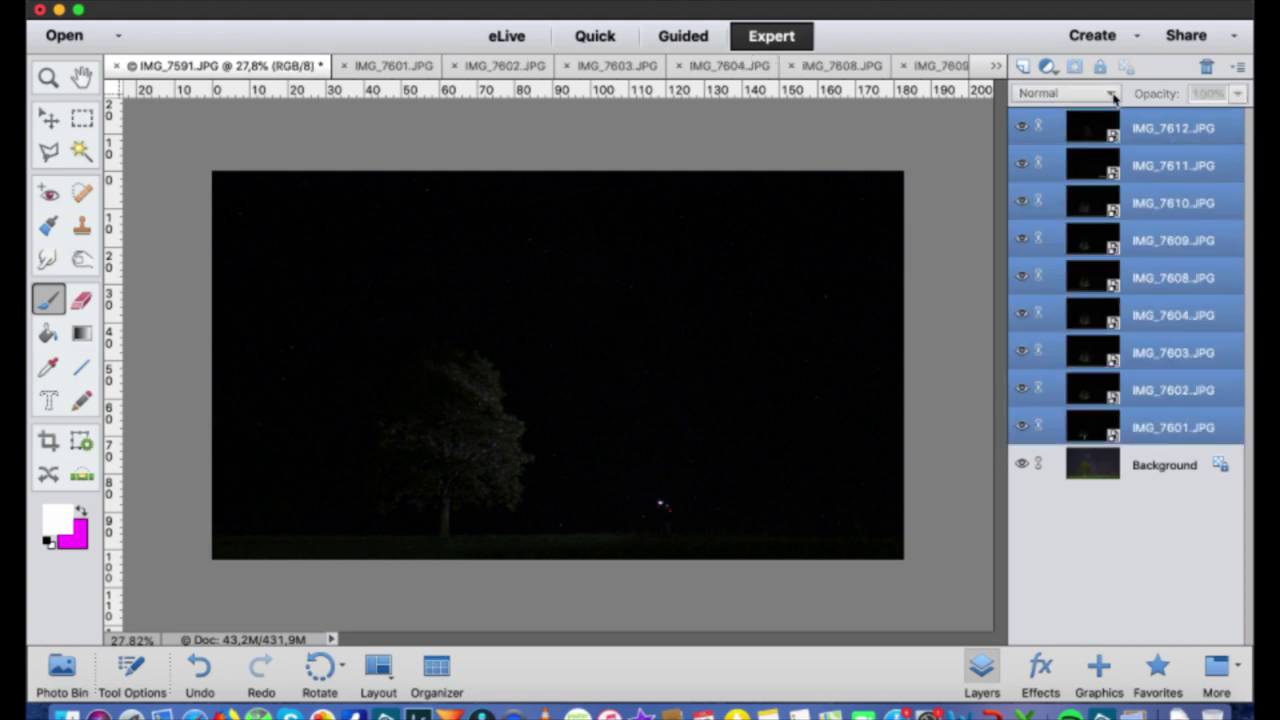
left_click(1180, 133)
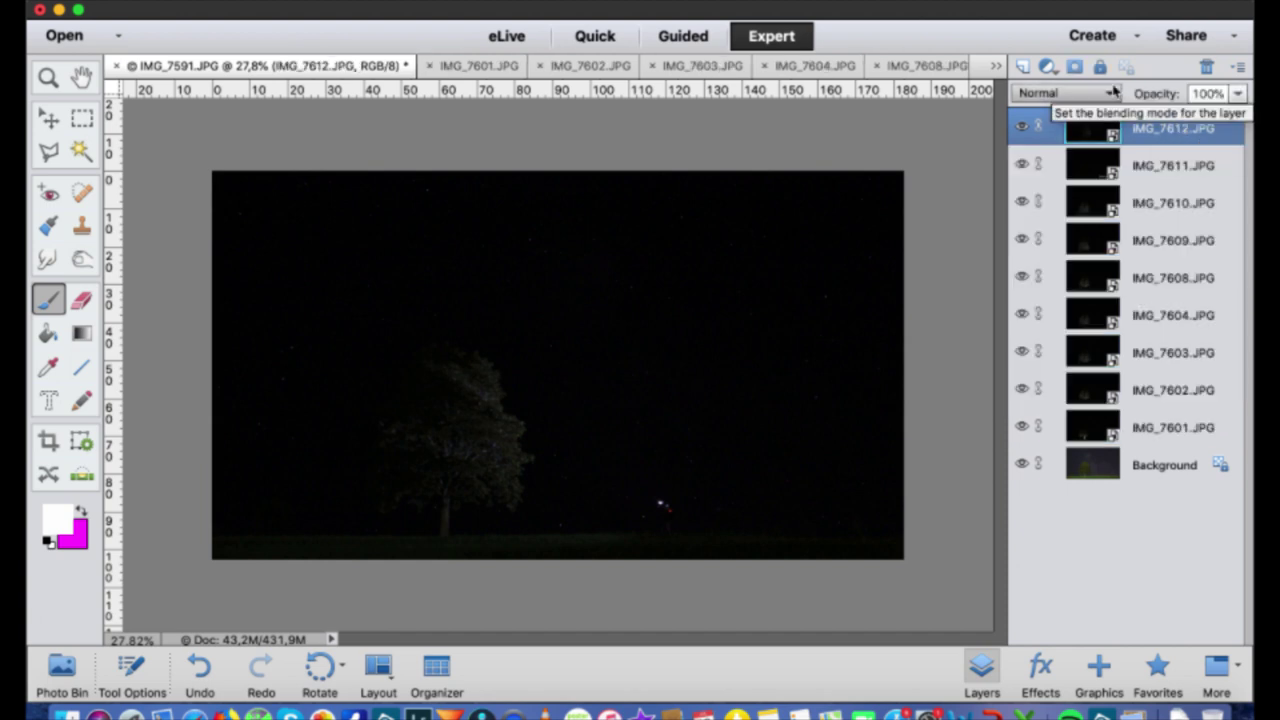
left_click(1113, 93)
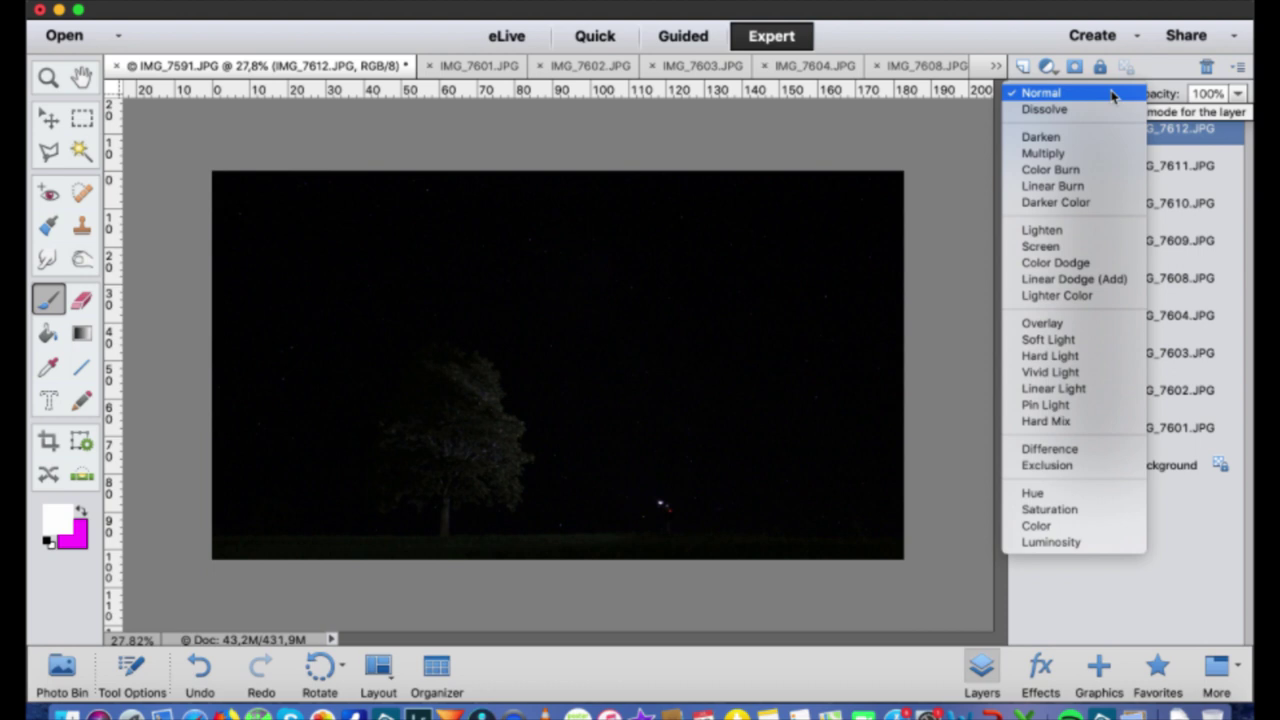
left_click(1066, 232)
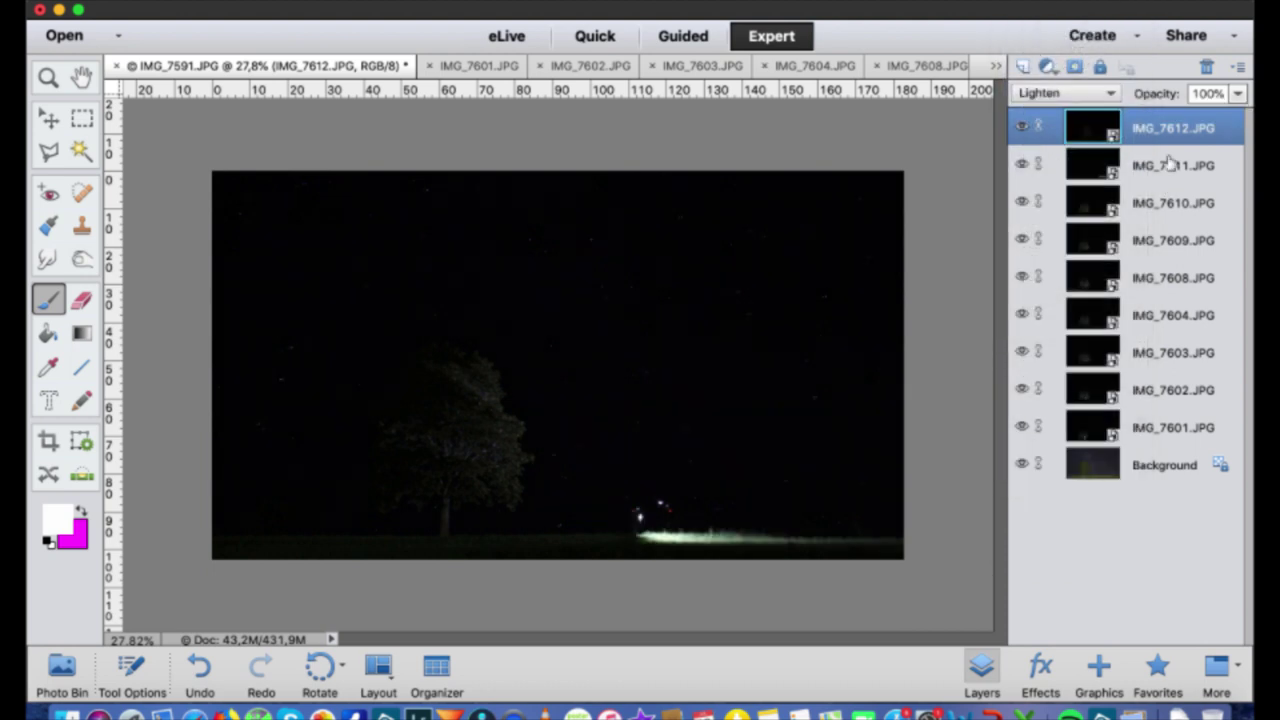
left_click(1170, 163)
left_click(1110, 93)
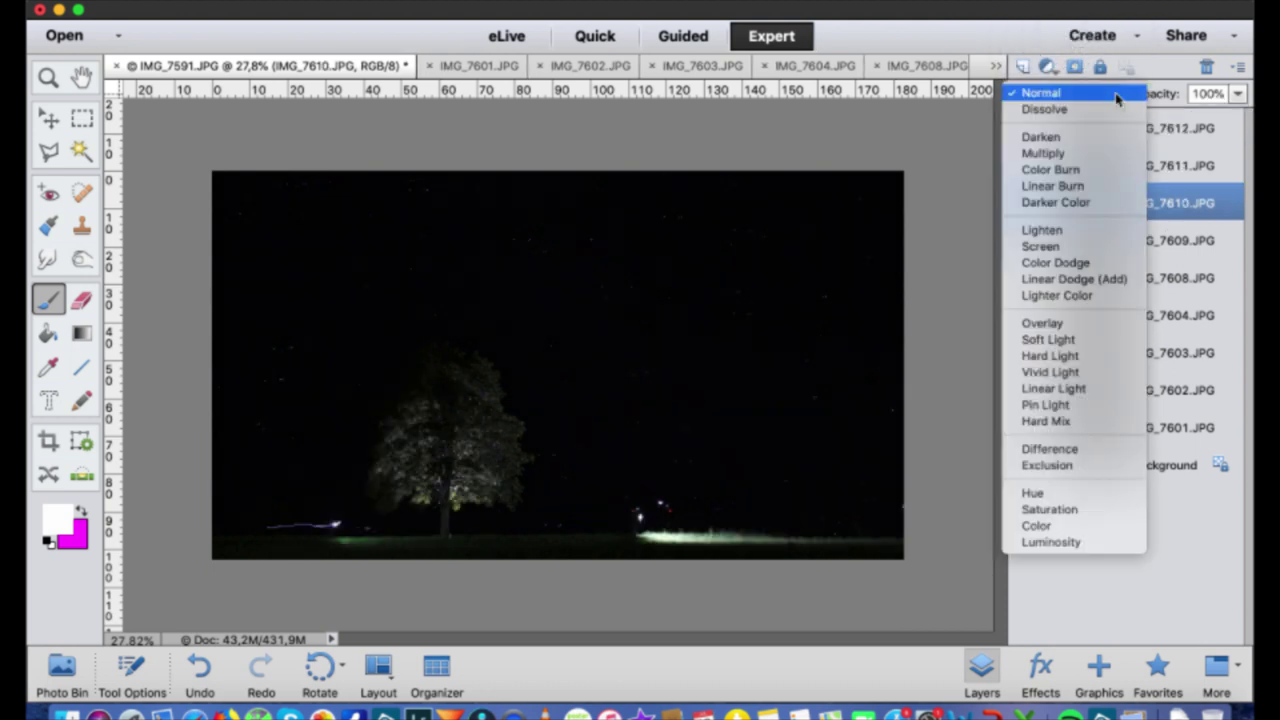
left_click(1090, 231)
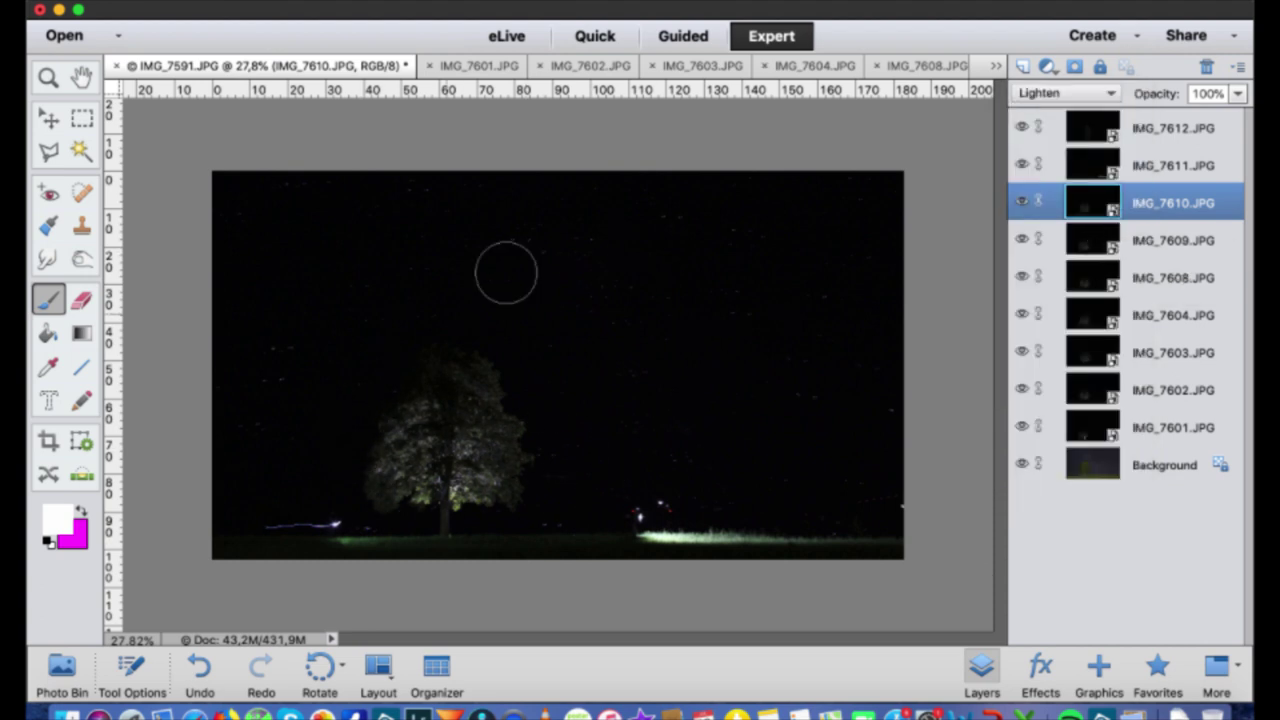
Set the blending mode of the IMG_7609 and IMG_7608 layers to Lighten
left_click(1150, 249)
key("alt+bracketleft")
left_click(1110, 90)
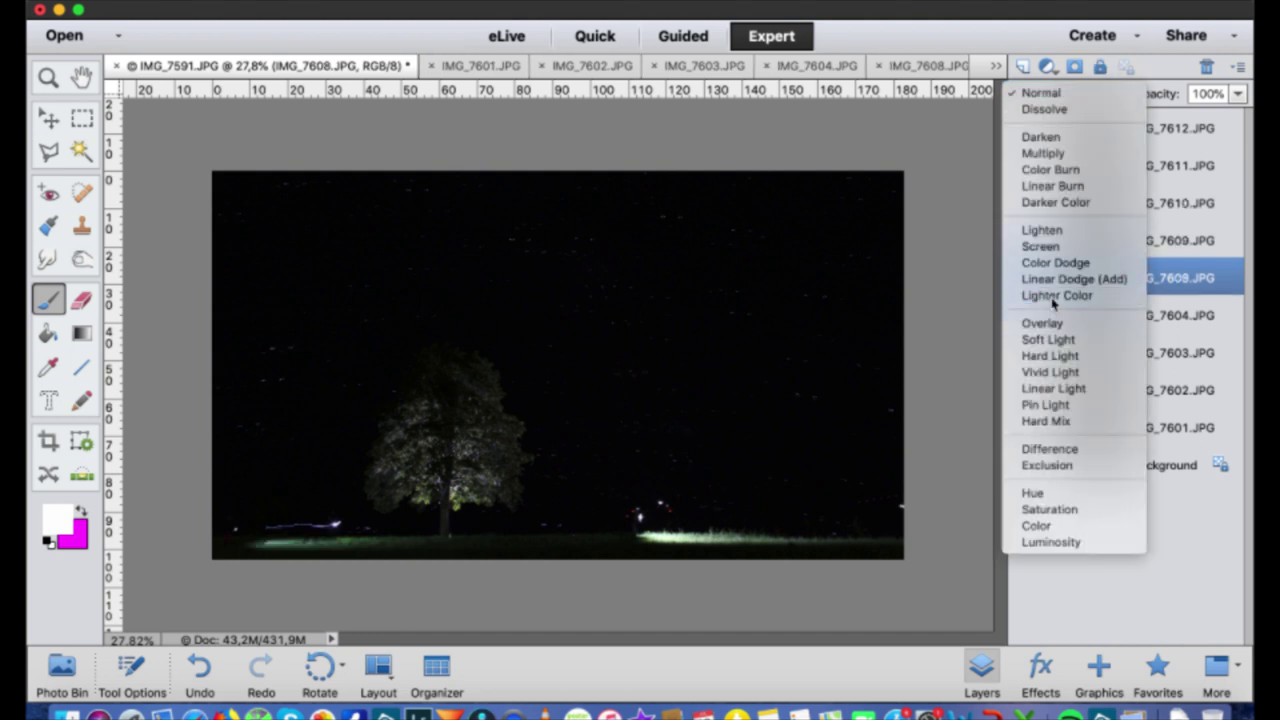
left_click(1052, 230)
Set the blending mode of the IMG_7604, IMG_7603, IMG_7602 and IMG_7601 layers to Lighten
left_click(1160, 318)
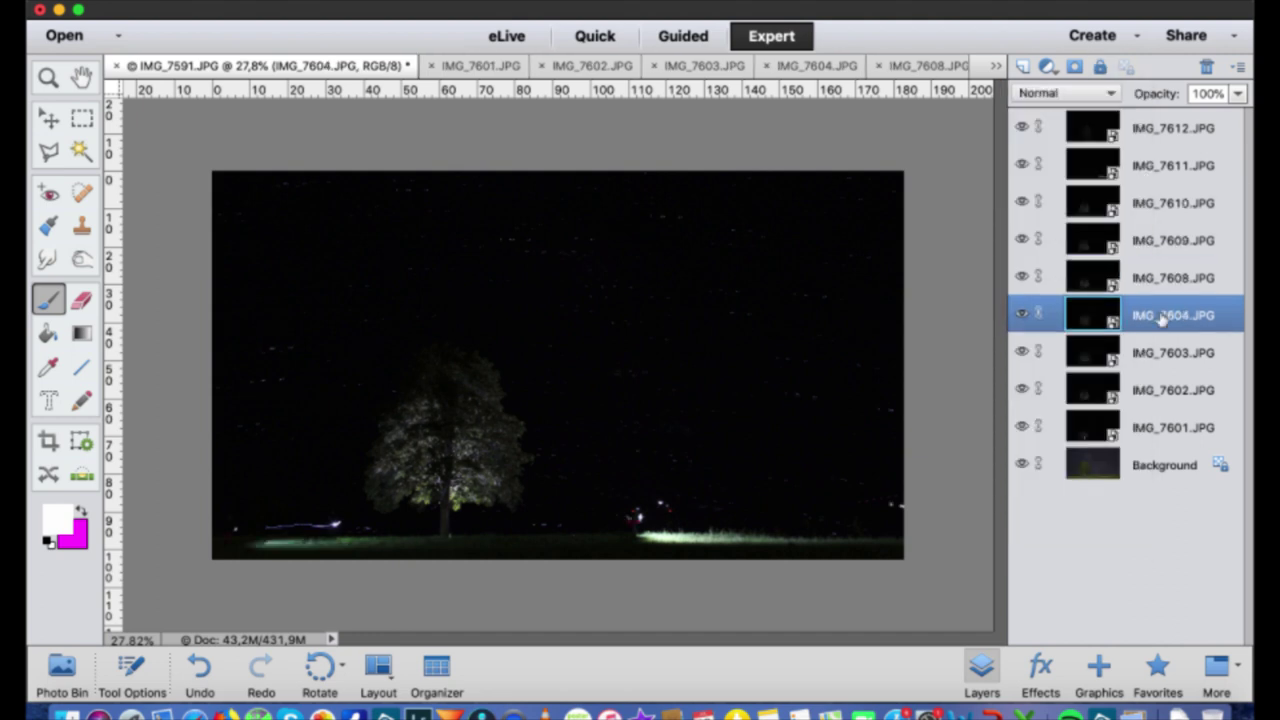
key("alt+bracketleft")
key("alt+bracketleft")
key("alt+bracketleft")
left_click(1110, 93)
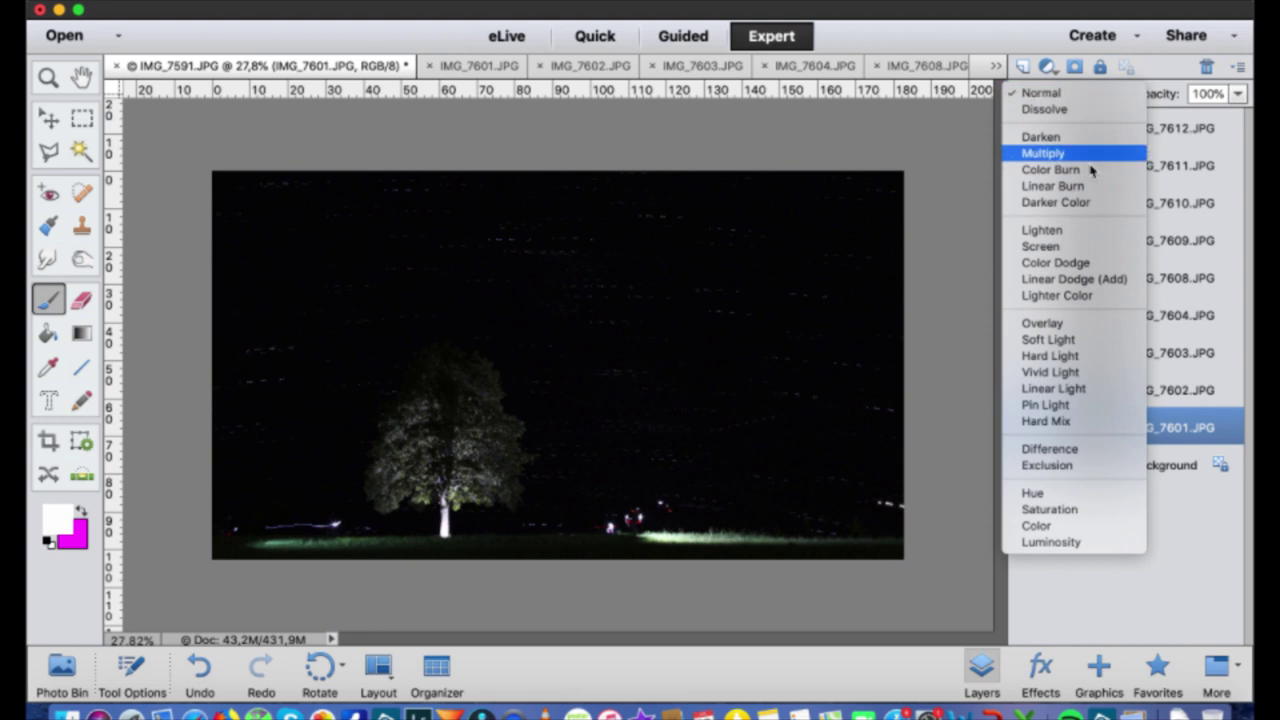
left_click(1045, 236)
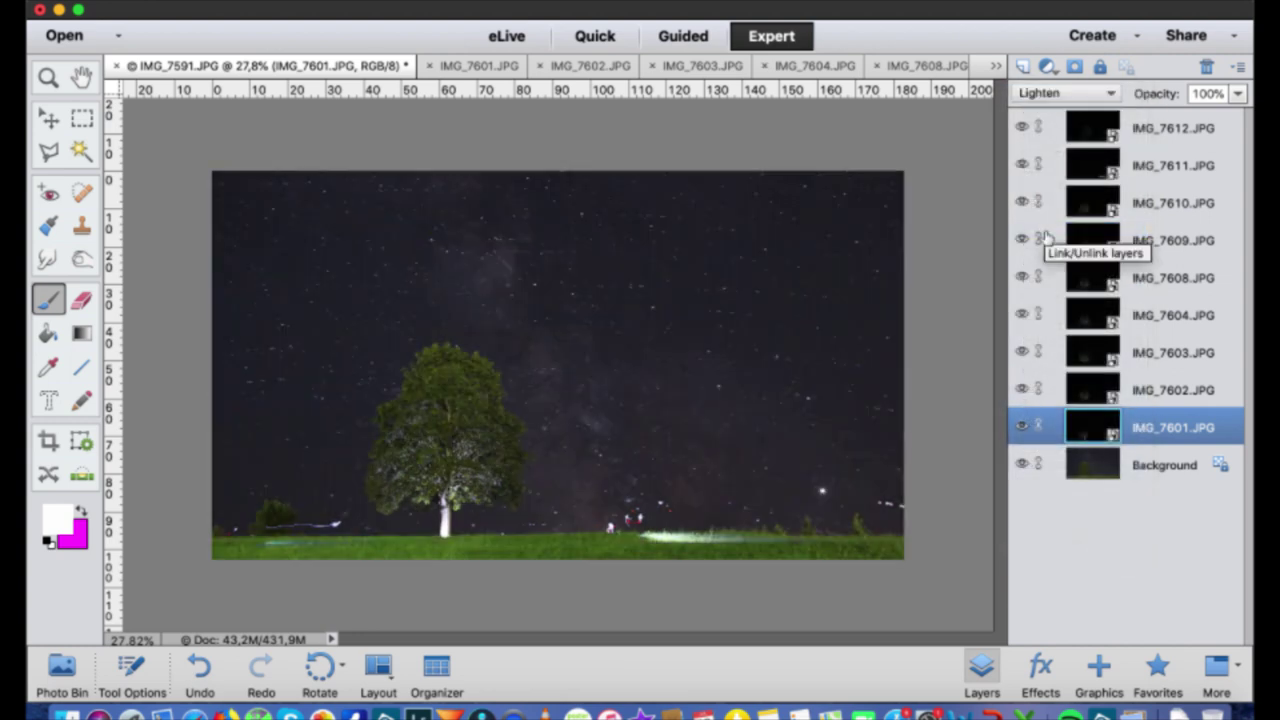
Examine the stars in the combined sky above the tree at 50% zoom and return to the whole image
left_click(1150, 466)
left_click(1135, 428)
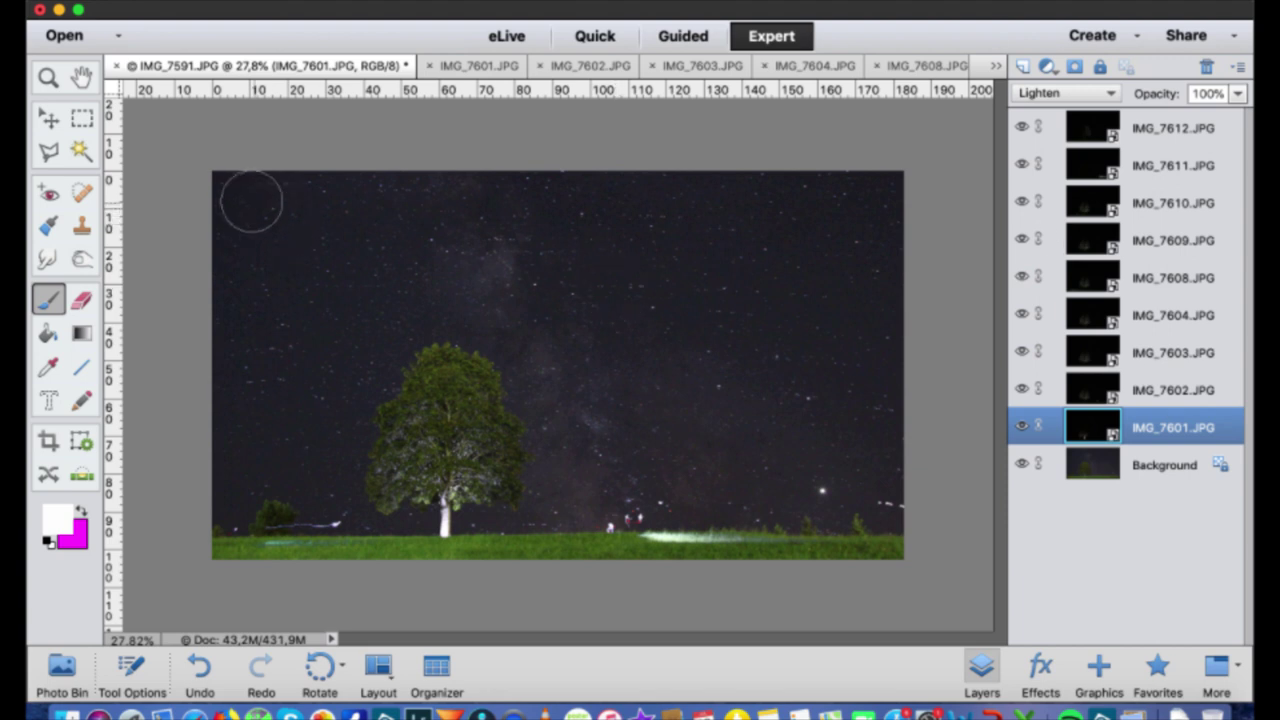
key("z")
left_click(556, 259)
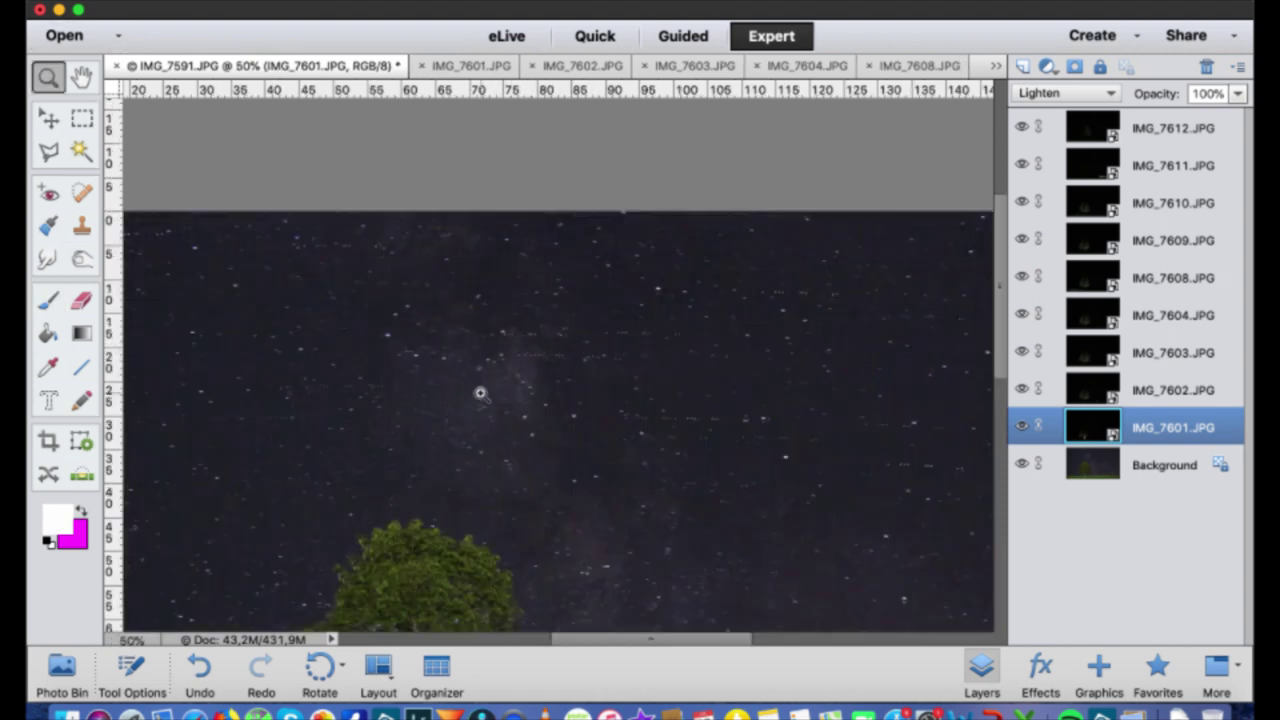
left_click(128, 686)
left_click(540, 585)
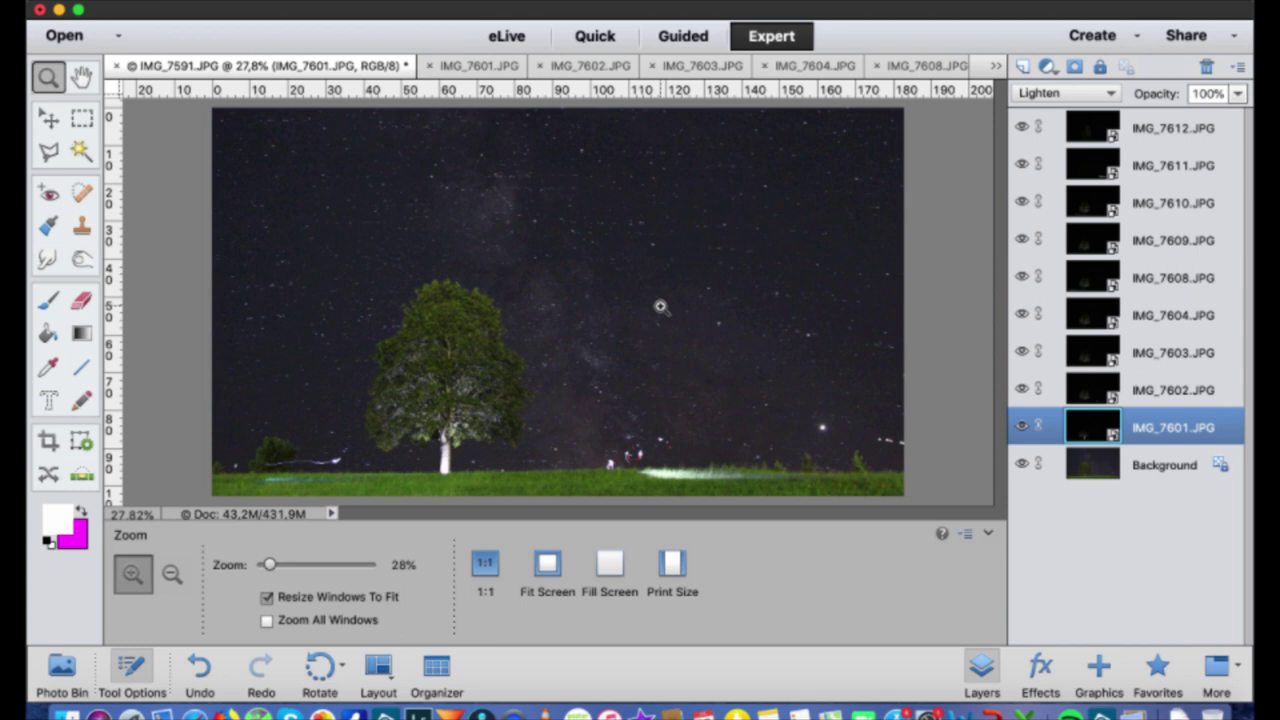
left_click(988, 533)
Hide all the layers from IMG_7601 to IMG_7612 and add a layer mask to the Background layer
left_click_drag(1020, 135, 1021, 427)
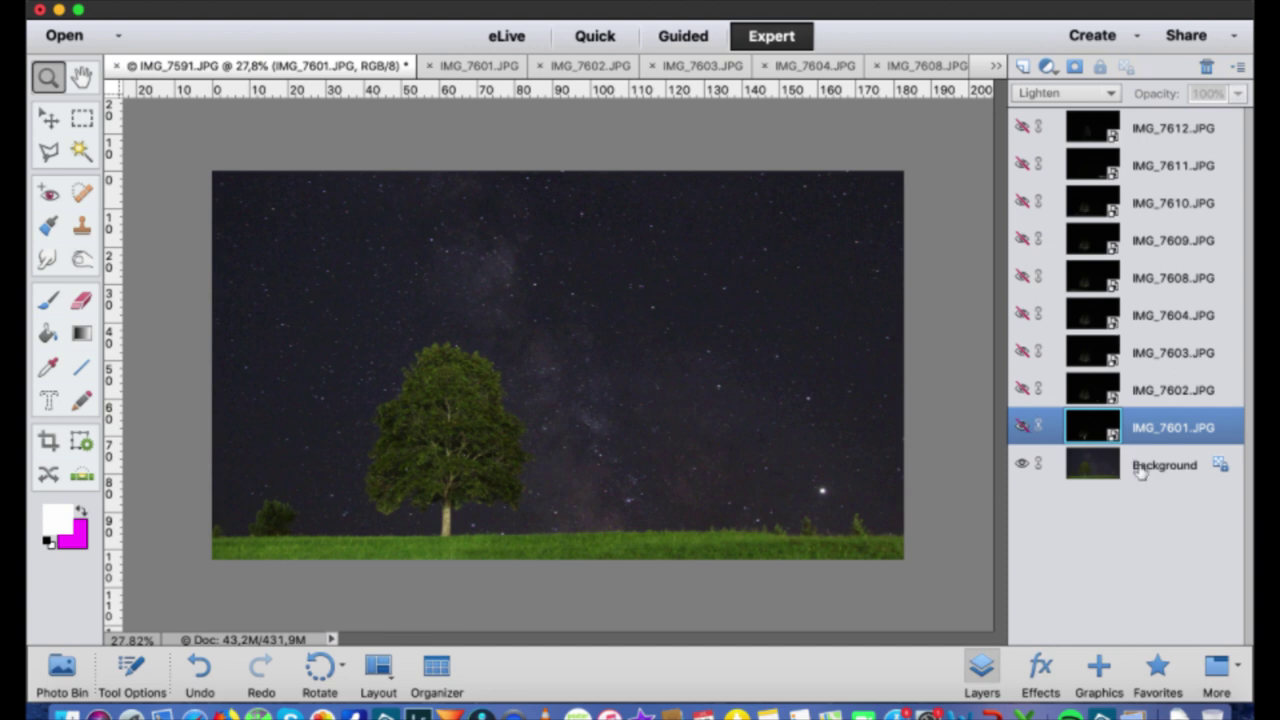
left_click(1140, 472)
left_click(1076, 67)
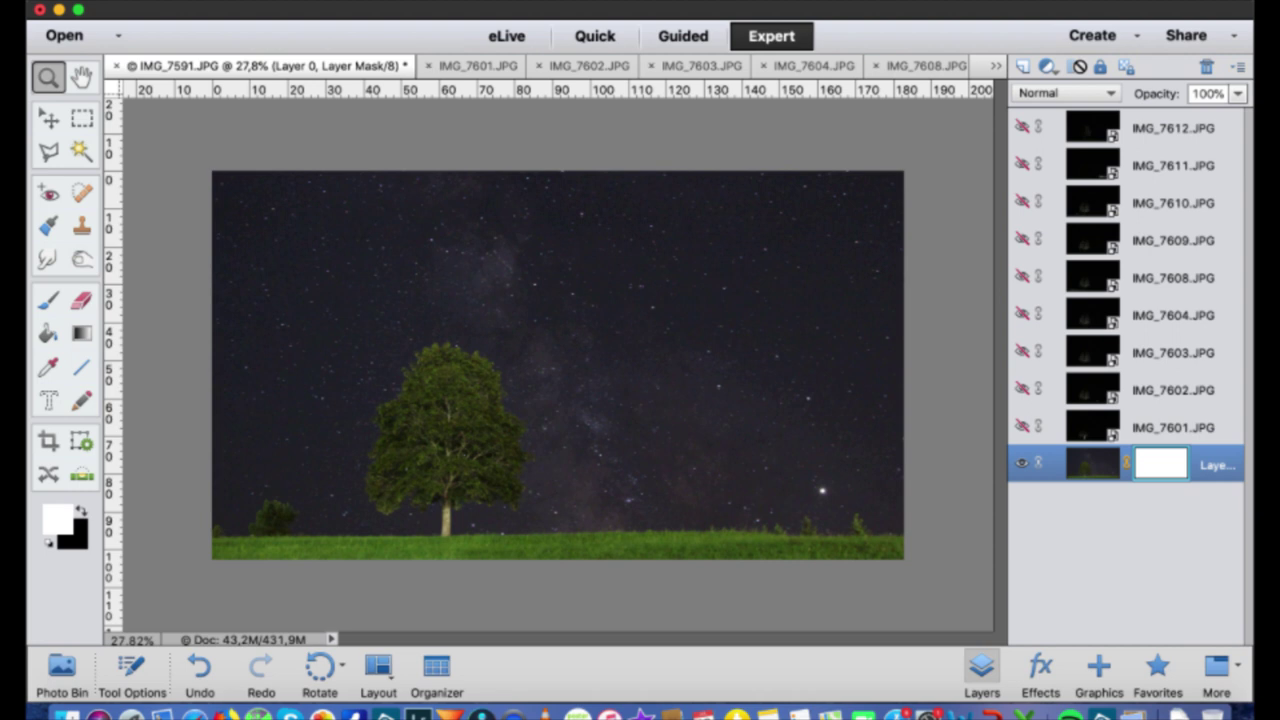
Mask out the base photo's tree in black at 86% opacity, using a 367 px brush for the crown and 71 px for the trunk
left_click(84, 512)
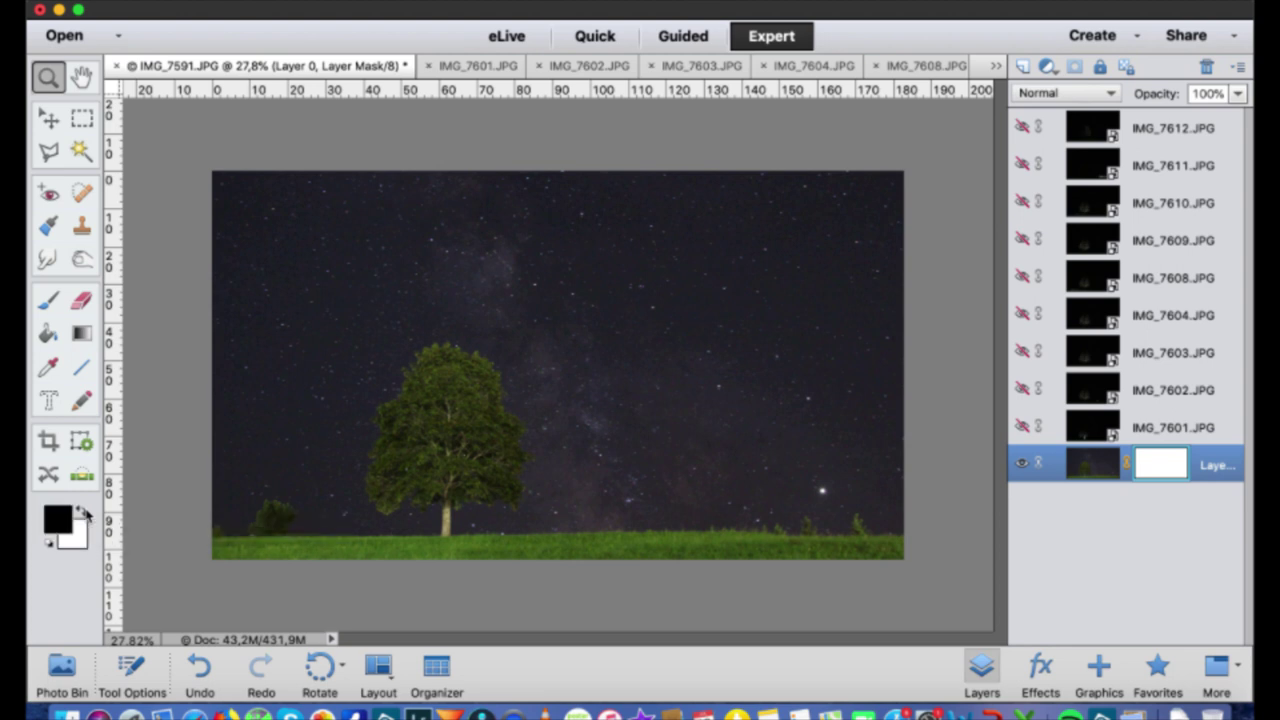
left_click(52, 303)
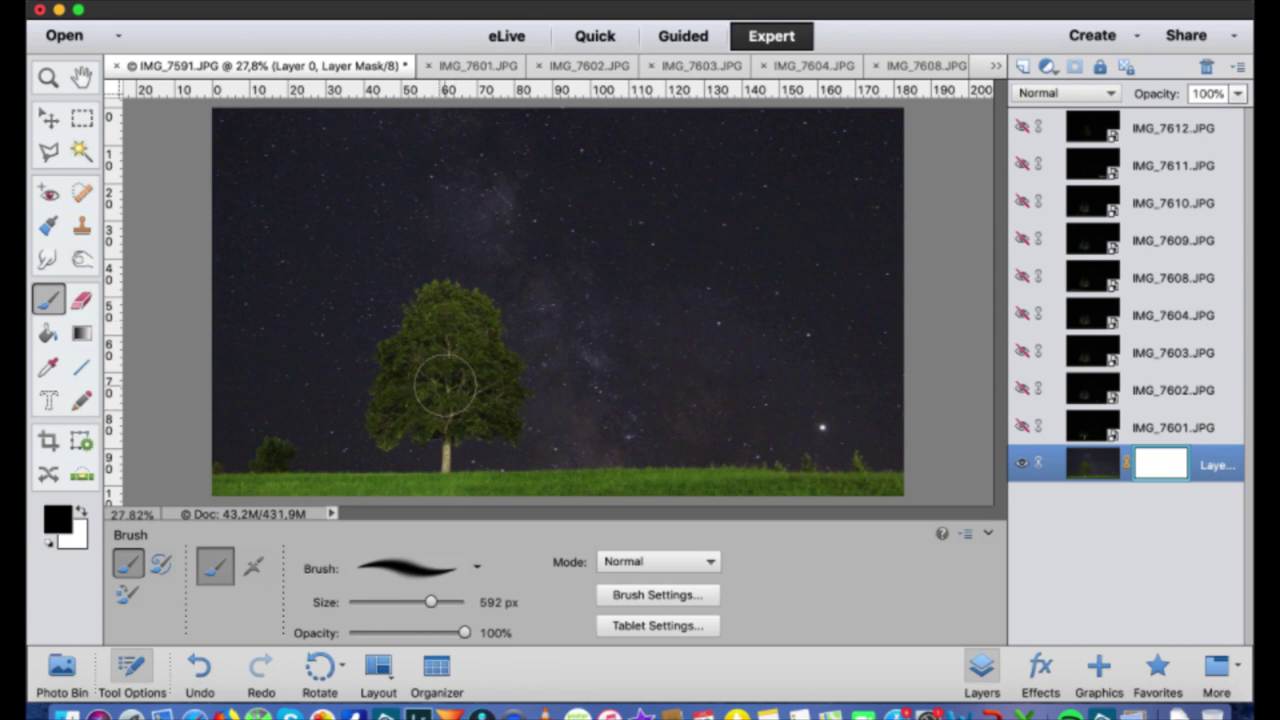
mouse_move(432, 602)
left_mouse_down()
mouse_move(405, 603)
mouse_move(426, 602)
left_mouse_up()
key("x")
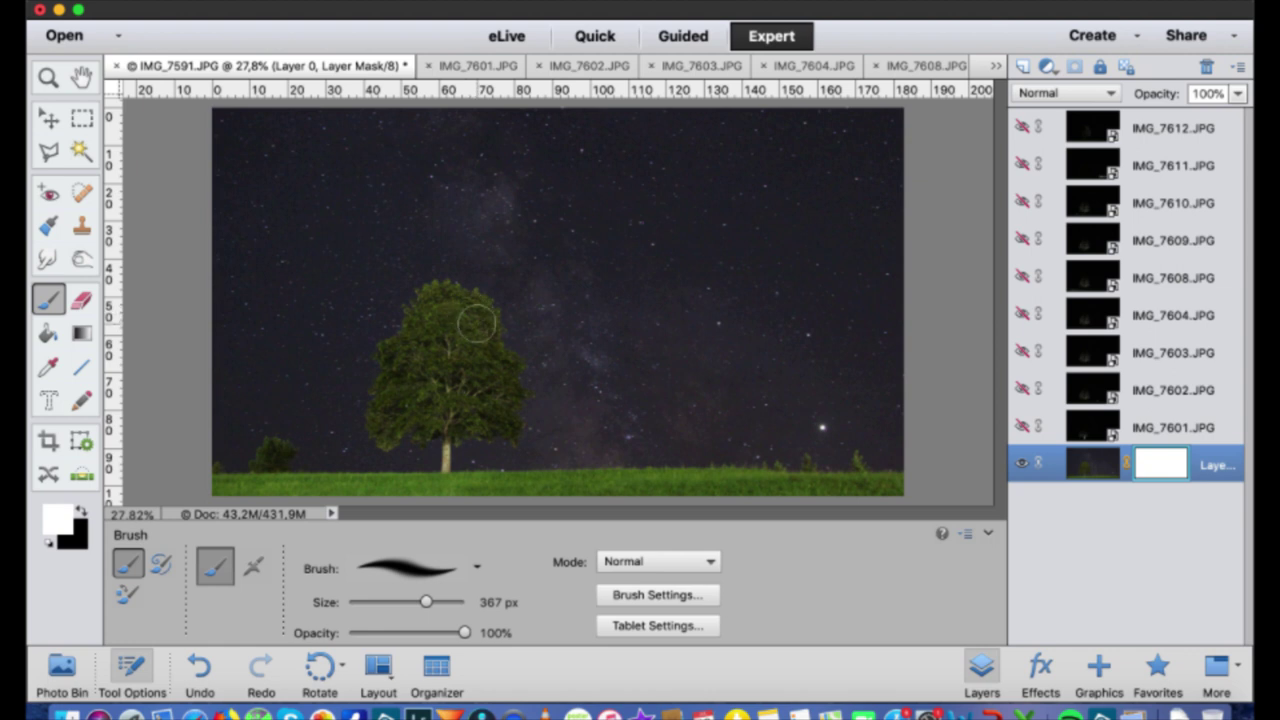
key("x")
left_click(444, 309)
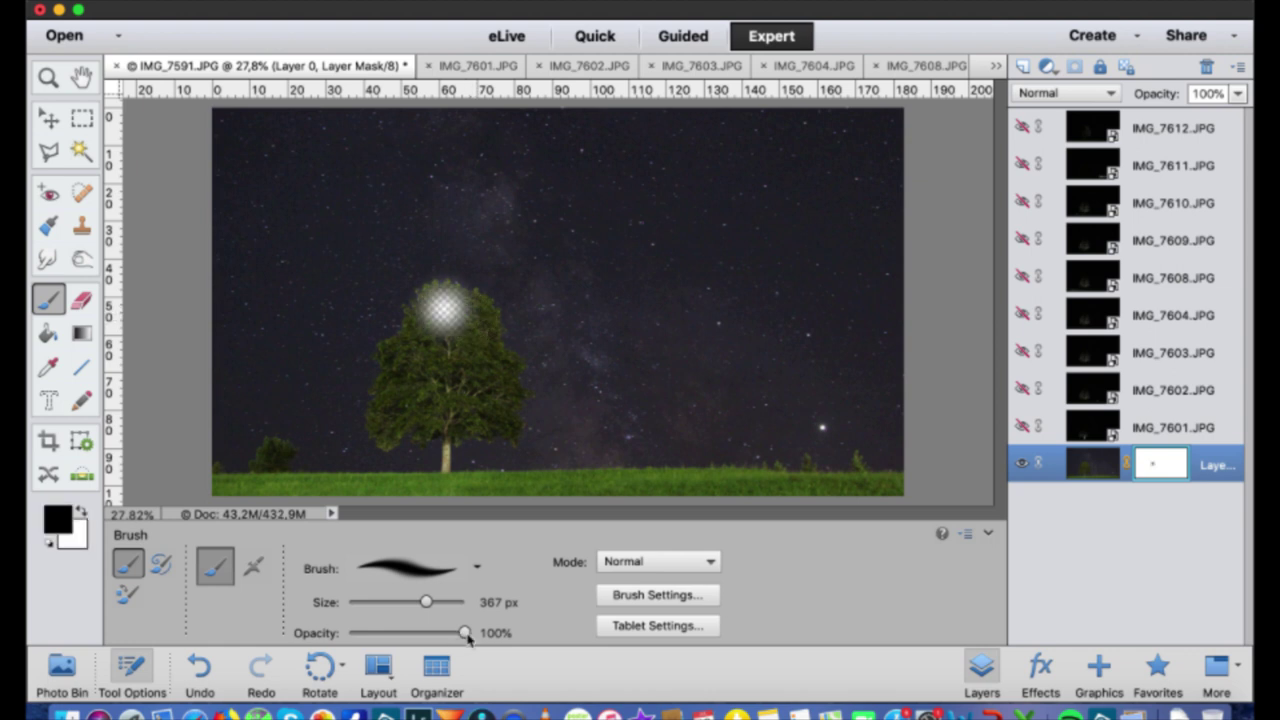
left_click_drag(465, 634, 450, 638)
mouse_move(472, 332)
left_mouse_down()
mouse_move(409, 370)
mouse_move(390, 421)
mouse_move(489, 413)
mouse_move(480, 363)
left_mouse_up()
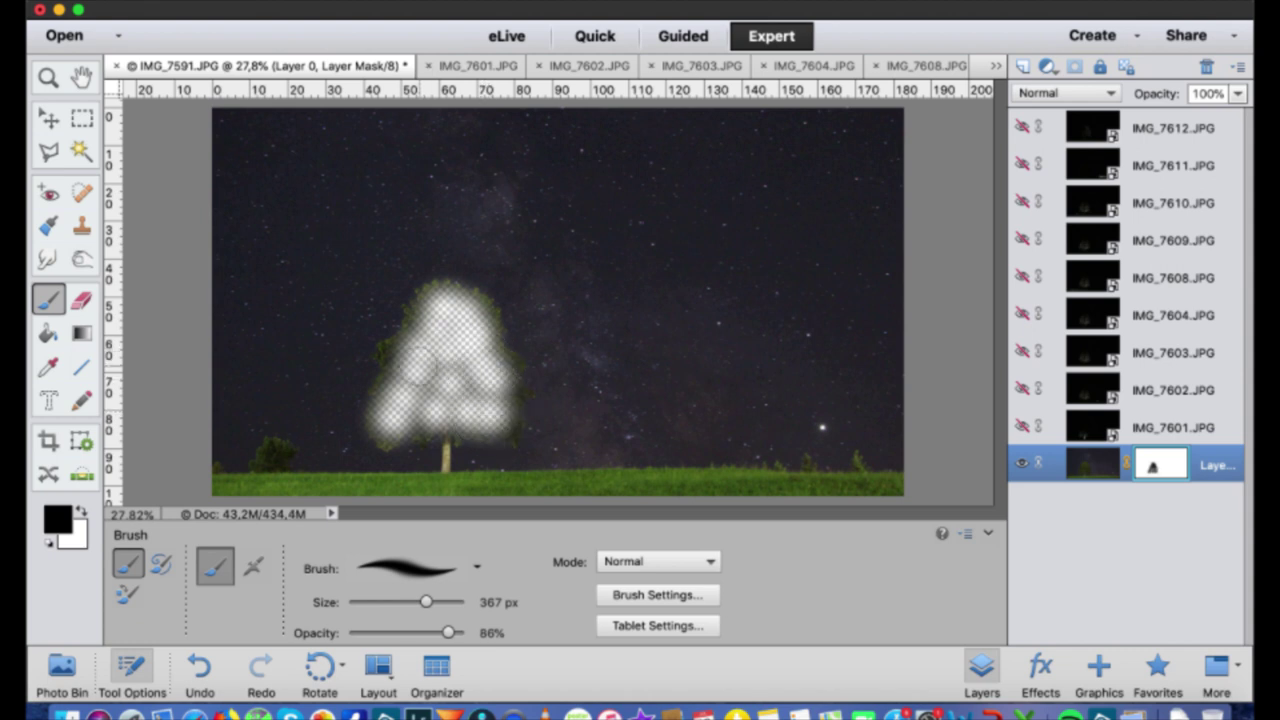
left_click_drag(426, 602, 405, 603)
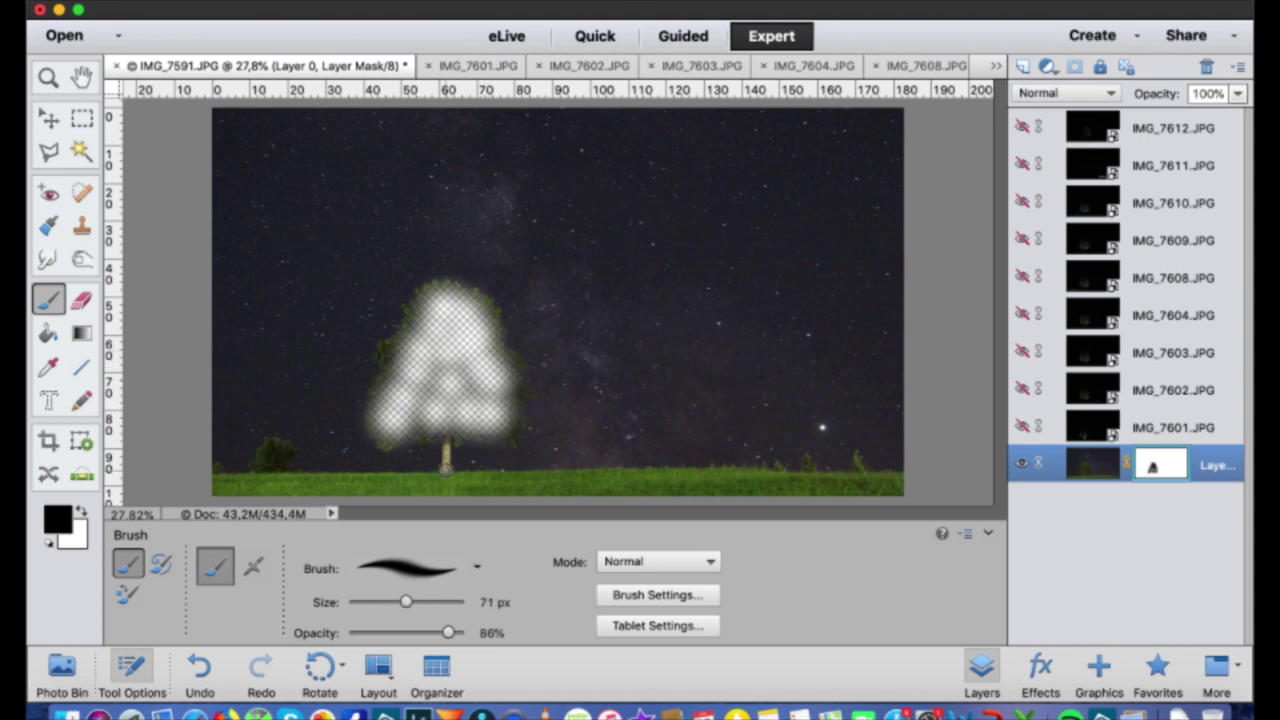
left_click_drag(446, 461, 446, 430)
Paint black on the base layer's mask over the grass on both sides of the tree with a 97 px brush
left_click(412, 604)
key("bracketright")
key("bracketright")
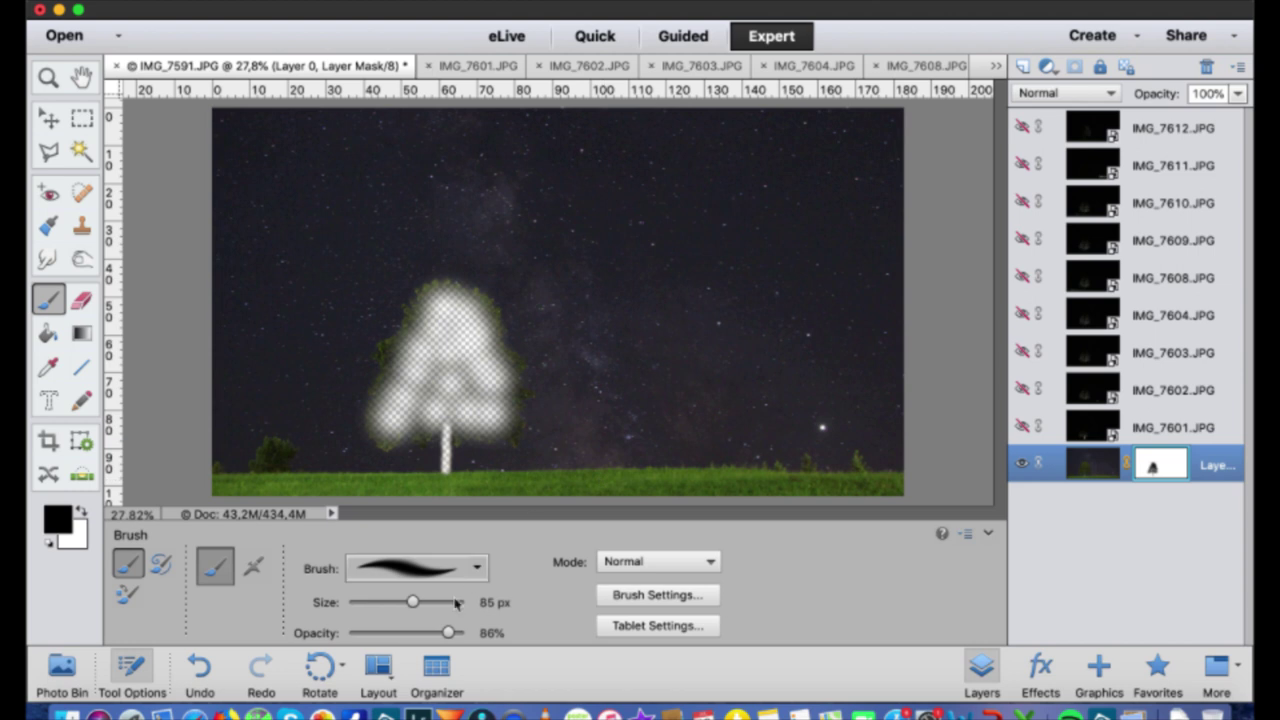
left_click_drag(573, 478, 900, 485)
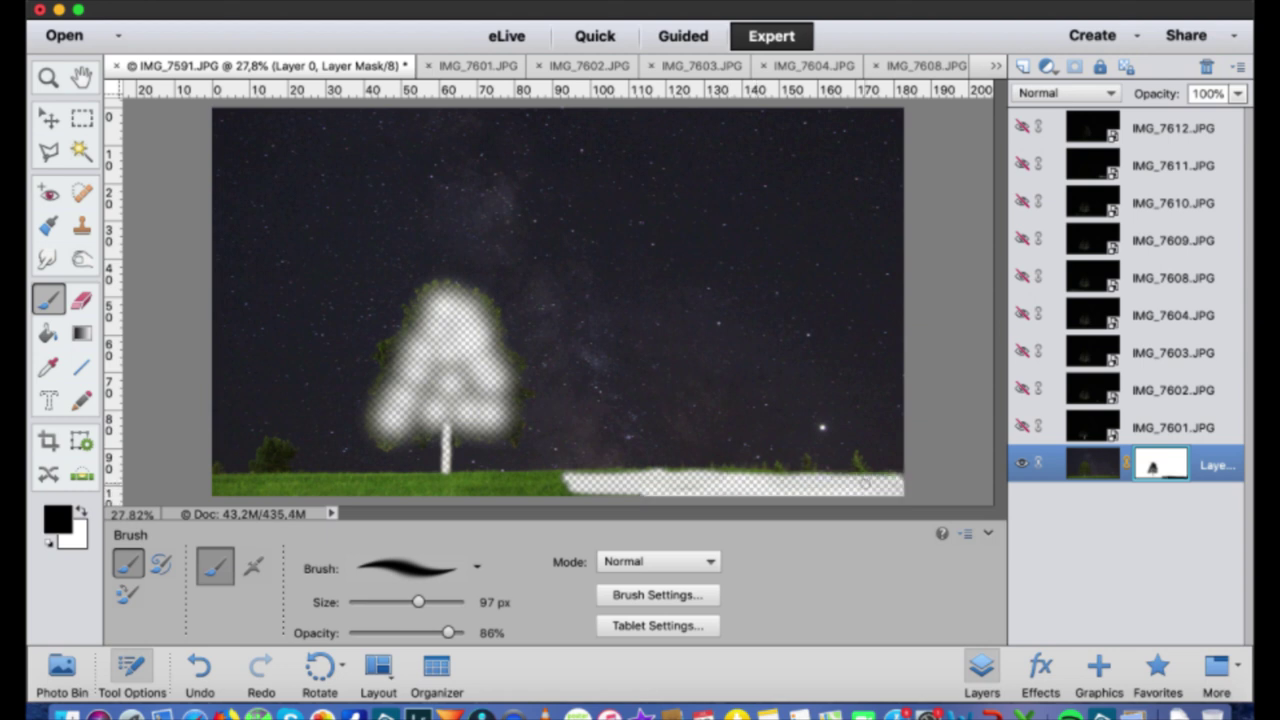
left_click_drag(215, 487, 482, 490)
mouse_move(211, 491)
left_mouse_down()
mouse_move(662, 491)
mouse_move(480, 477)
left_mouse_up()
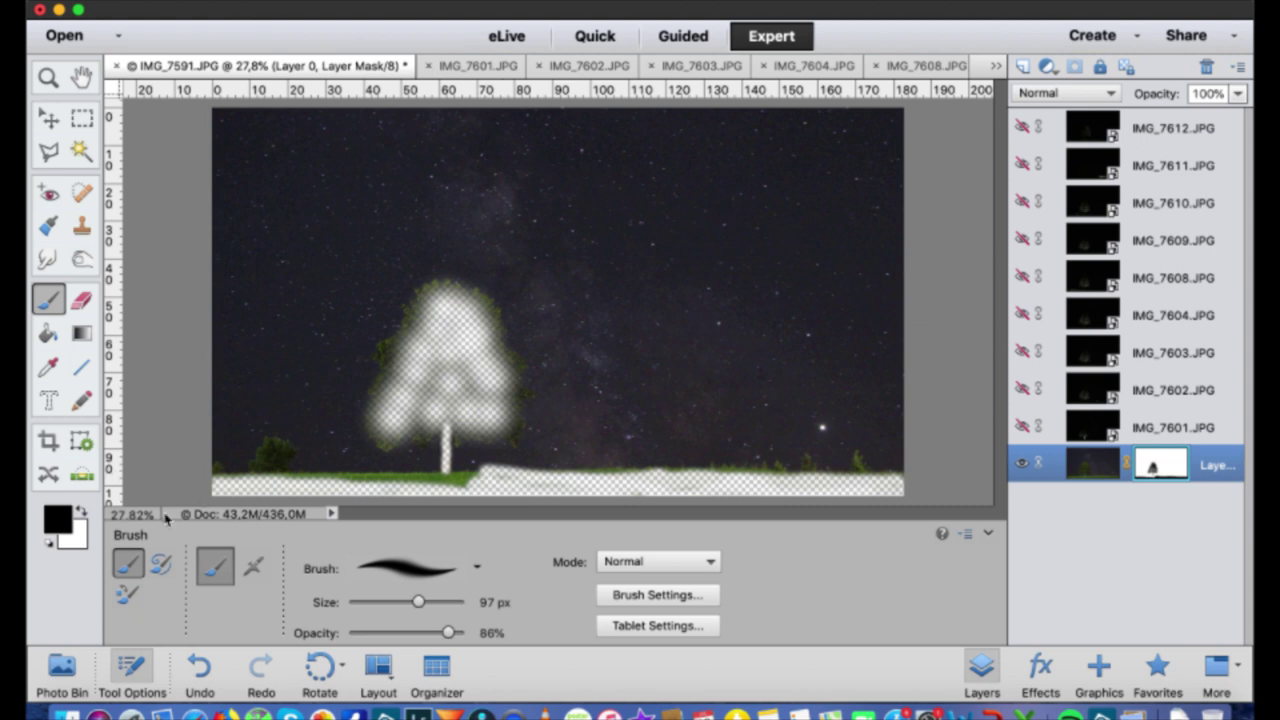
Restore the overpainted horizon beside the tree in white and mask out the remaining grass strip in black
left_click(83, 514)
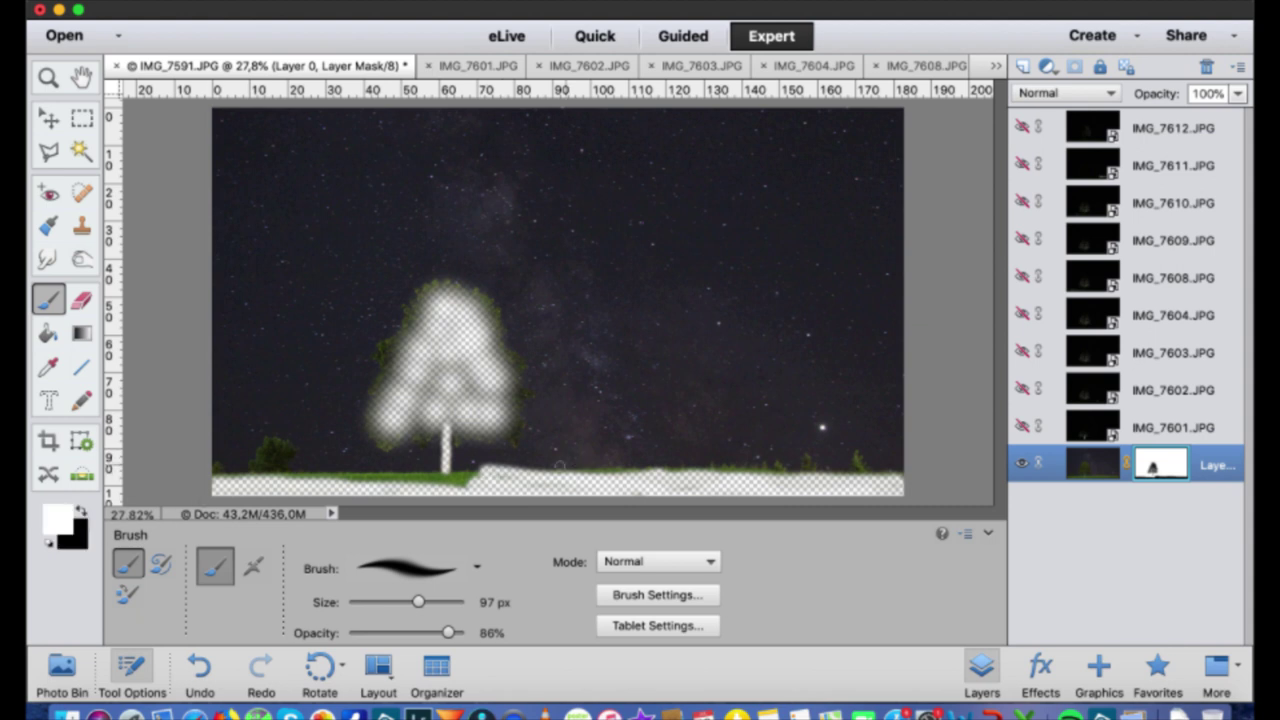
mouse_move(482, 465)
left_mouse_down()
mouse_move(553, 467)
mouse_move(466, 467)
mouse_move(594, 470)
left_mouse_up()
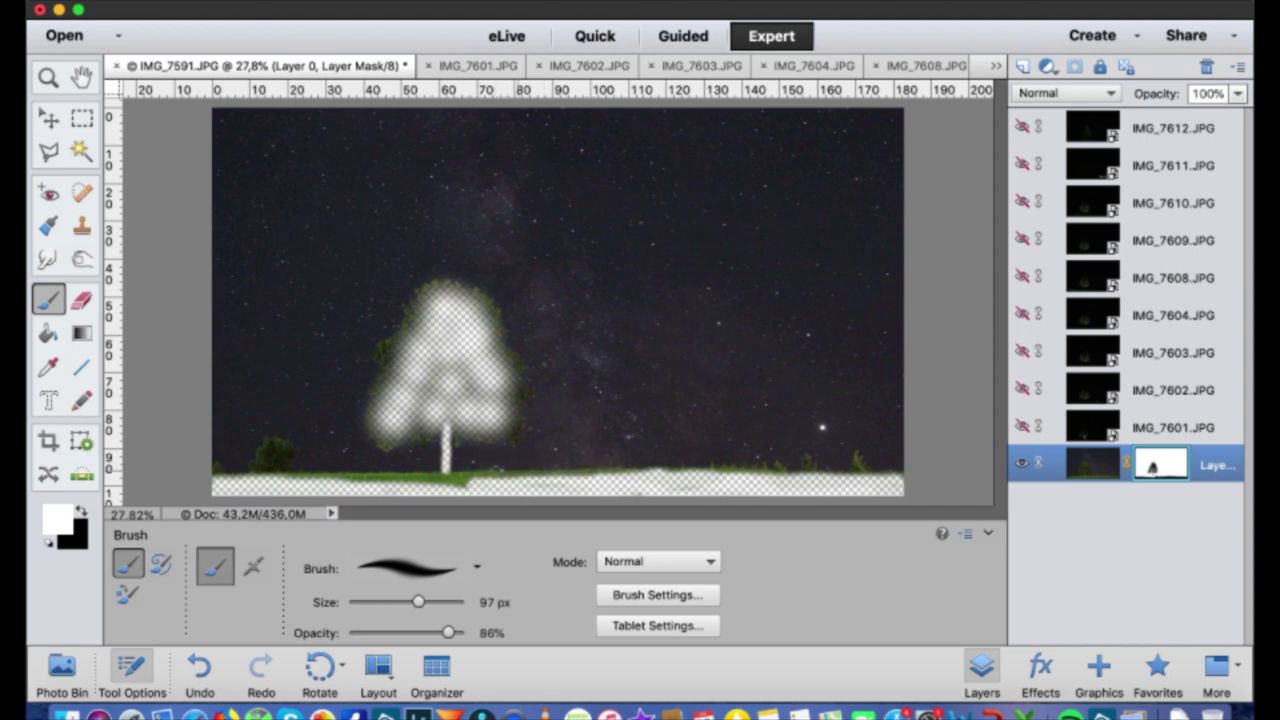
key("x")
mouse_move(336, 481)
left_mouse_down()
mouse_move(554, 479)
mouse_move(591, 493)
mouse_move(575, 479)
mouse_move(788, 477)
mouse_move(729, 474)
mouse_move(845, 485)
left_mouse_up()
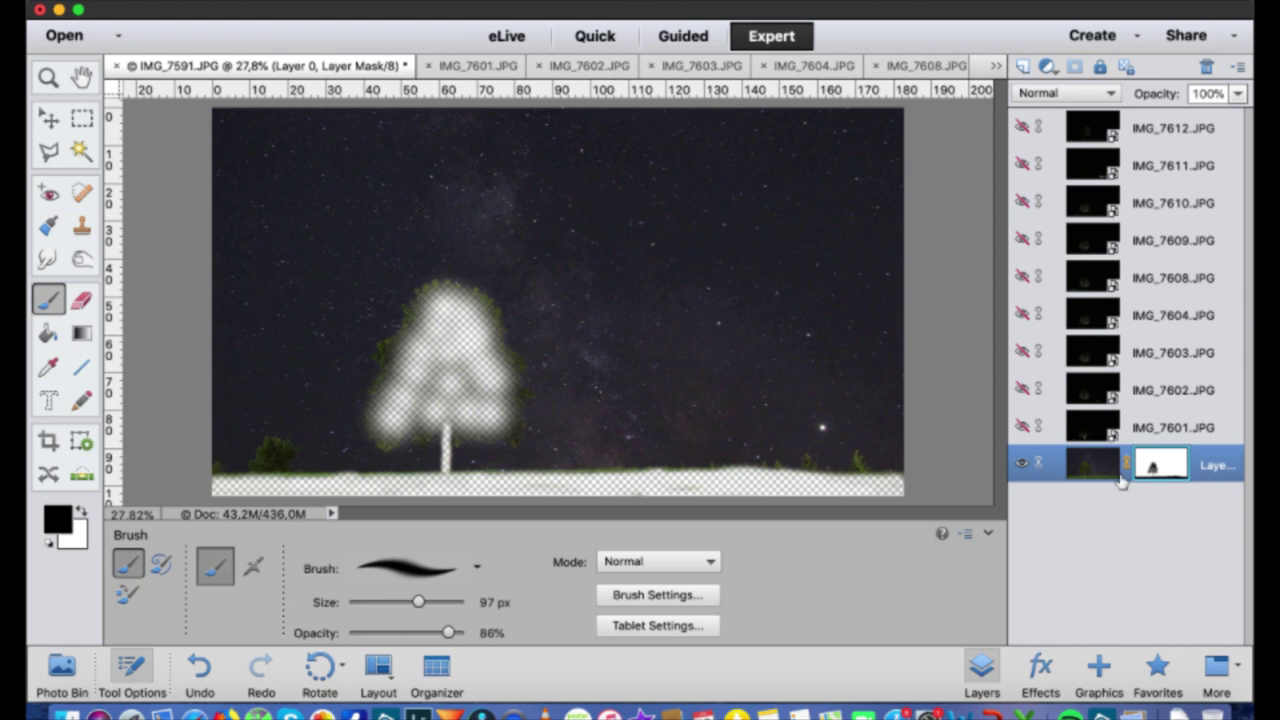
Show the IMG_7601 layer, add a layer mask to it and undo a test stroke across the tree
left_click(1022, 428)
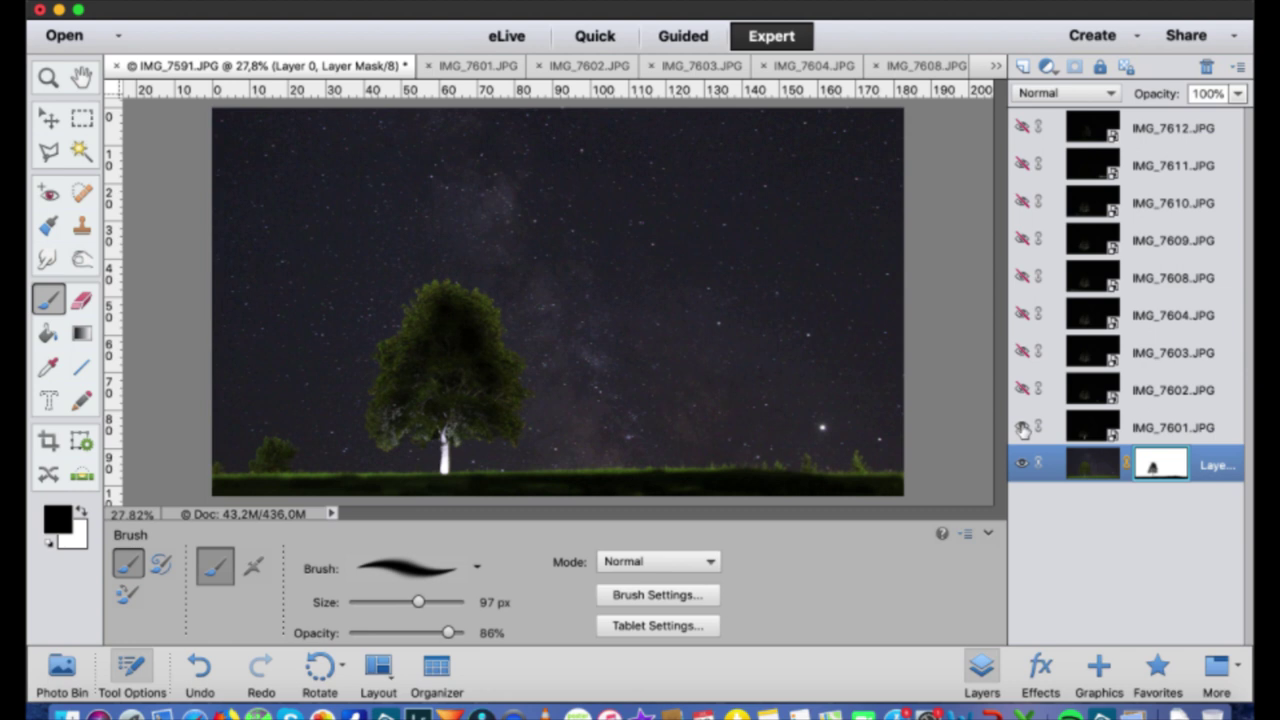
left_click(1149, 436)
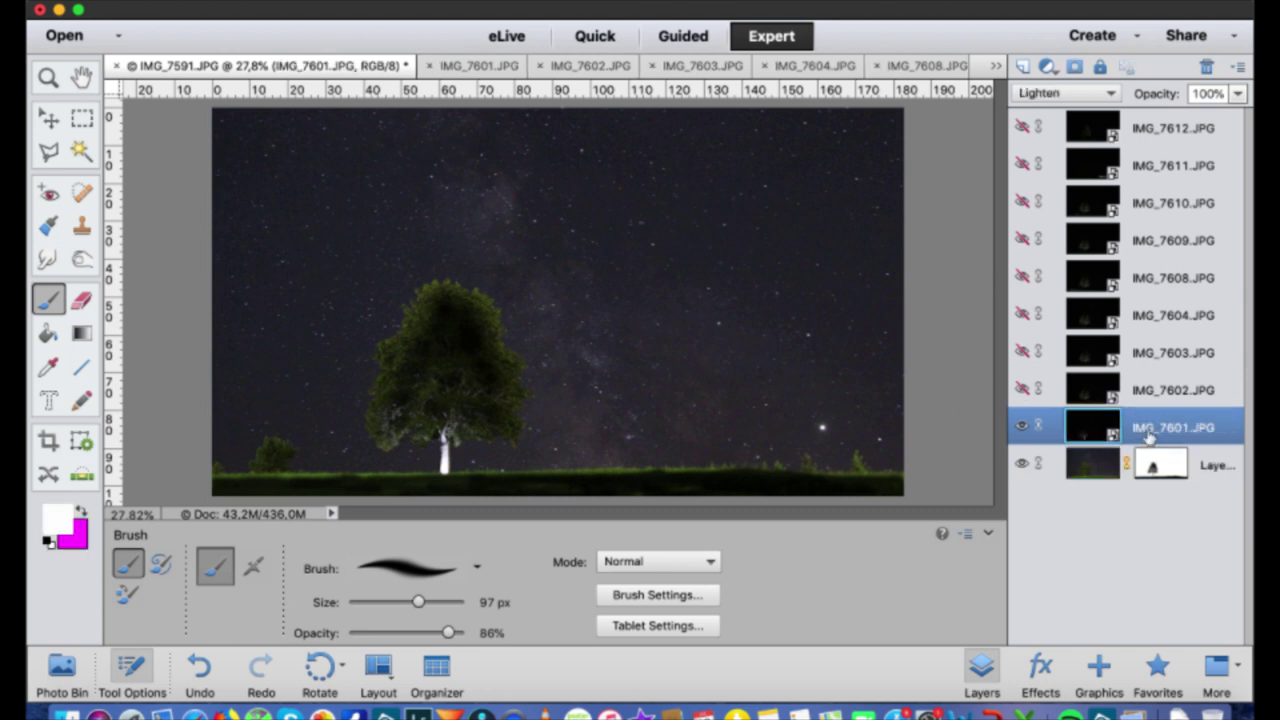
left_click(1074, 66)
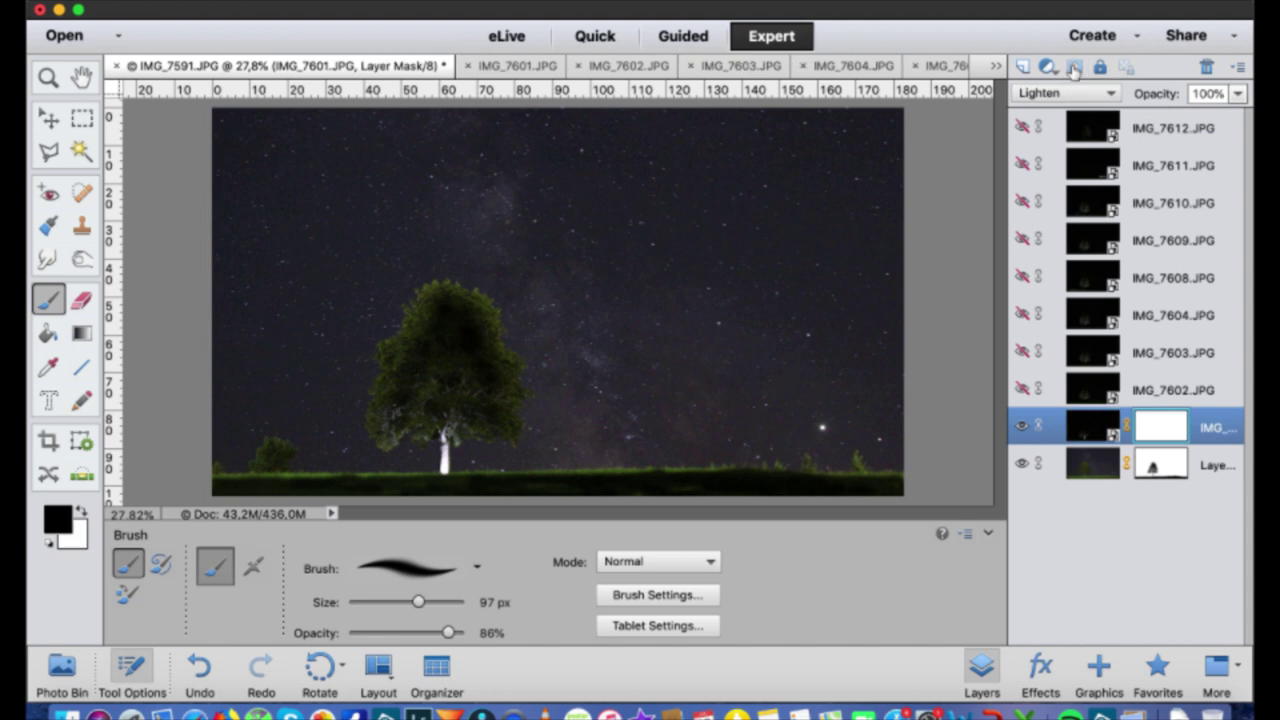
left_click_drag(430, 378, 369, 440)
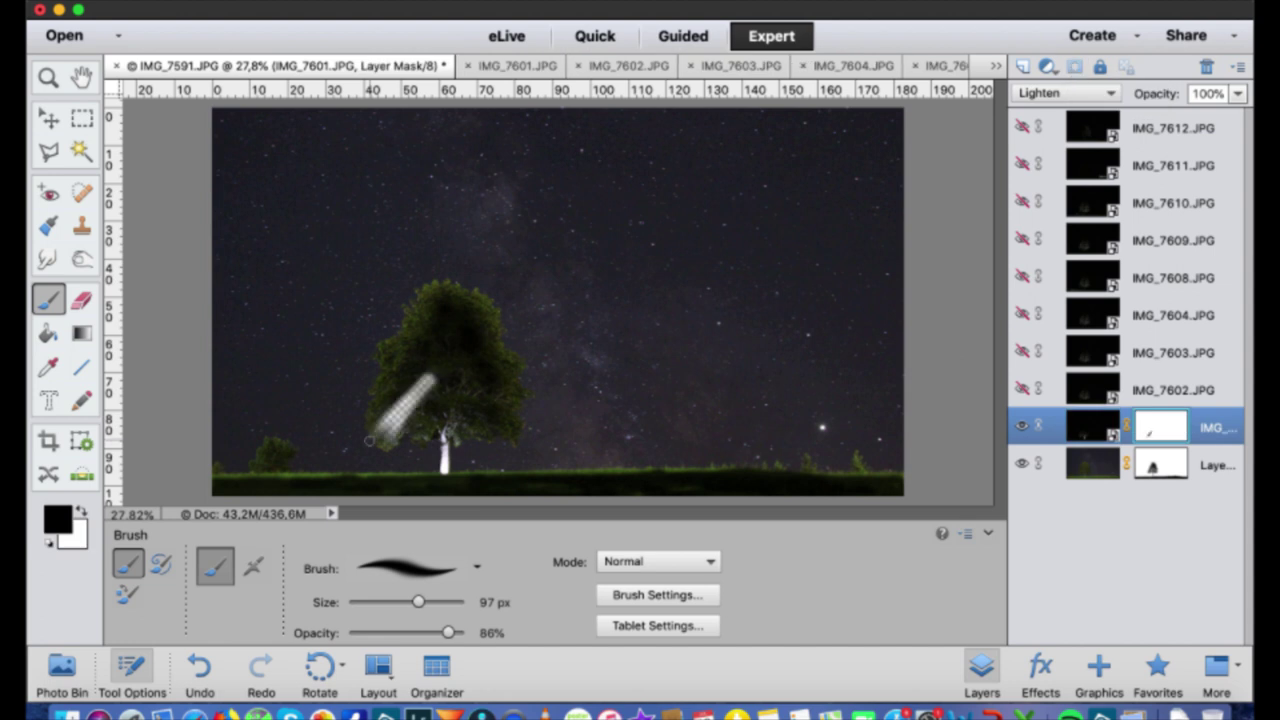
key("super+z")
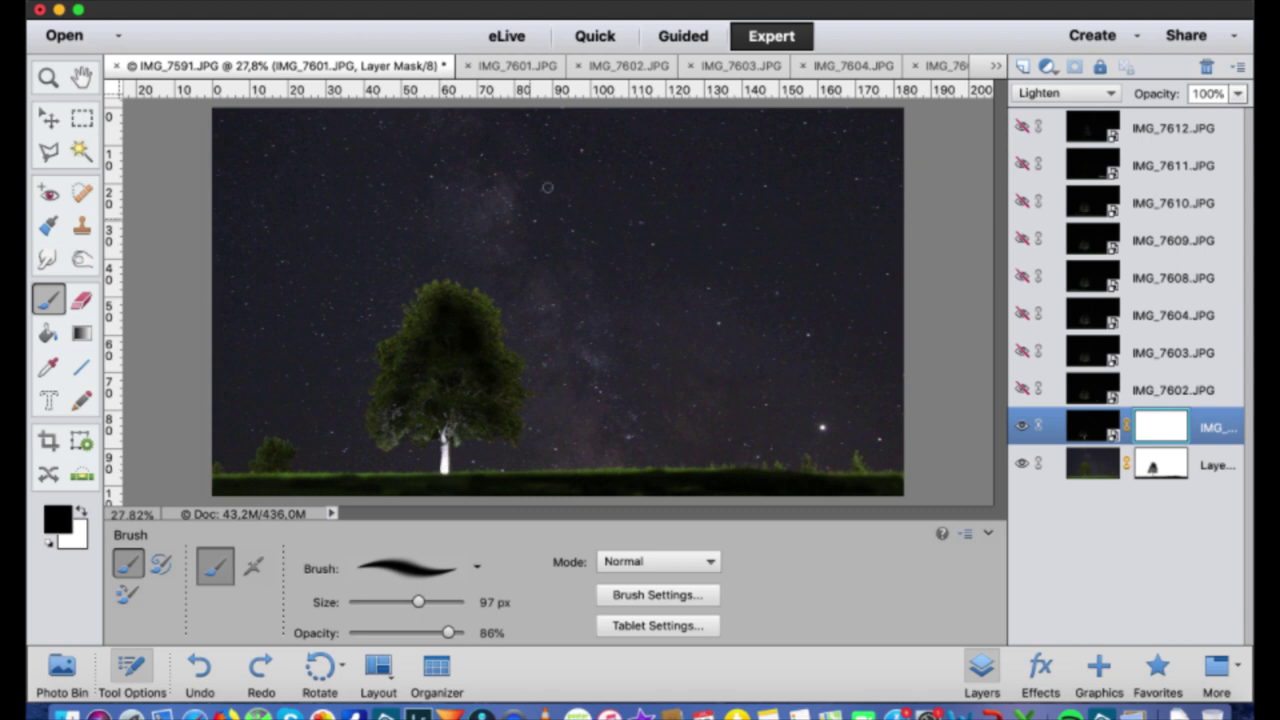
Mask out the sky of IMG_7601 with a 1137 px black brush and restore its tree area with a 488 px white brush at 100% opacity
left_click_drag(420, 606, 441, 605)
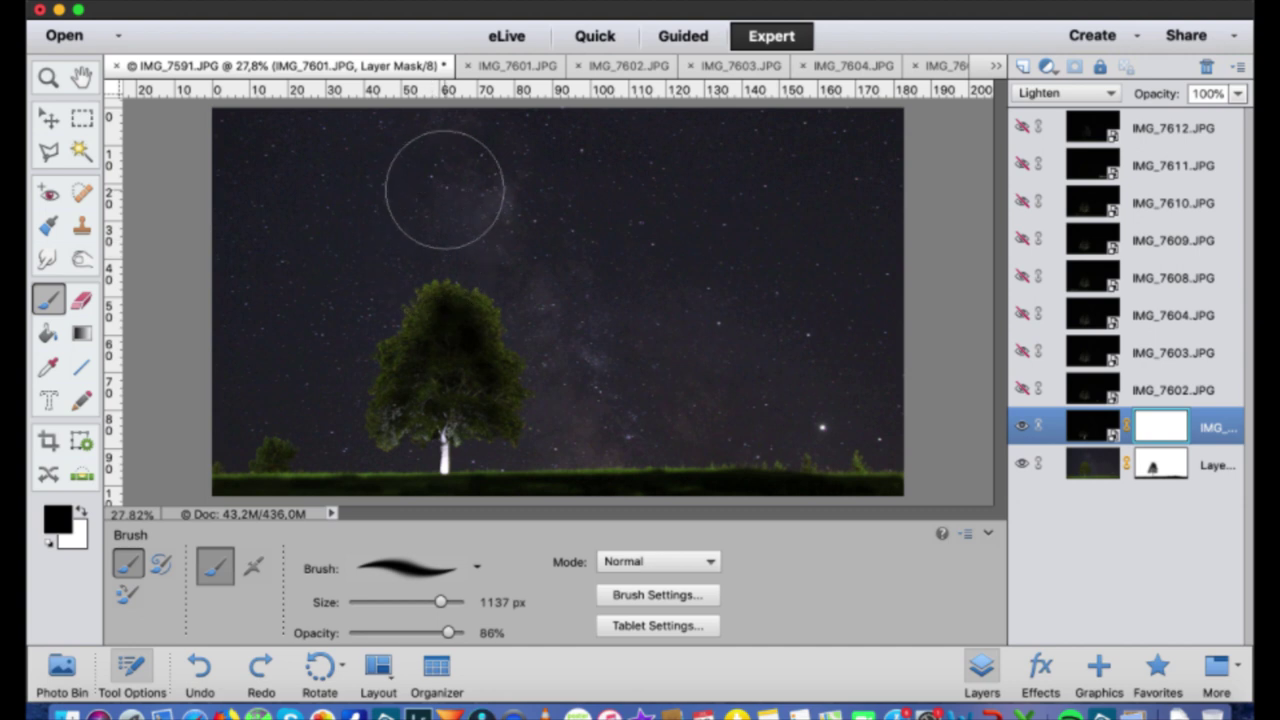
mouse_move(246, 155)
left_mouse_down()
mouse_move(343, 112)
mouse_move(571, 114)
mouse_move(704, 150)
left_mouse_up()
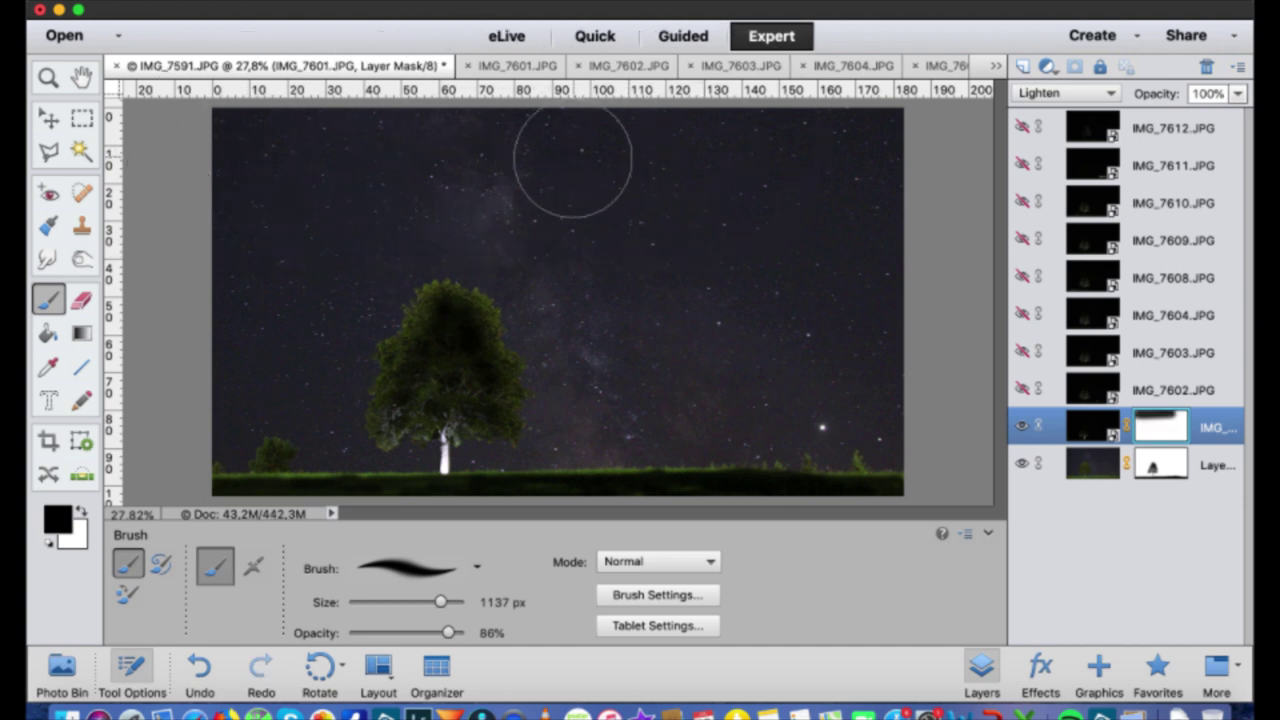
left_click(800, 177)
left_click_drag(449, 633, 466, 633)
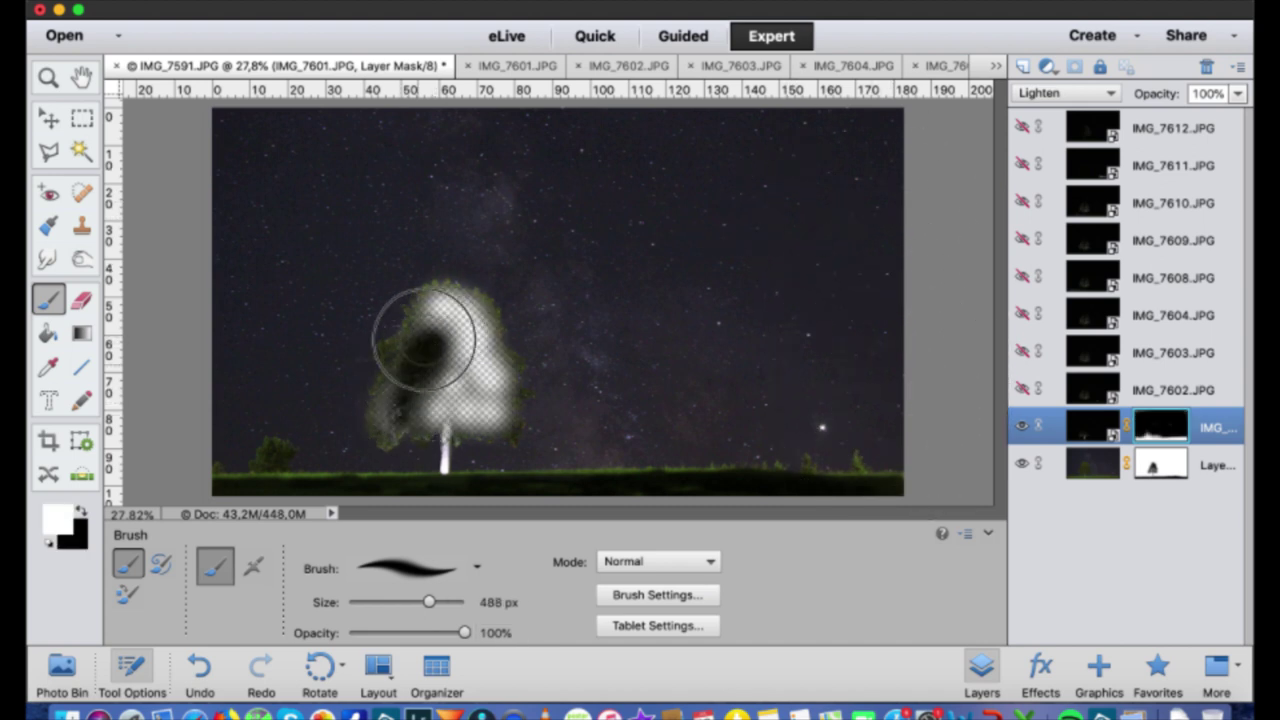
mouse_move(424, 340)
left_mouse_down()
mouse_move(443, 300)
mouse_move(423, 309)
mouse_move(449, 391)
mouse_move(457, 343)
mouse_move(451, 423)
mouse_move(509, 417)
mouse_move(440, 423)
mouse_move(437, 457)
mouse_move(420, 320)
mouse_move(400, 337)
mouse_move(500, 393)
mouse_move(489, 414)
mouse_move(406, 386)
mouse_move(394, 423)
mouse_move(388, 343)
mouse_move(414, 380)
mouse_move(274, 456)
left_mouse_up()
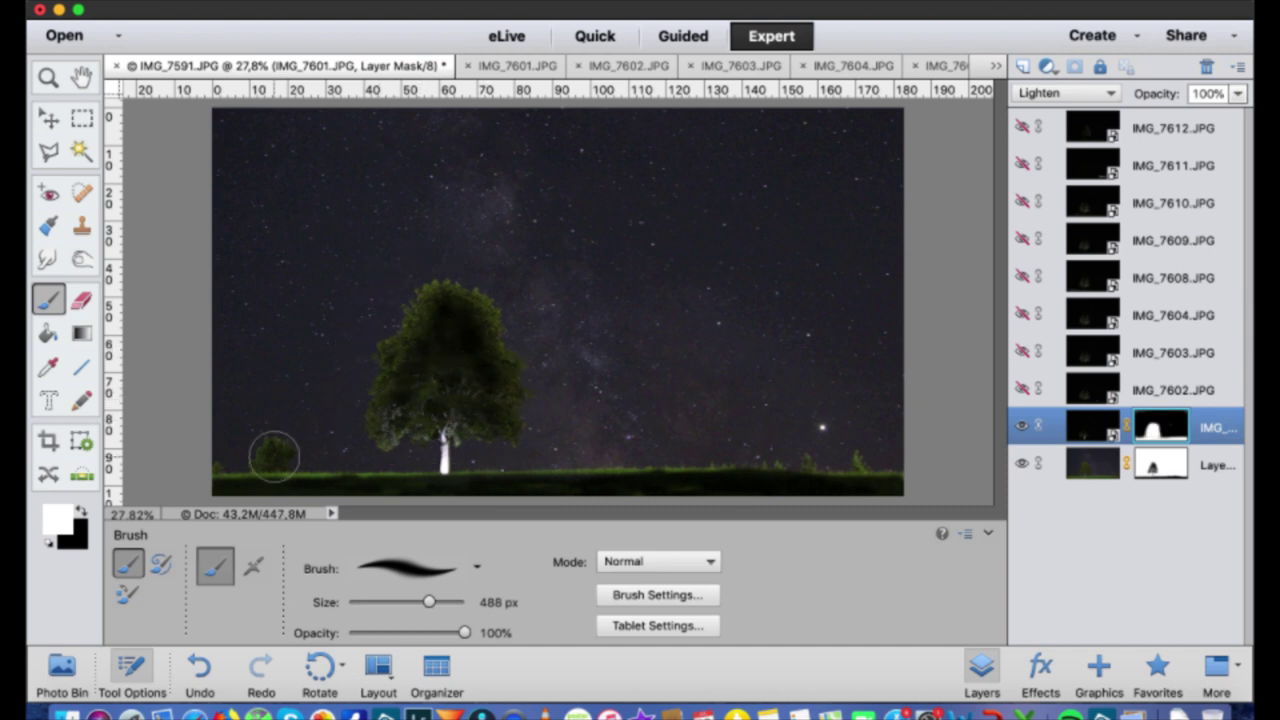
Show the IMG_7602 layer and add a layer mask to it
left_click(1164, 391)
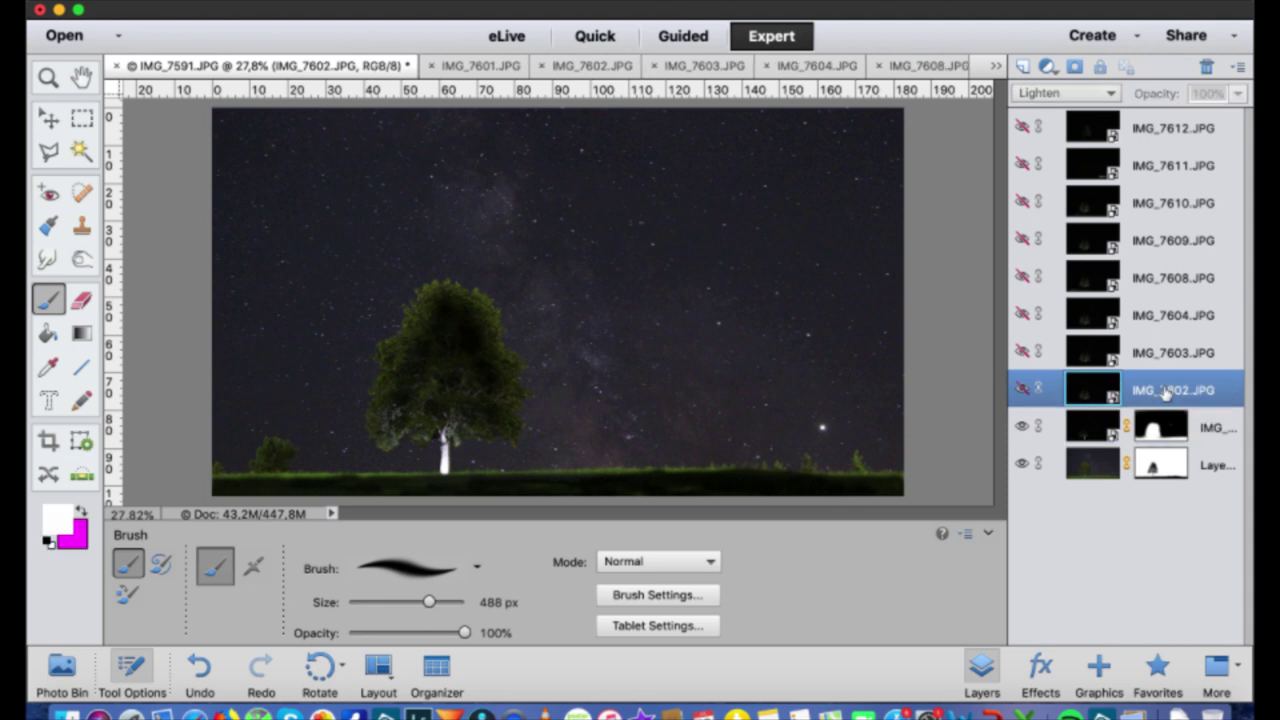
left_click(1025, 391)
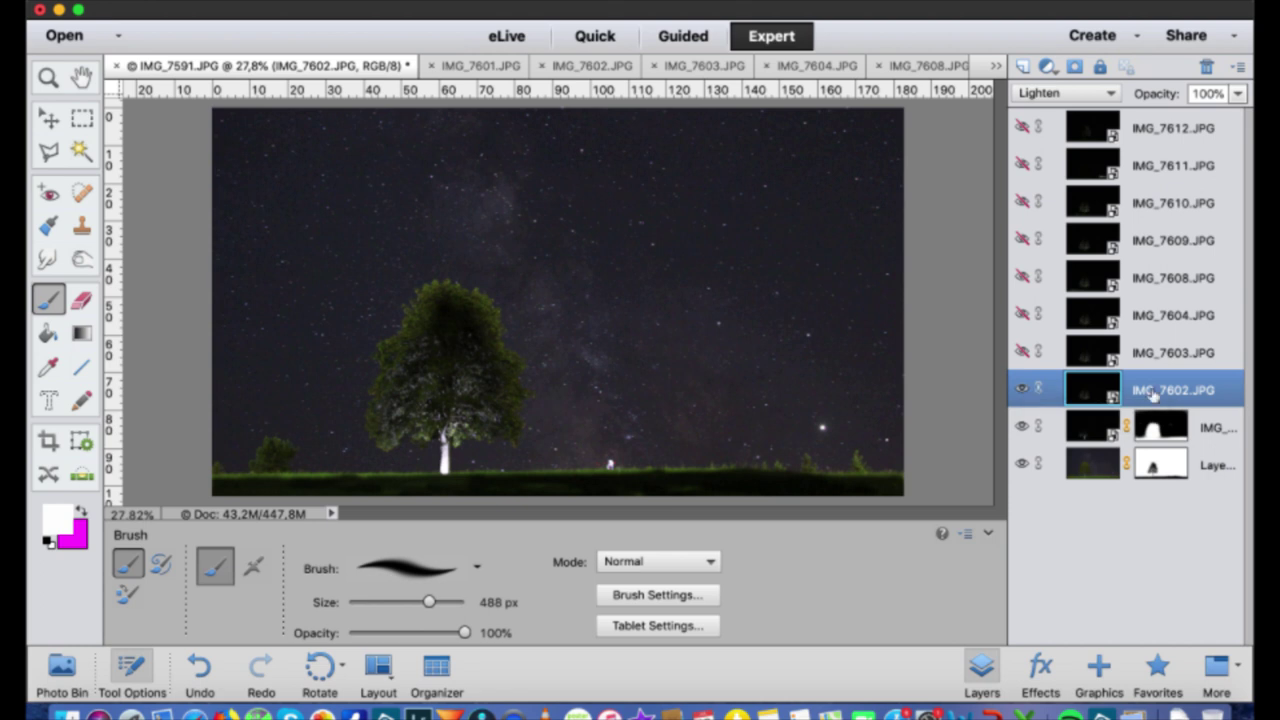
left_click(1074, 66)
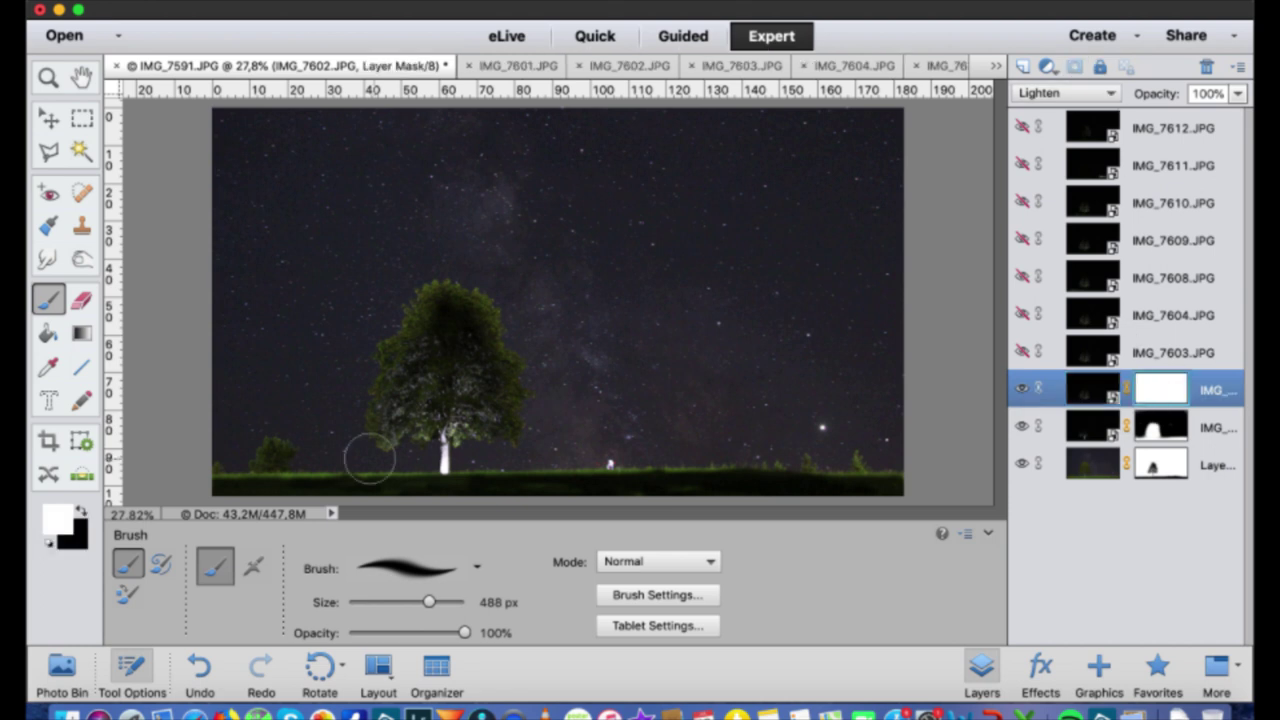
Mask out the sky around the tree on IMG_7602 in black, using a 488 px and a 756 px brush at 100% opacity
left_click(82, 513)
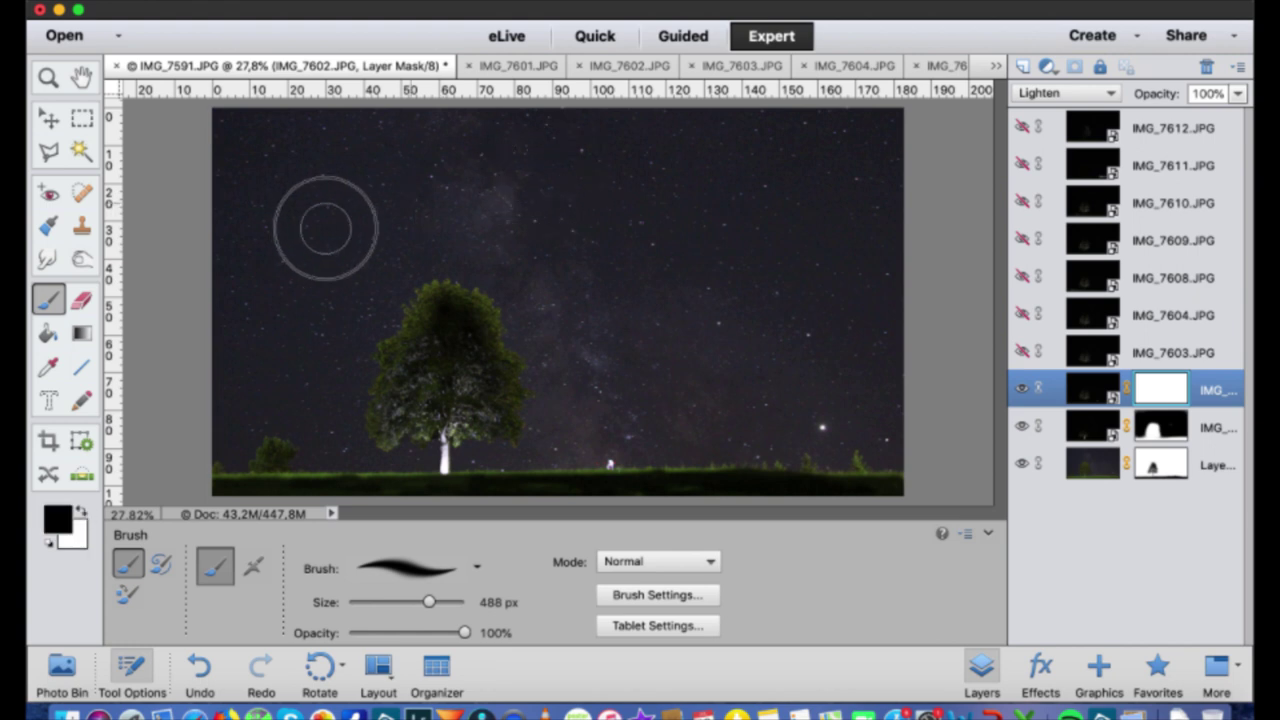
mouse_move(222, 121)
left_mouse_down()
mouse_move(287, 120)
mouse_move(780, 237)
mouse_move(794, 149)
mouse_move(656, 171)
mouse_move(498, 148)
mouse_move(455, 177)
mouse_move(288, 235)
mouse_move(284, 284)
left_mouse_up()
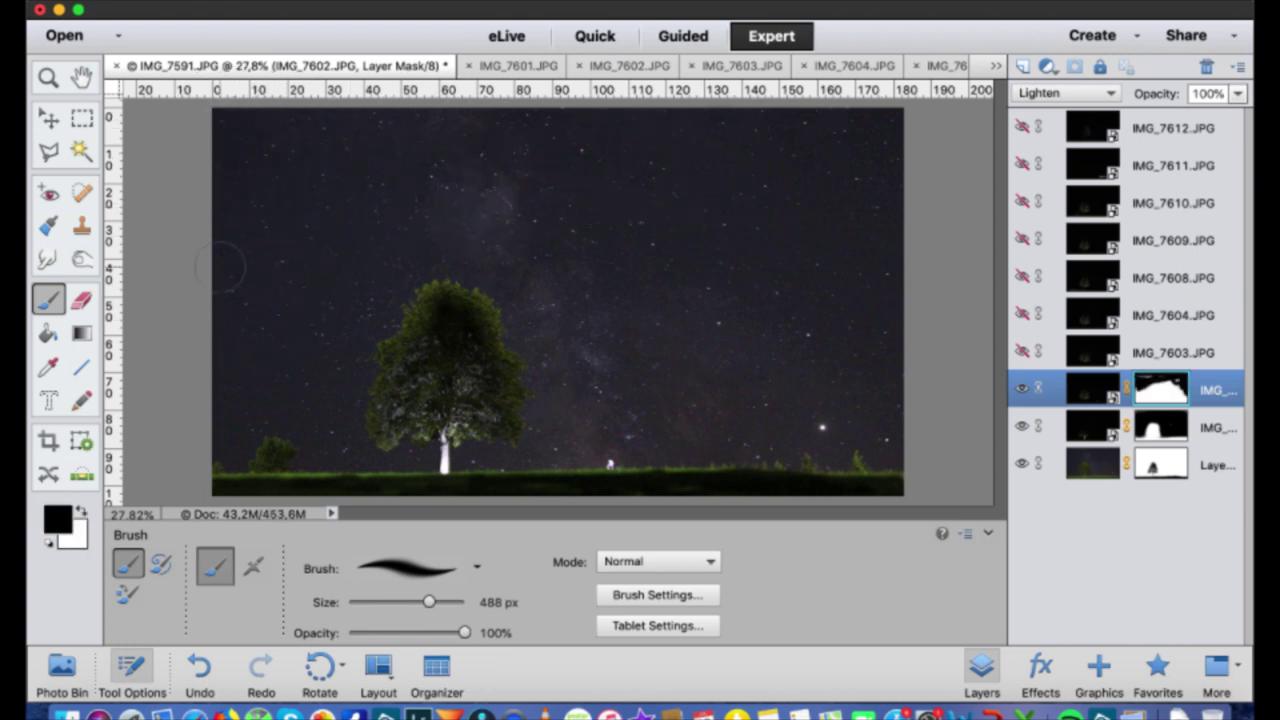
key("bracketright")
mouse_move(229, 357)
left_mouse_down()
mouse_move(350, 497)
mouse_move(642, 405)
left_mouse_up()
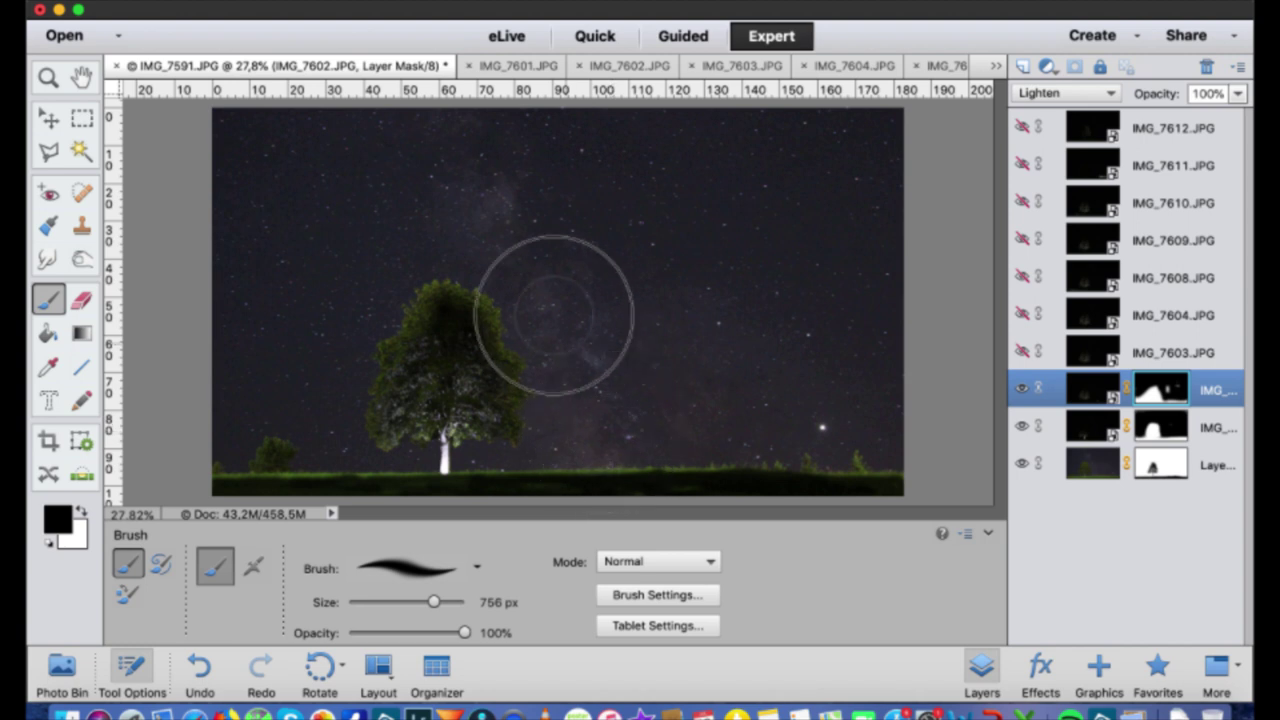
left_click(558, 307)
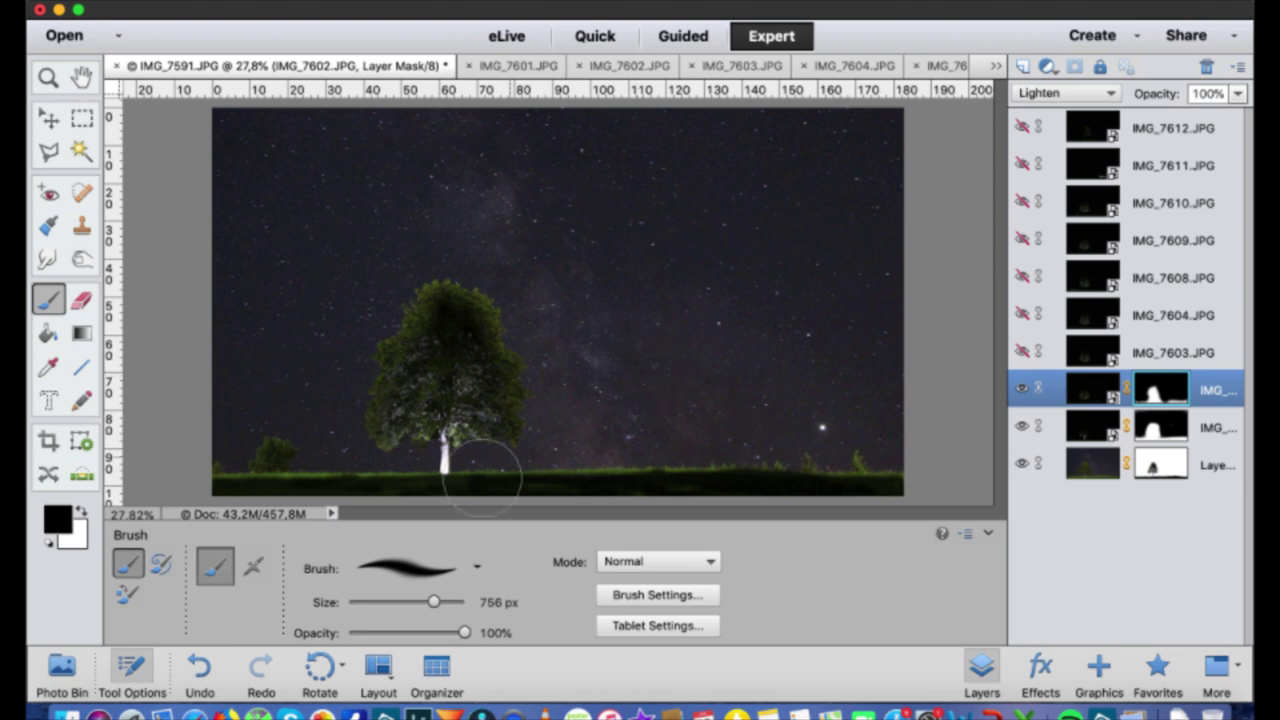
Paint black over the tree area on the layer mask of Layer 0
left_click(1157, 475)
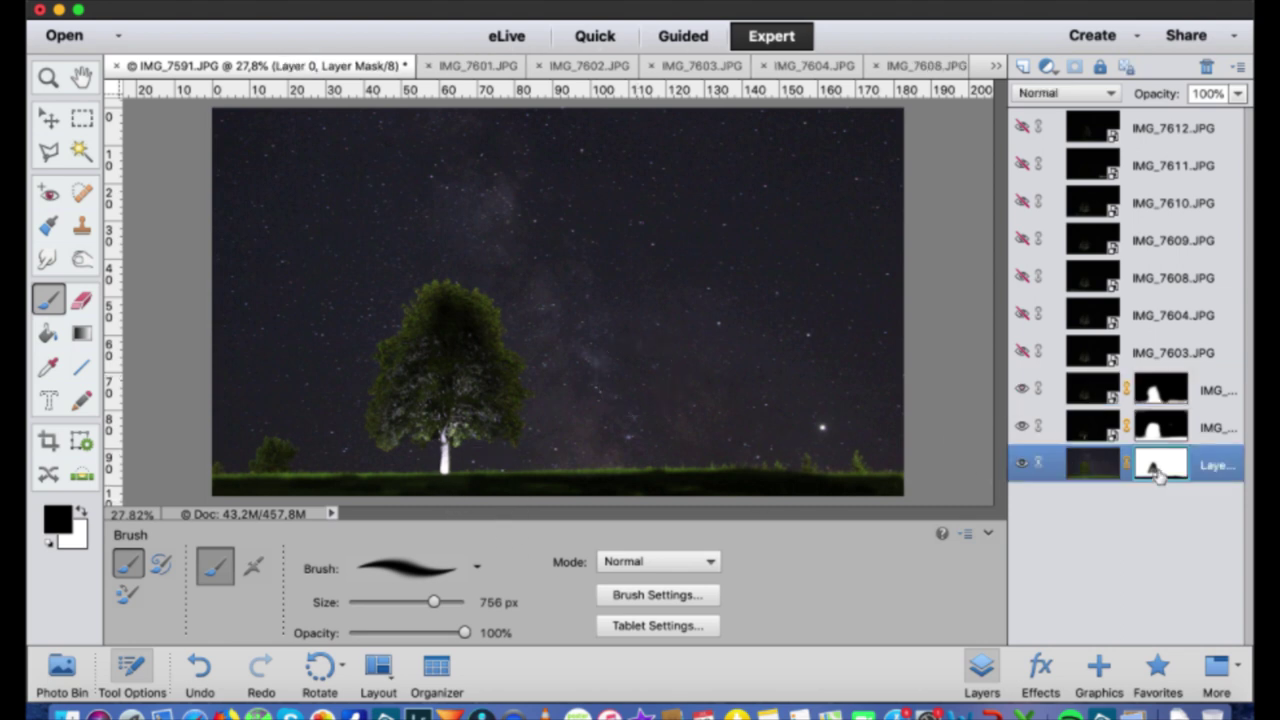
left_click(425, 369)
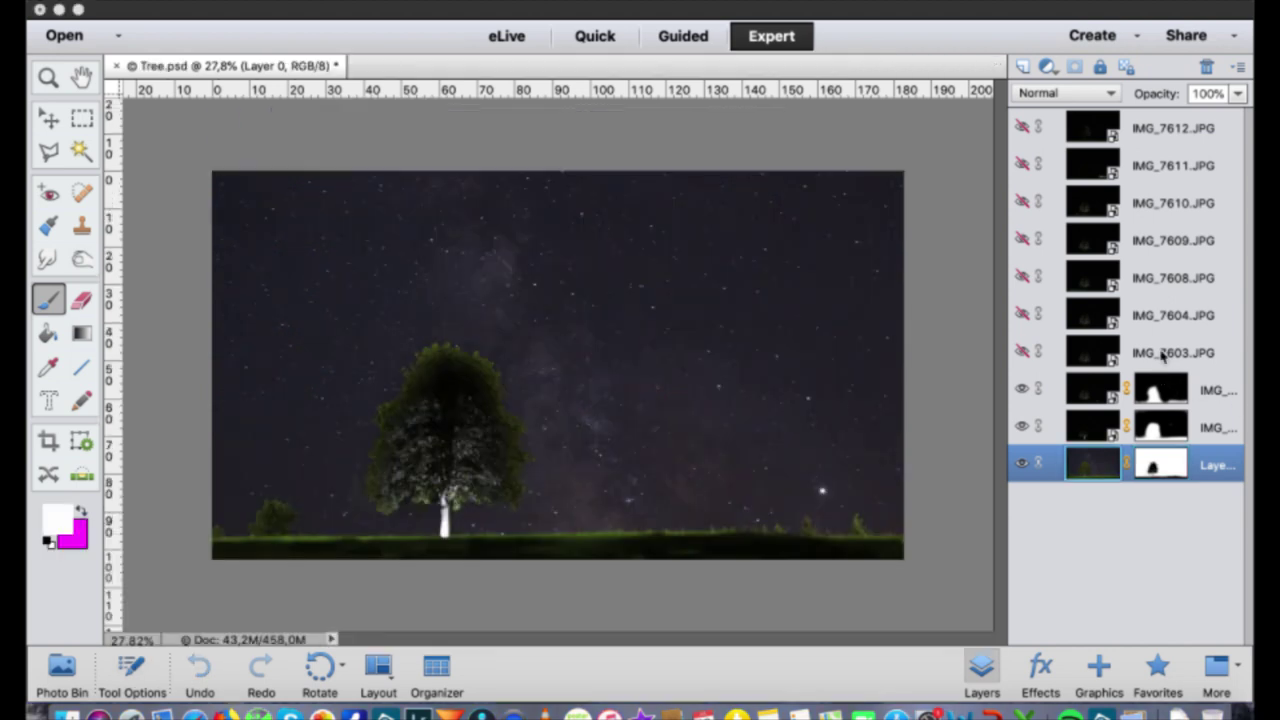
Add a layer mask to IMG_7603, show the layer and paint out its upper sky in black
left_click(1160, 355)
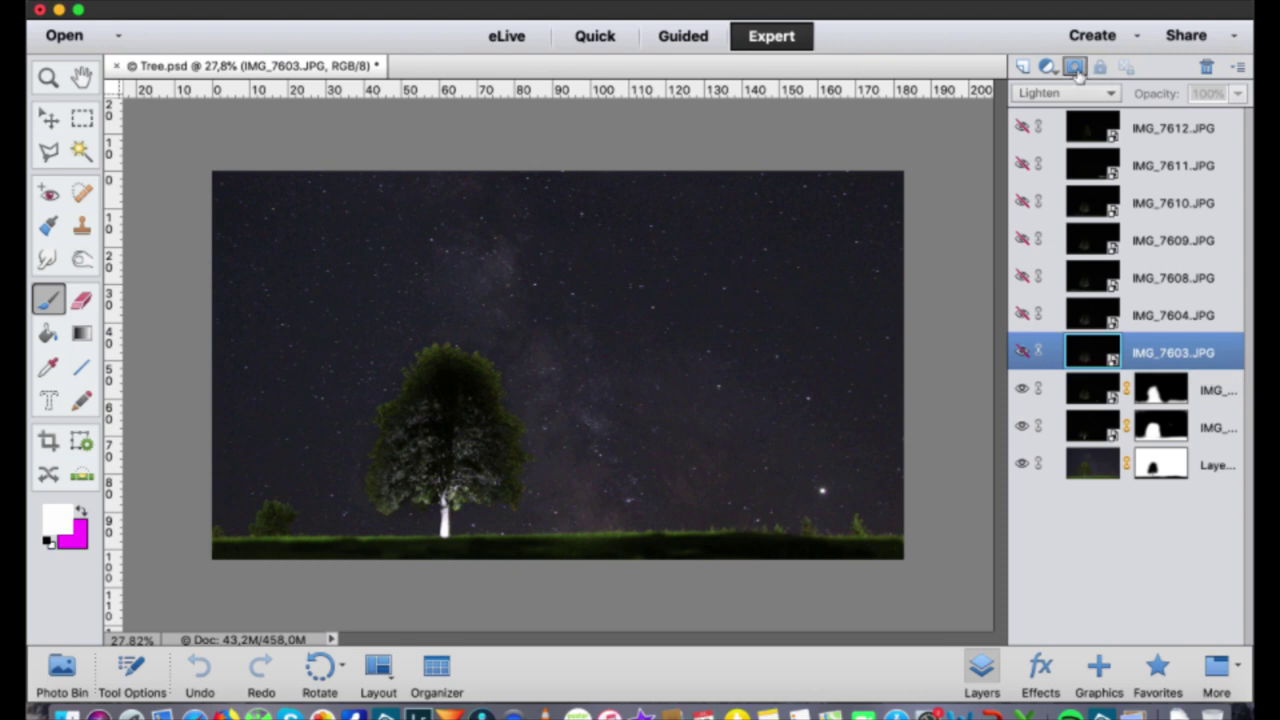
left_click(1074, 67)
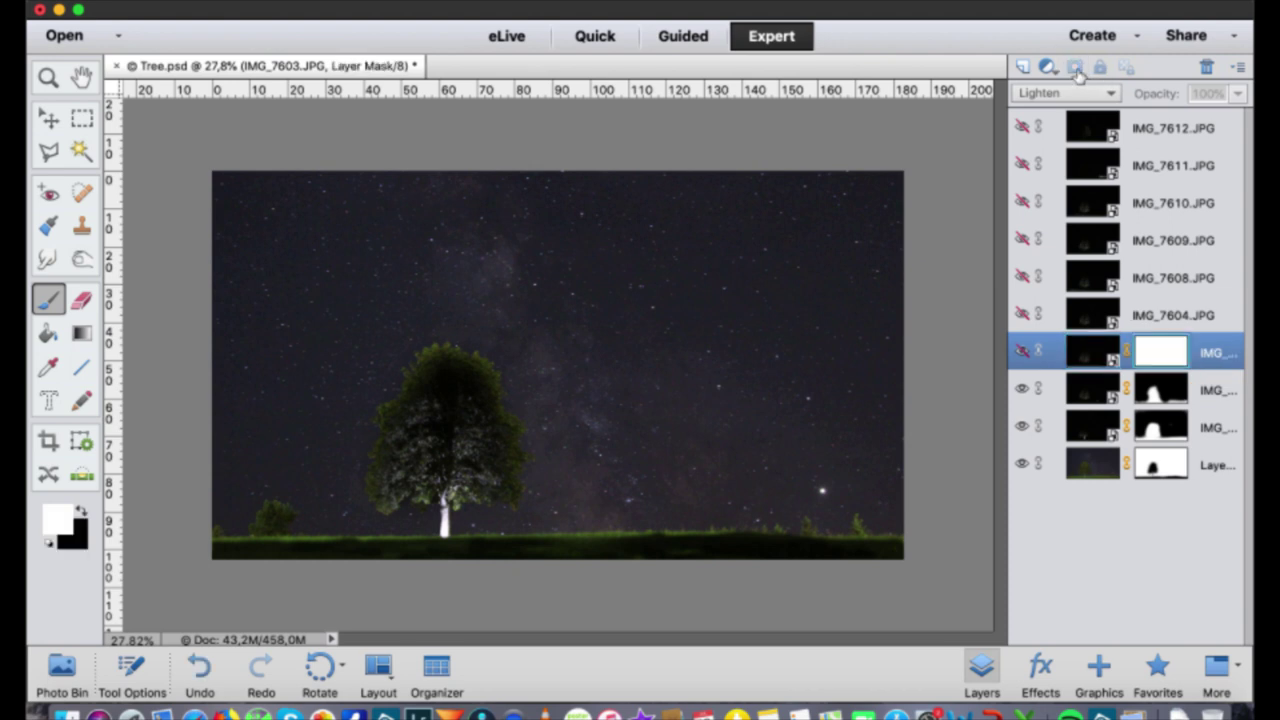
left_click(1022, 350)
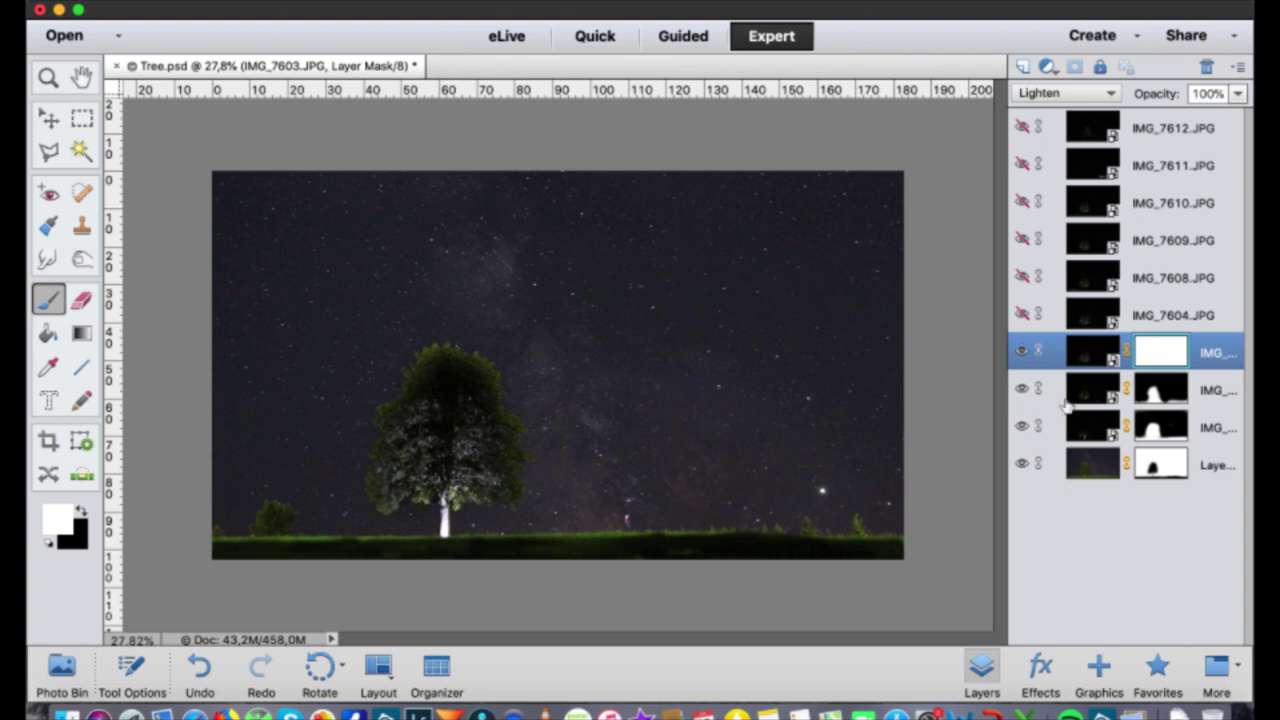
left_click(84, 512)
mouse_move(878, 185)
left_mouse_down()
mouse_move(841, 232)
mouse_move(848, 206)
mouse_move(865, 319)
mouse_move(889, 286)
mouse_move(903, 339)
mouse_move(861, 369)
mouse_move(720, 357)
left_mouse_up()
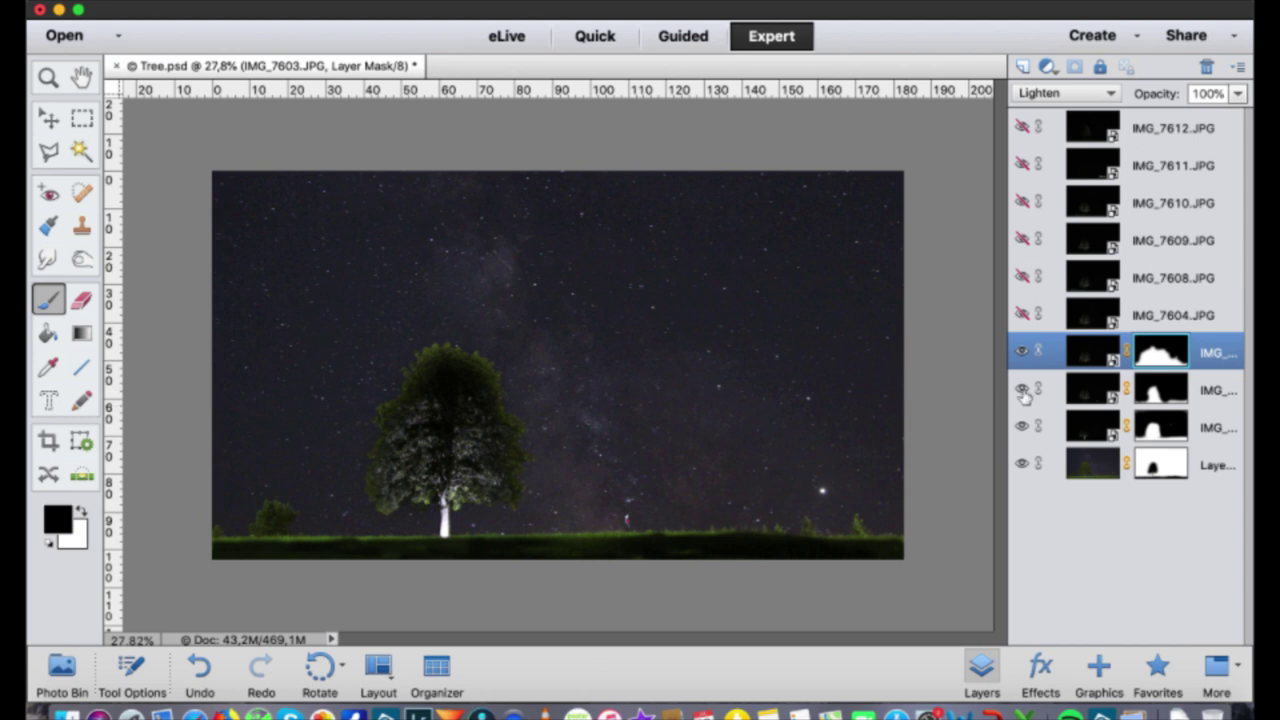
Hide IMG_7602, IMG_7601 and Layer 0, and paint the area around the tree and horizon back in white on the IMG_7603 mask
left_click(1022, 427)
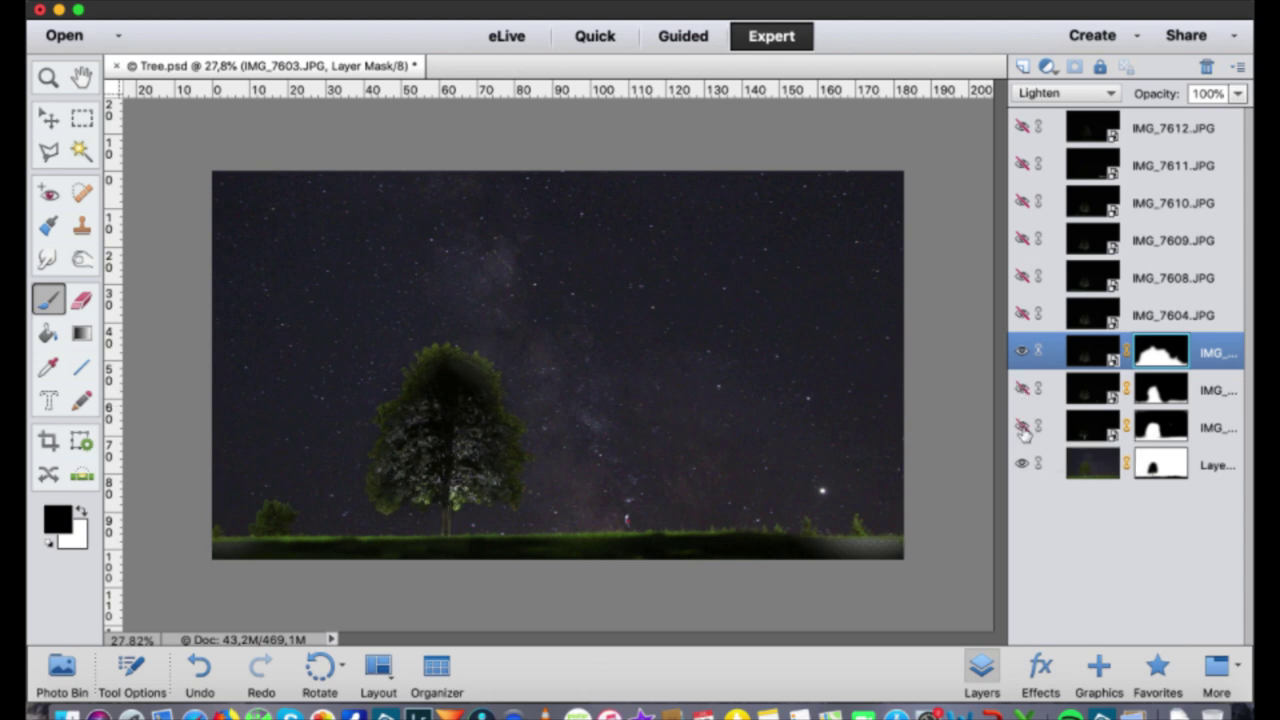
left_click(1022, 464)
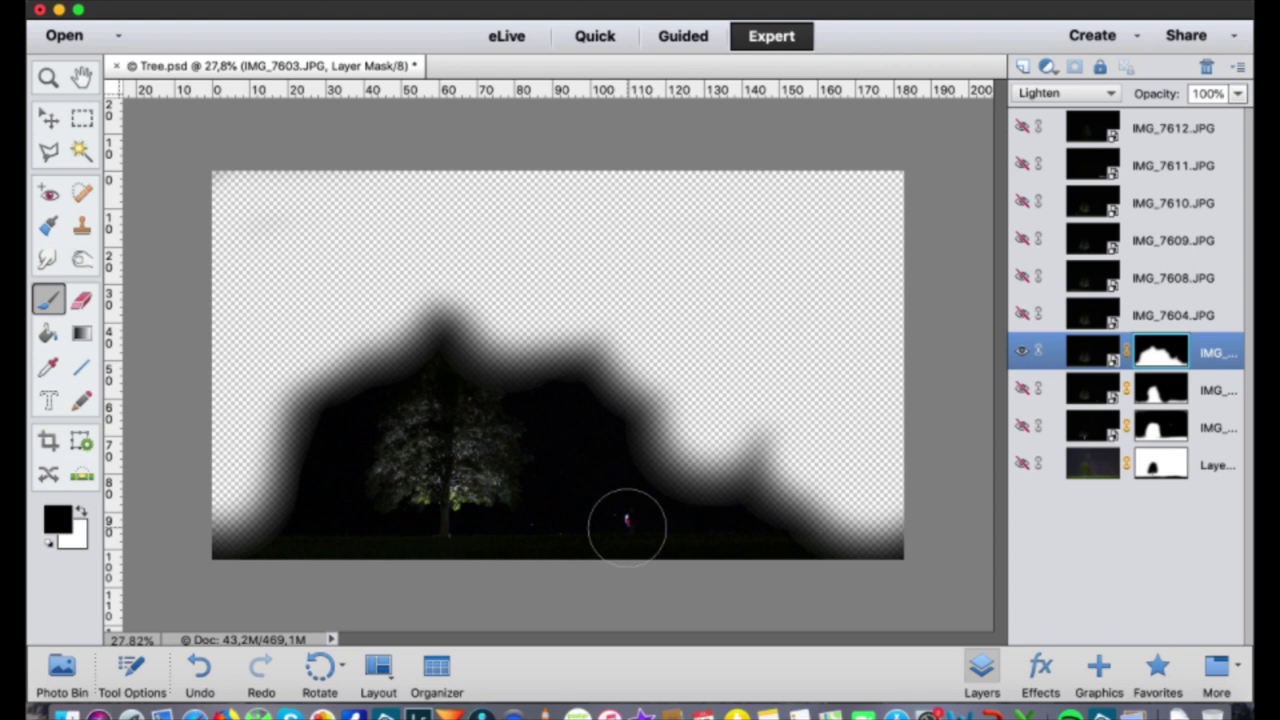
left_click(82, 512)
mouse_move(266, 486)
left_mouse_down()
mouse_move(405, 354)
mouse_move(421, 314)
mouse_move(592, 296)
mouse_move(614, 353)
mouse_move(476, 364)
mouse_move(492, 321)
mouse_move(554, 324)
mouse_move(602, 438)
mouse_move(639, 362)
mouse_move(643, 405)
mouse_move(573, 311)
mouse_move(620, 381)
mouse_move(720, 450)
mouse_move(779, 439)
mouse_move(698, 466)
mouse_move(814, 507)
mouse_move(862, 447)
mouse_move(887, 517)
mouse_move(820, 409)
left_mouse_up()
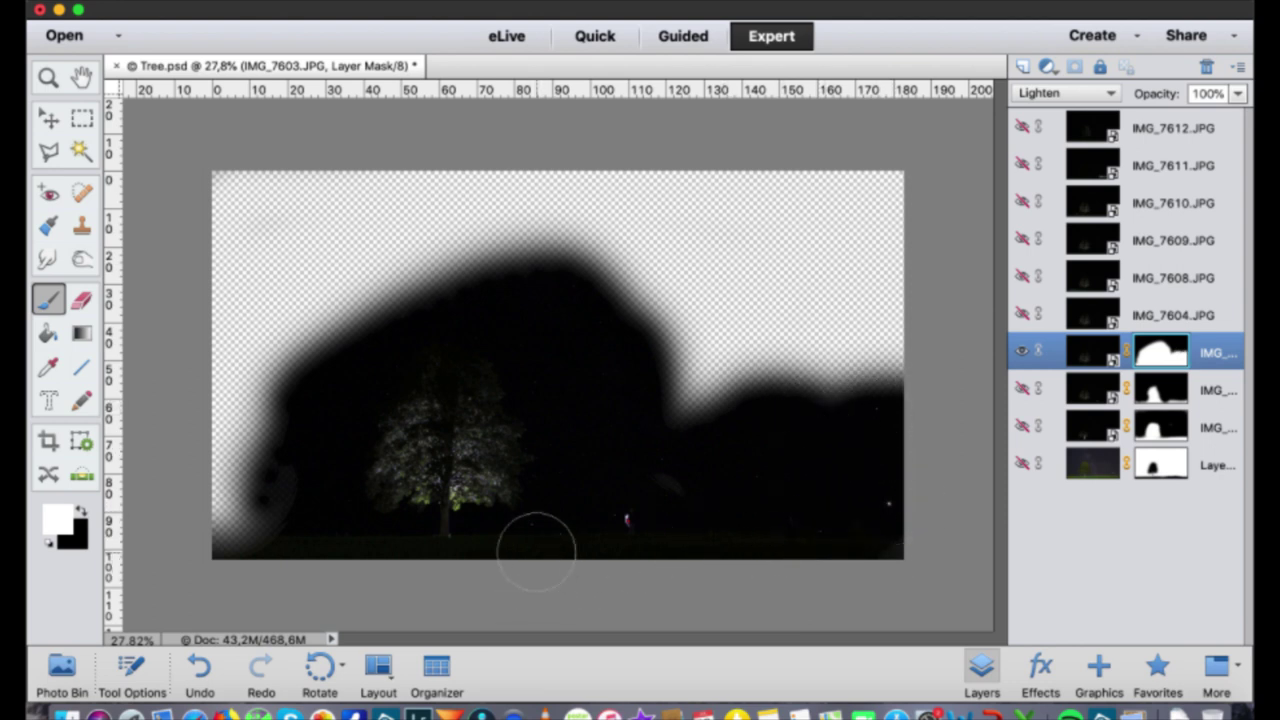
Mask out everything around the tree on IMG_7603 in black, starting with a 756 px brush and finishing with 528 px
left_click(81, 512)
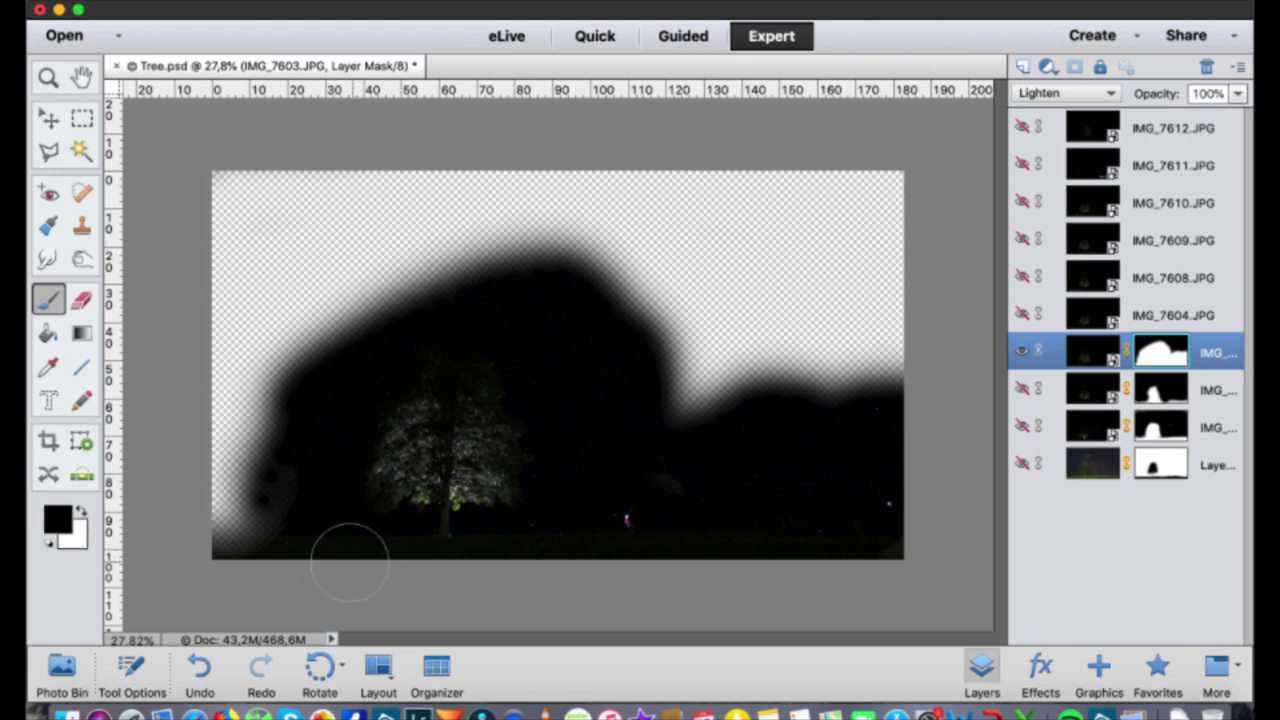
key("bracketright")
key("bracketright")
key("bracketright")
key("bracketright")
mouse_move(323, 537)
left_mouse_down()
mouse_move(233, 527)
mouse_move(291, 386)
mouse_move(326, 519)
left_mouse_up()
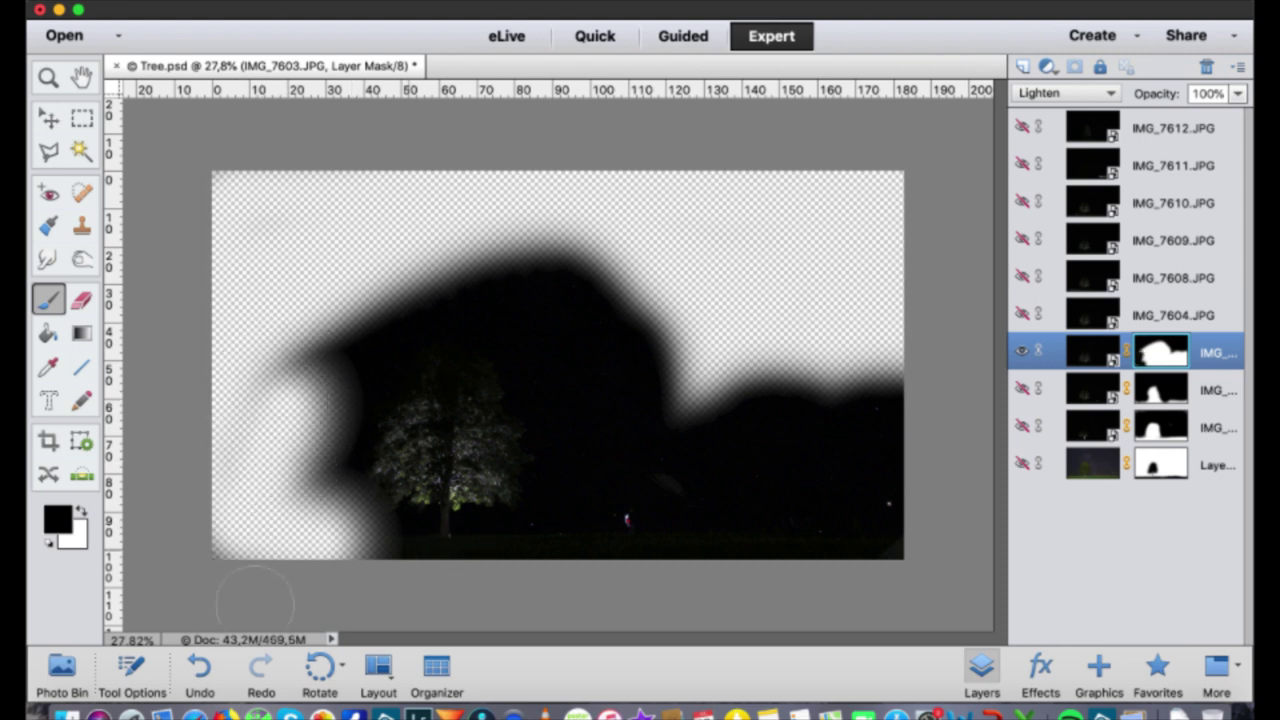
left_click(130, 668)
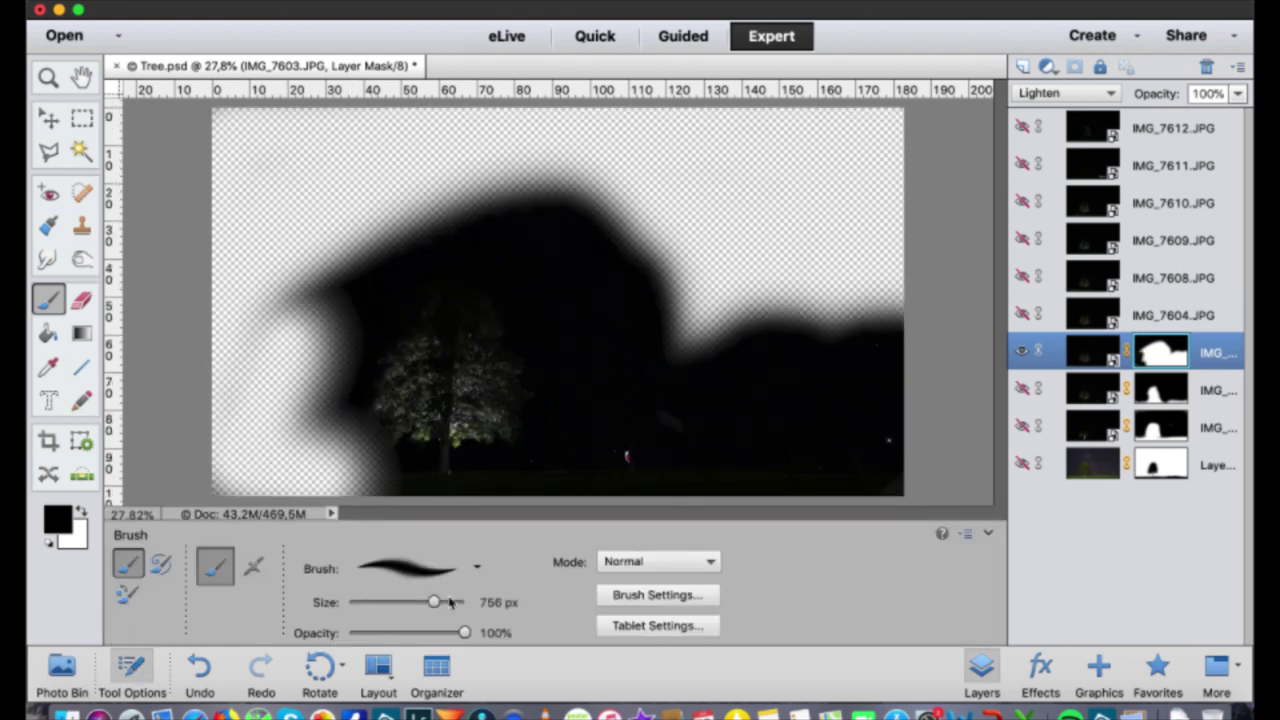
left_click_drag(434, 606, 430, 603)
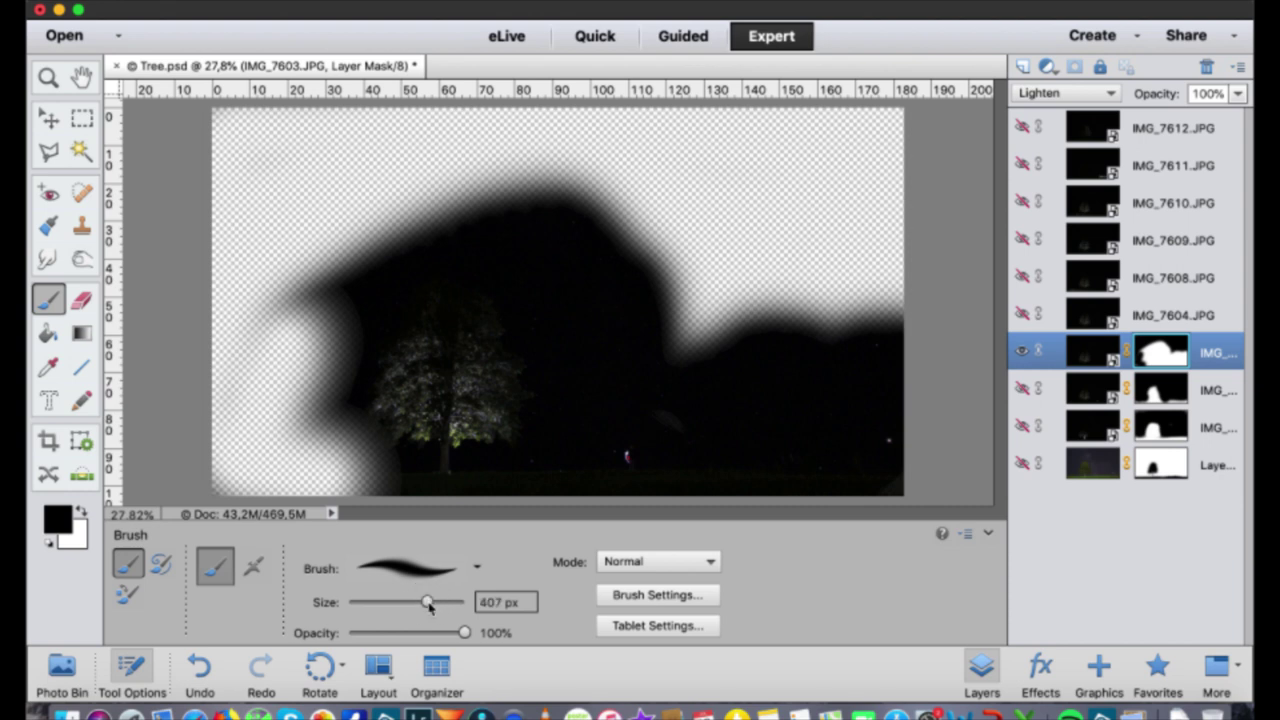
mouse_move(340, 432)
left_mouse_down()
mouse_move(460, 218)
mouse_move(583, 216)
mouse_move(573, 234)
mouse_move(669, 258)
mouse_move(631, 256)
mouse_move(455, 162)
mouse_move(517, 167)
mouse_move(609, 288)
mouse_move(556, 266)
mouse_move(614, 319)
mouse_move(658, 270)
mouse_move(781, 308)
mouse_move(694, 384)
mouse_move(725, 351)
mouse_move(885, 298)
mouse_move(915, 314)
mouse_move(921, 441)
mouse_move(815, 403)
mouse_move(891, 413)
mouse_move(811, 403)
mouse_move(734, 429)
mouse_move(770, 423)
mouse_move(785, 377)
mouse_move(855, 365)
mouse_move(696, 413)
mouse_move(724, 374)
mouse_move(744, 297)
mouse_move(686, 486)
left_mouse_up()
mouse_move(859, 483)
left_mouse_down()
mouse_move(889, 466)
mouse_move(883, 434)
mouse_move(766, 423)
mouse_move(1003, 393)
left_mouse_up()
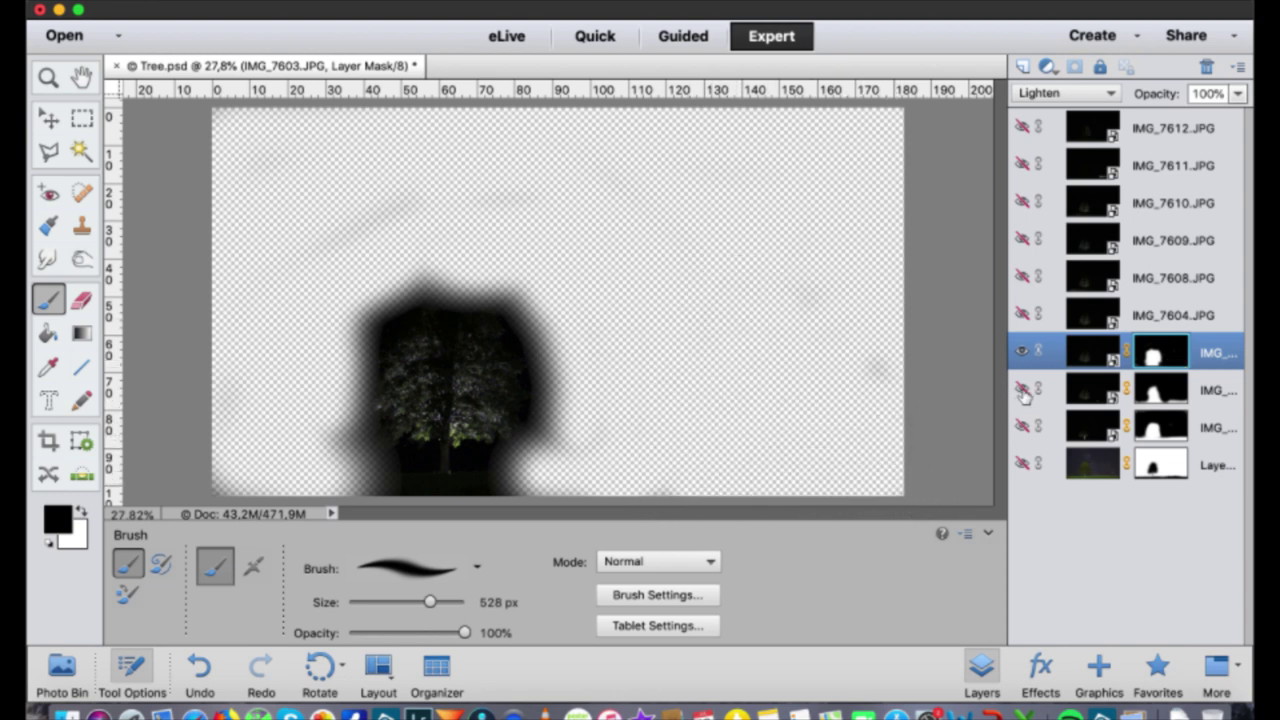
Show IMG_7602, IMG_7601 and Layer 0 again to check the composite with the masked IMG_7603
left_click(1022, 390)
left_click(1022, 390)
left_click(1022, 428)
left_click(1021, 466)
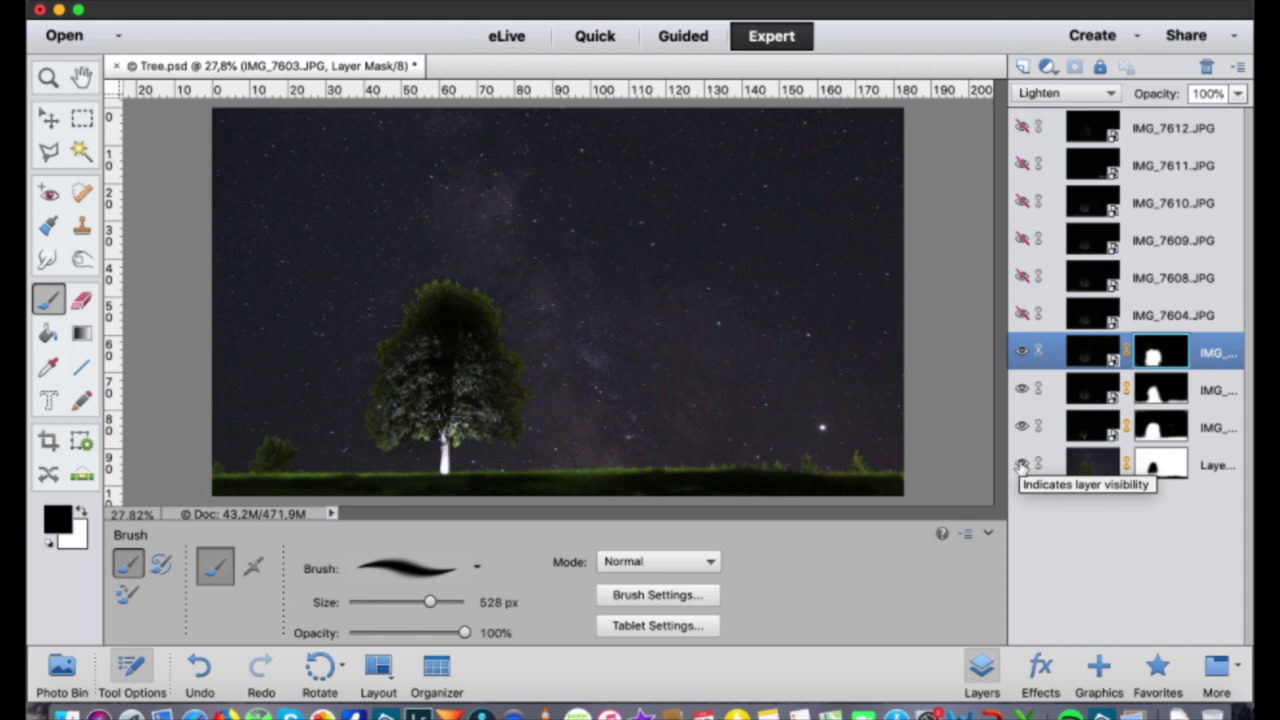
Show IMG_7604, add a layer mask to it and hide the four layers beneath it
left_click(1022, 314)
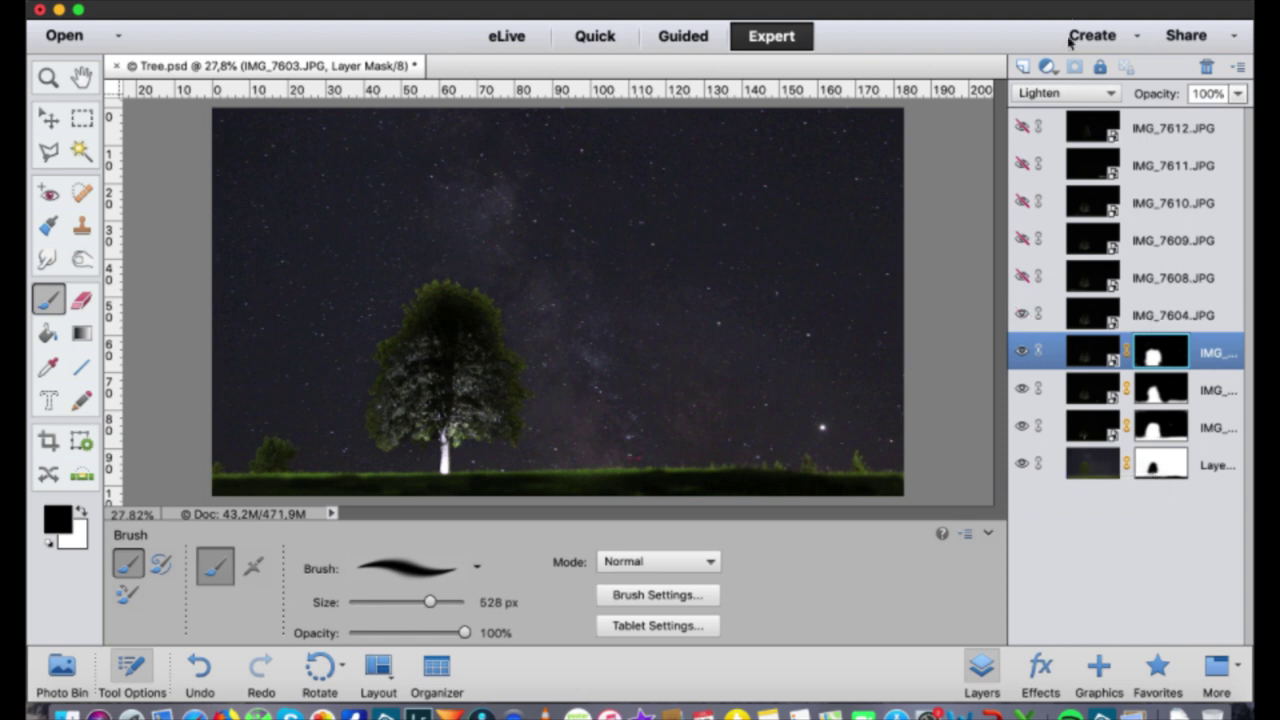
left_click(1075, 67)
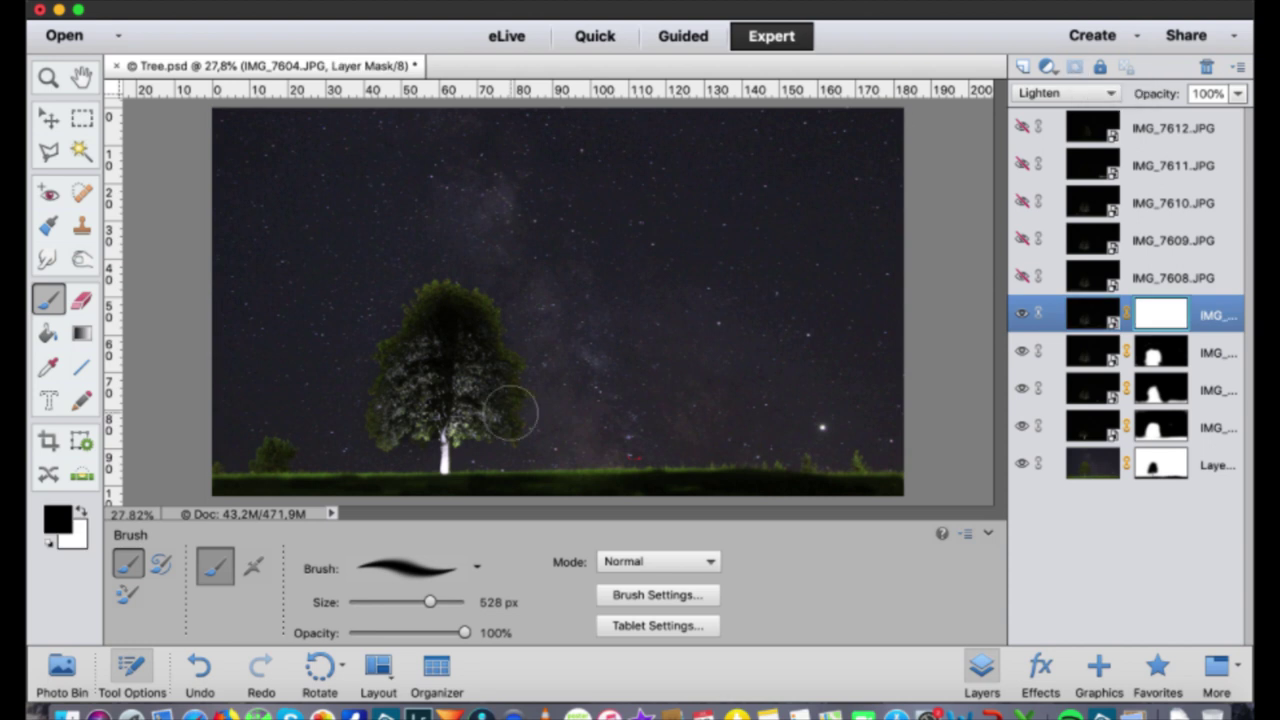
left_click(1021, 465)
left_click(1021, 427)
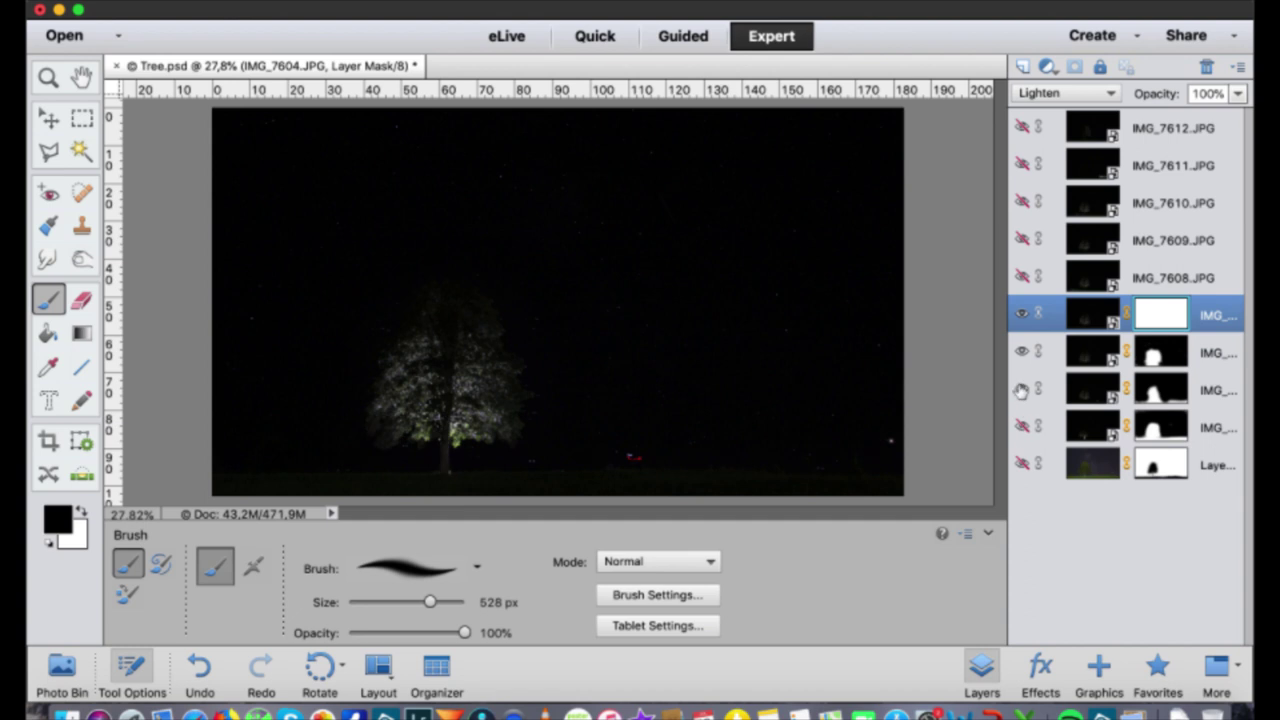
left_click(1021, 351)
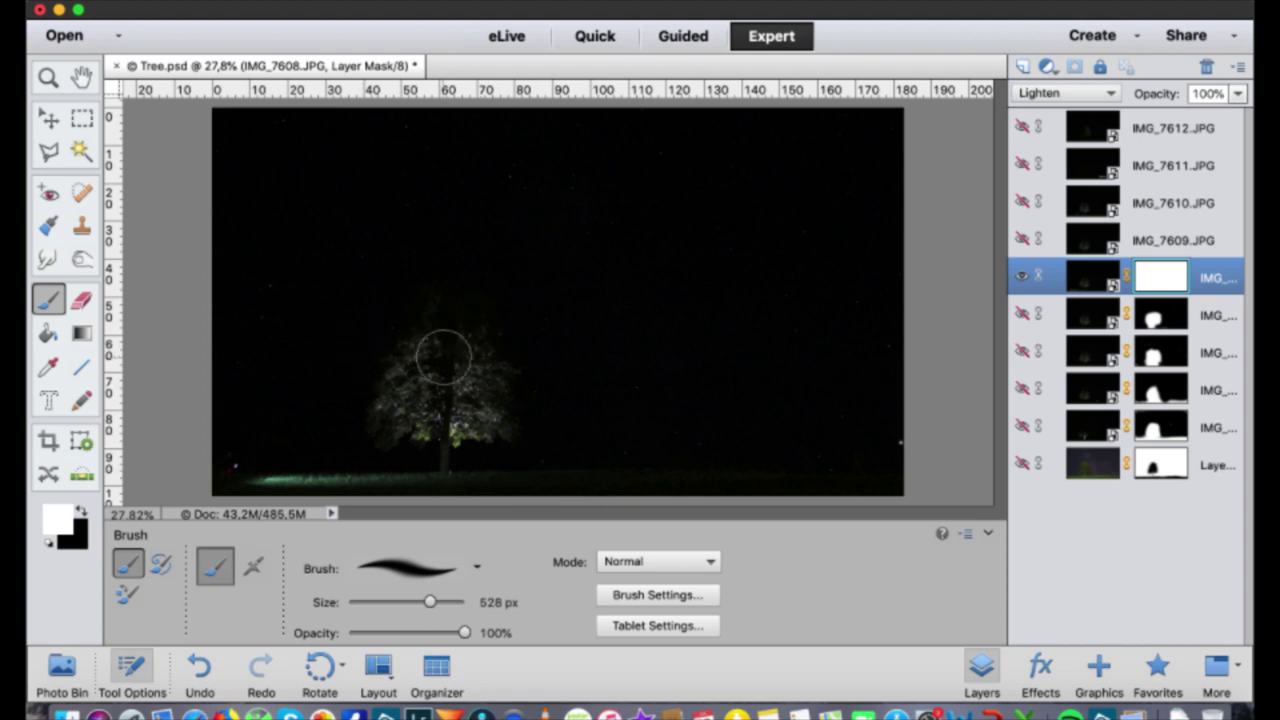
Set the painting colour to black for the layer mask of IMG_7608
left_click(80, 513)
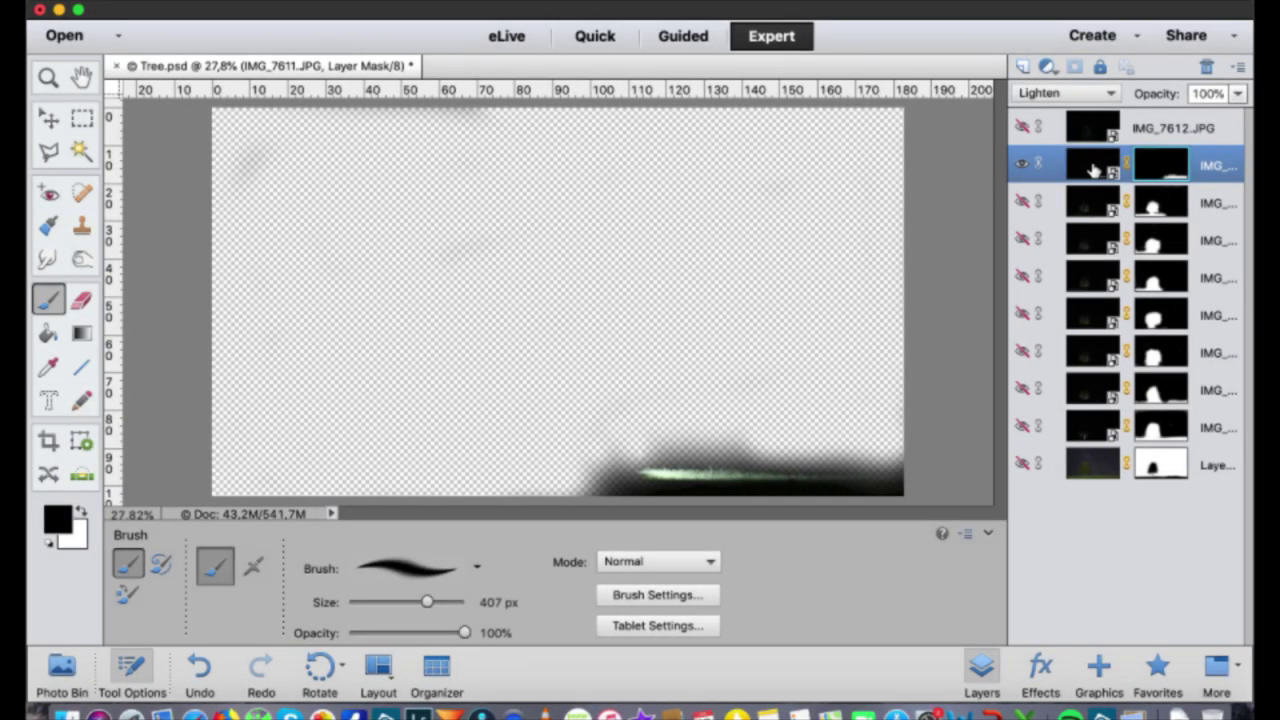
Show IMG_7612 in place of IMG_7611 and add a layer mask to it
left_click(1022, 127)
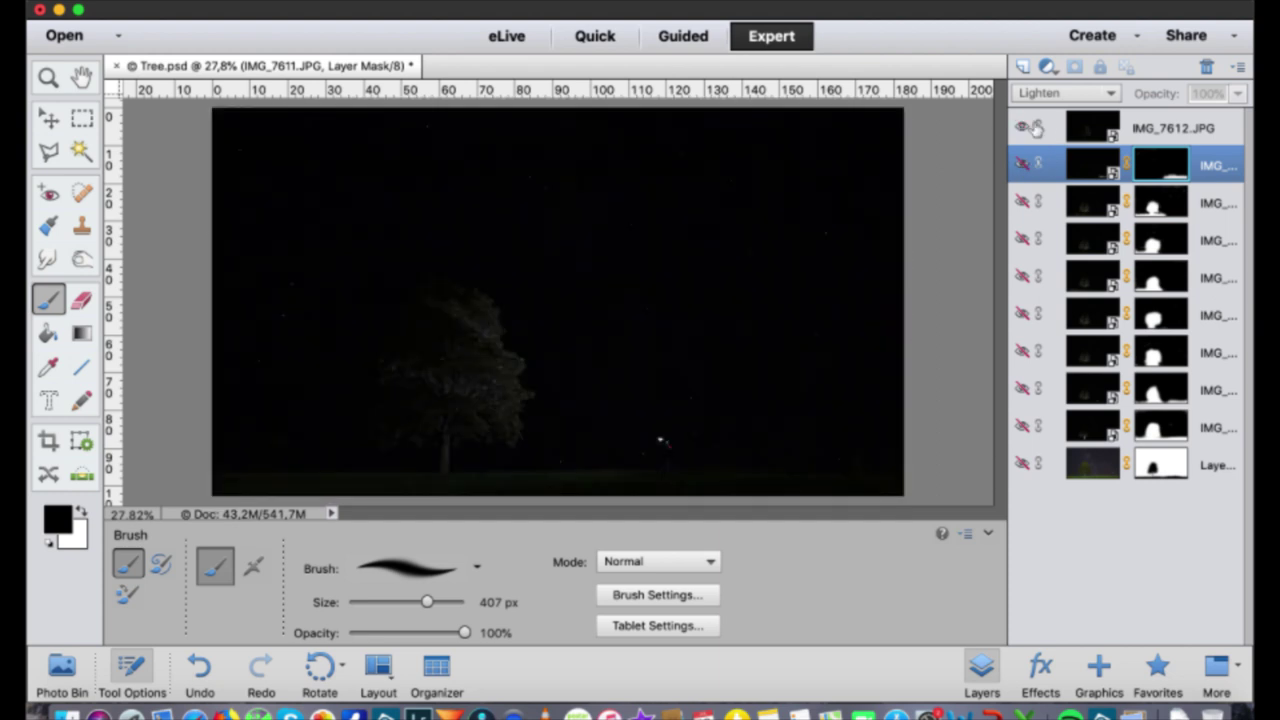
left_click(1163, 131)
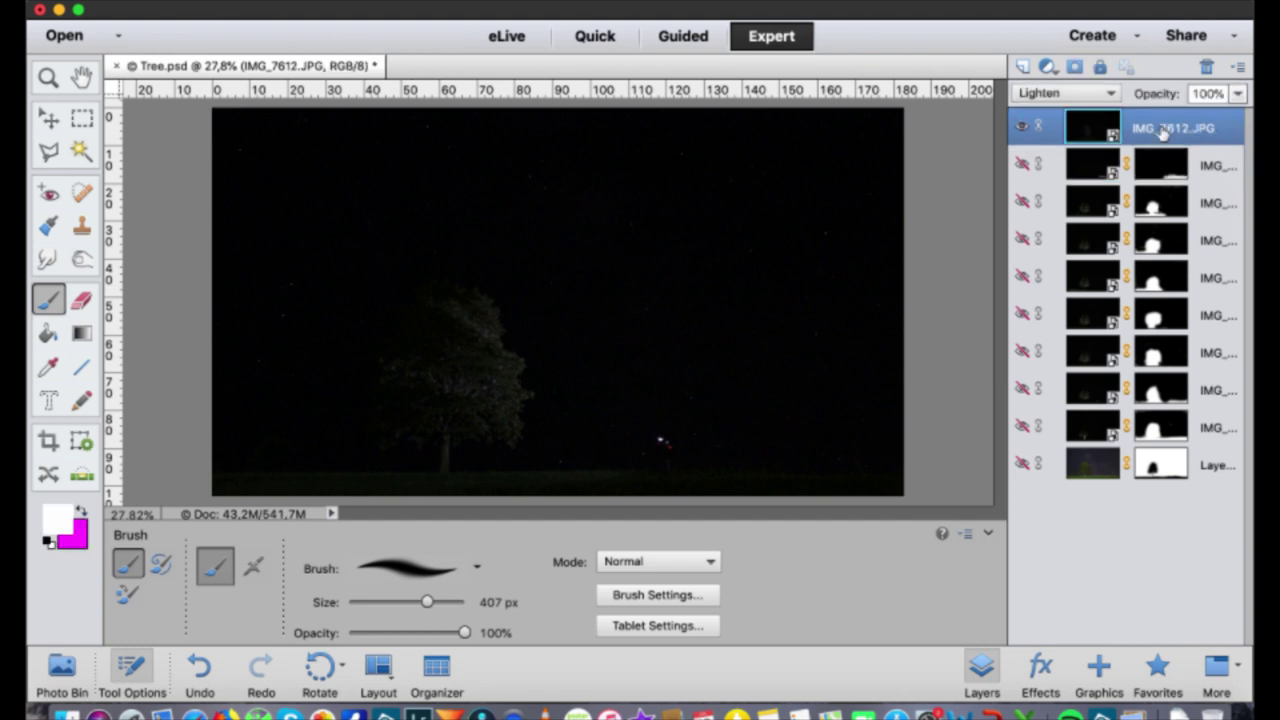
left_click(1074, 66)
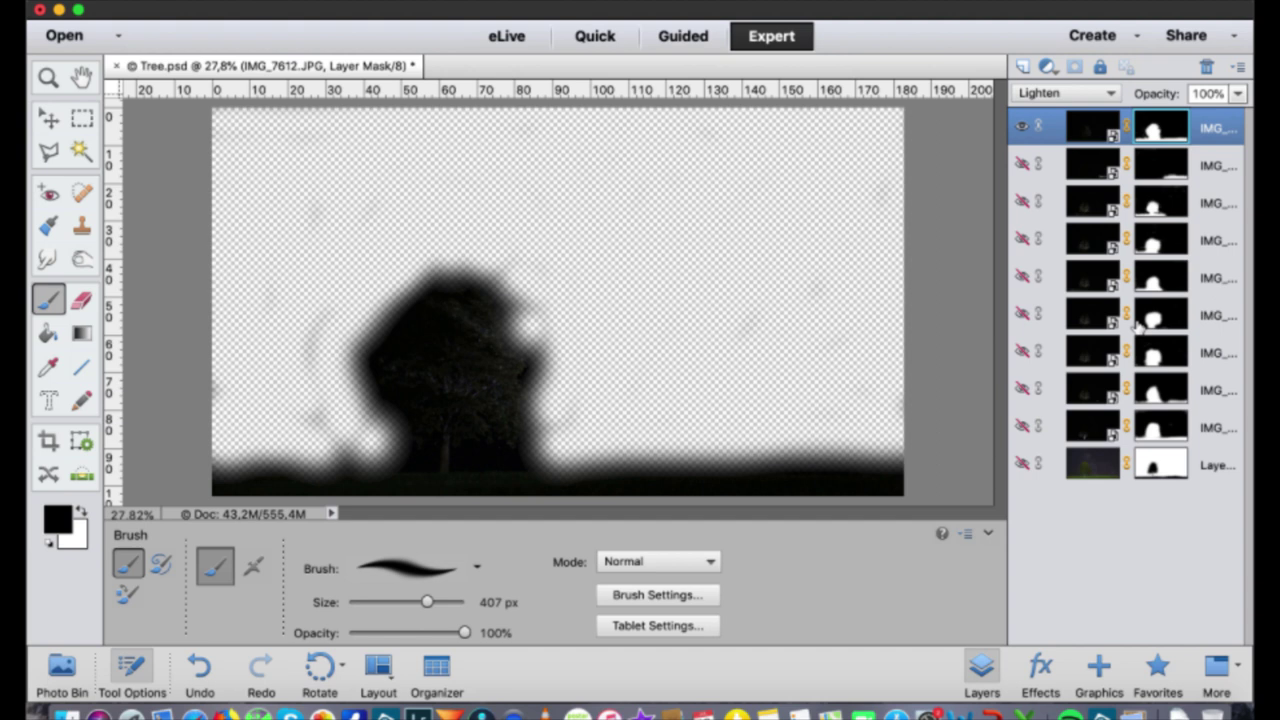
Hide the brush options and show the nine hidden layers beneath IMG_7612 one by one, down to Layer 0
left_click(988, 534)
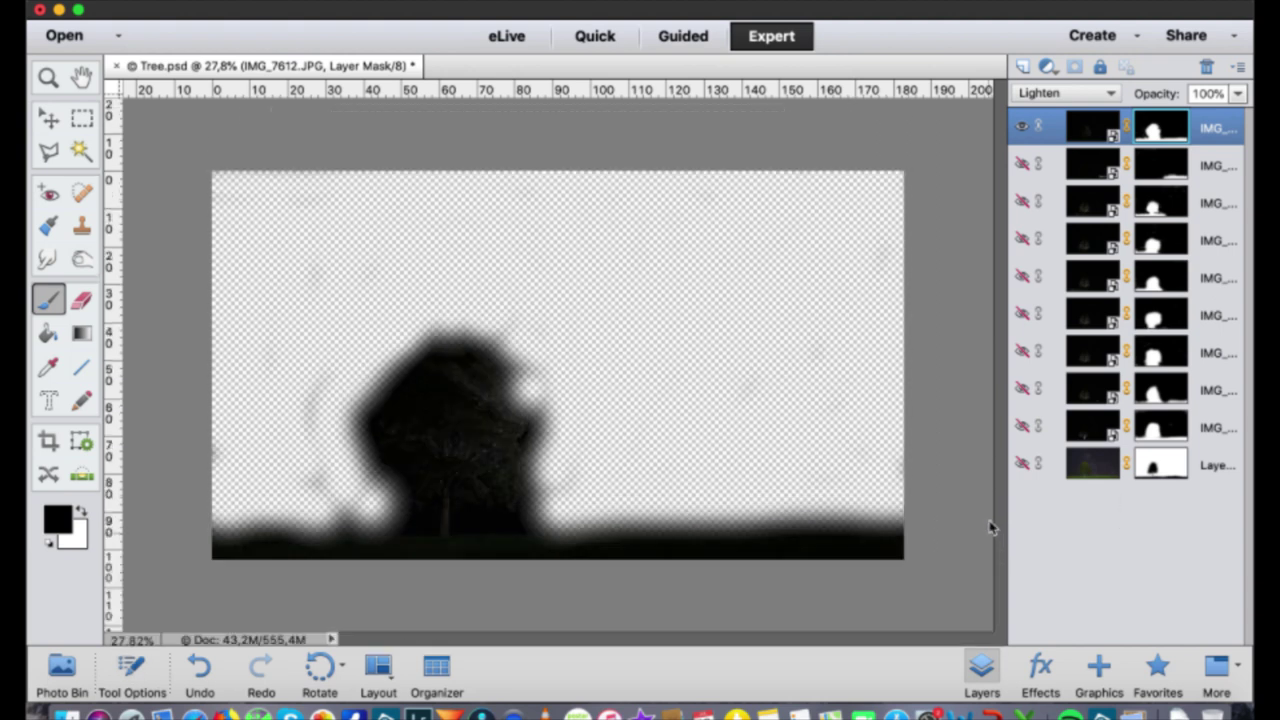
left_click(1022, 165)
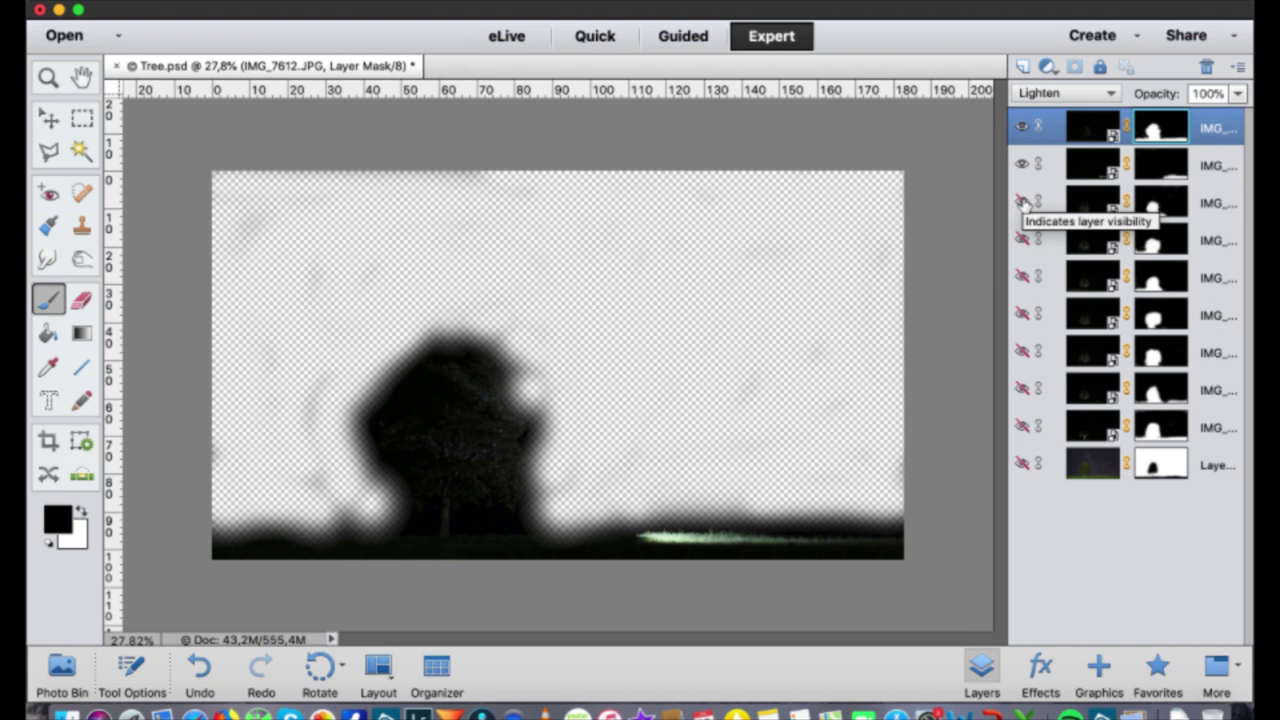
left_click(1022, 202)
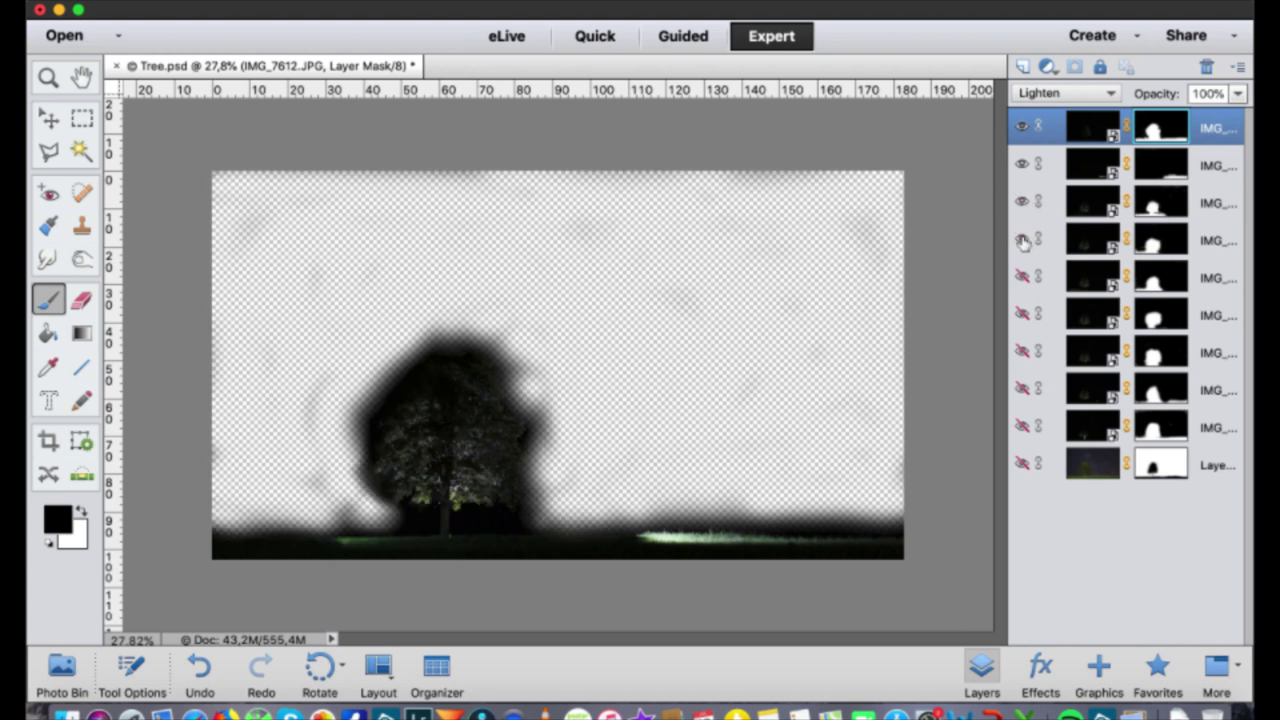
left_click(1022, 240)
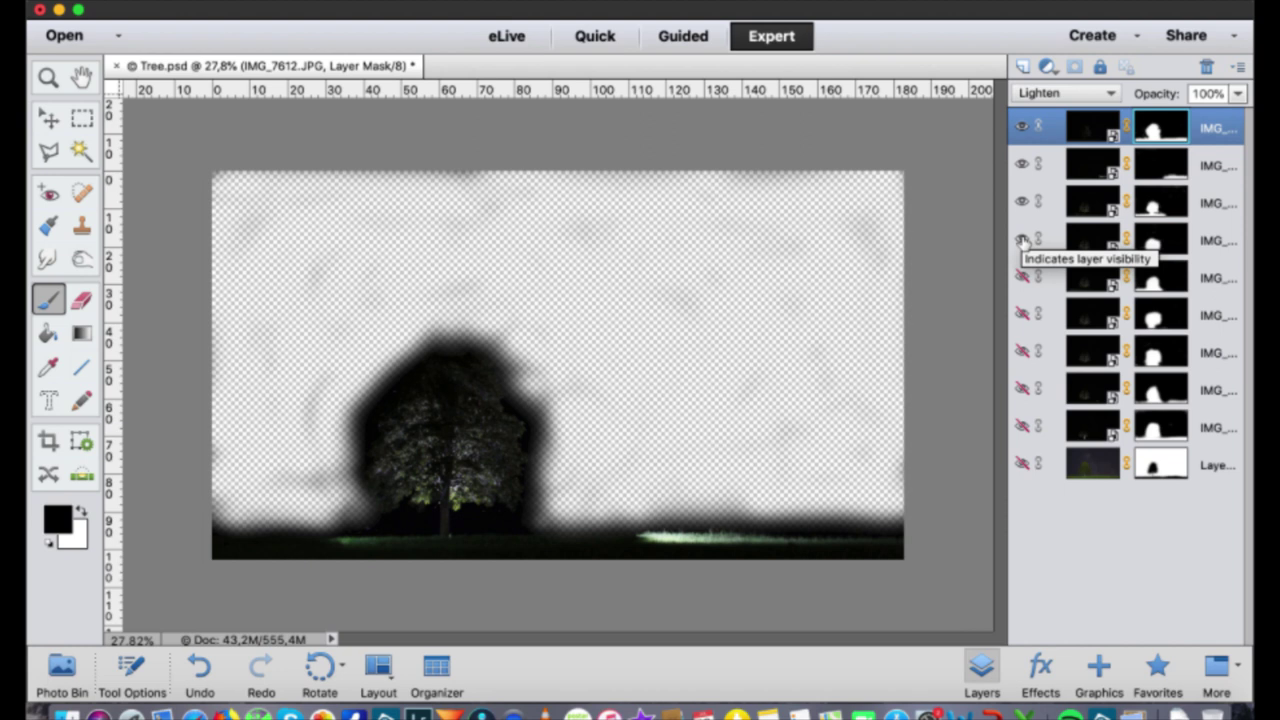
left_click(1021, 277)
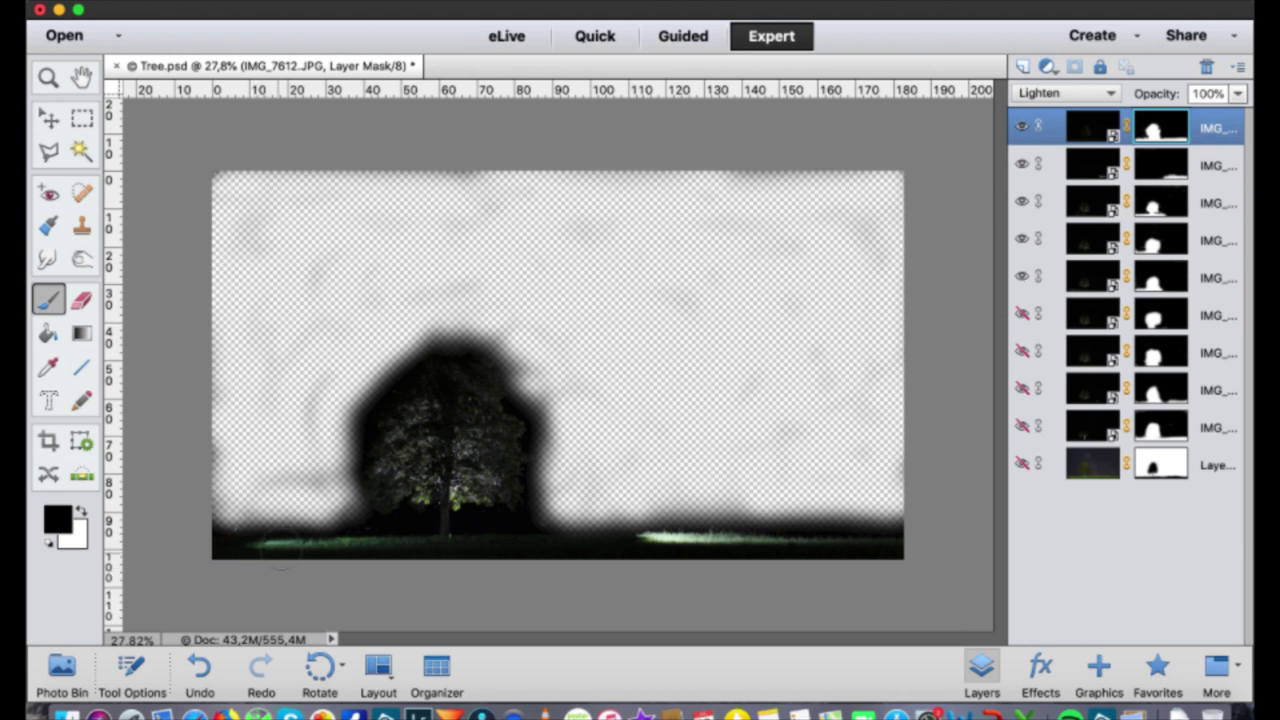
left_click(1022, 316)
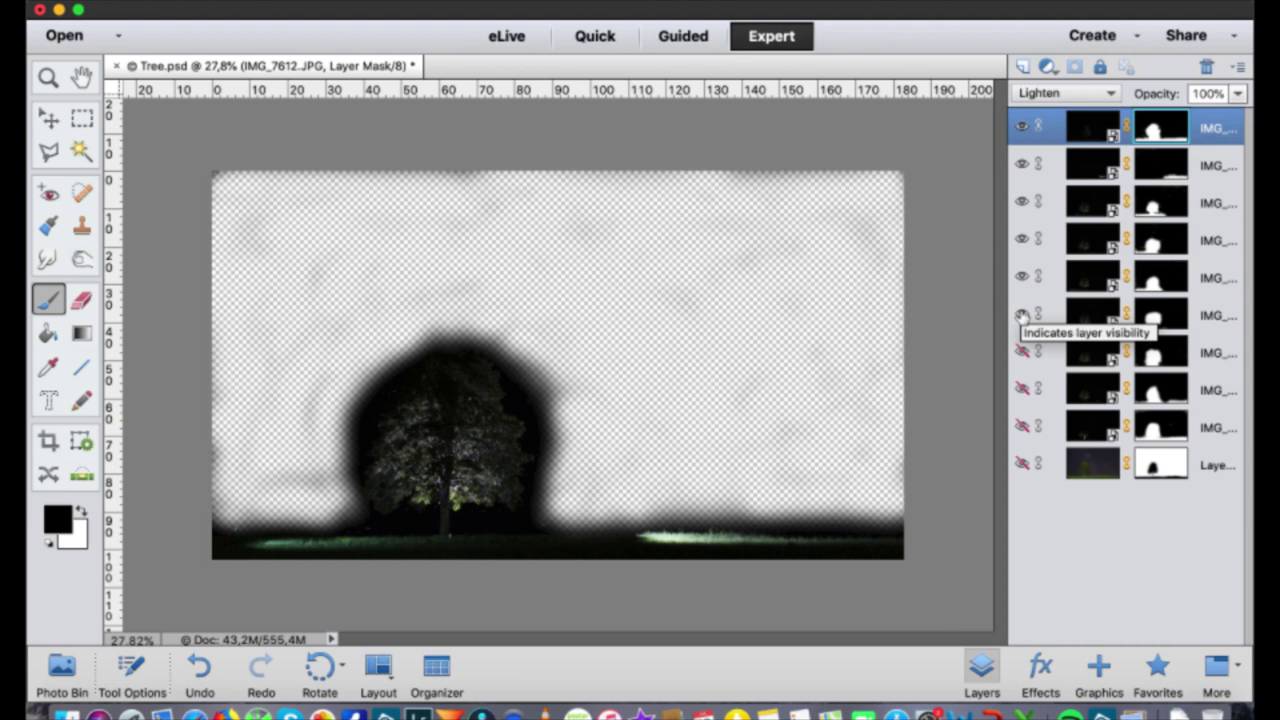
left_click(1022, 352)
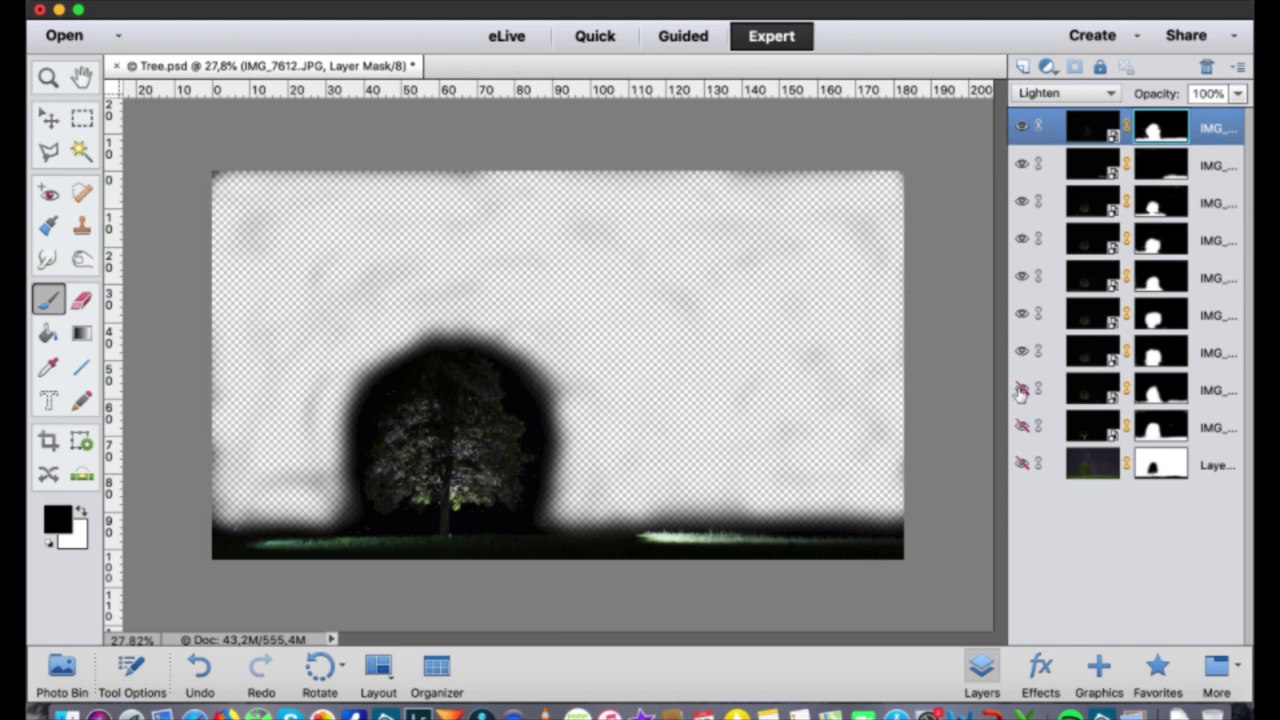
left_click(1021, 390)
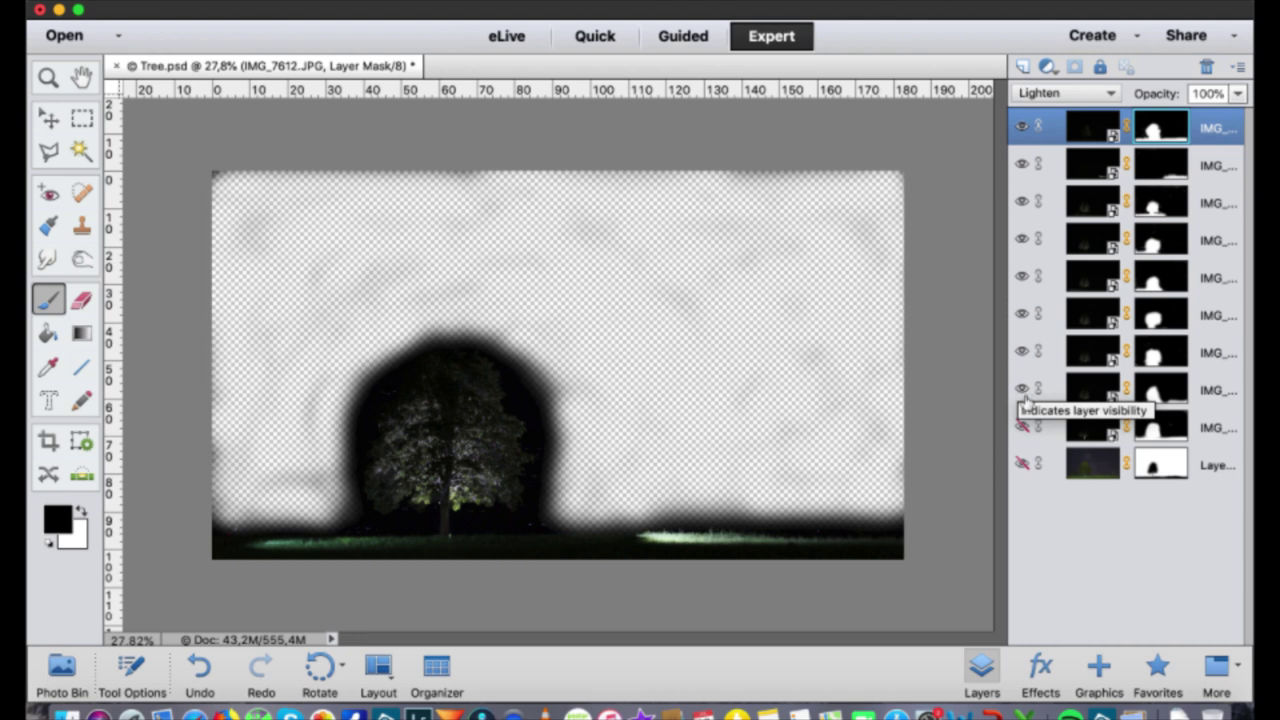
left_click(1022, 428)
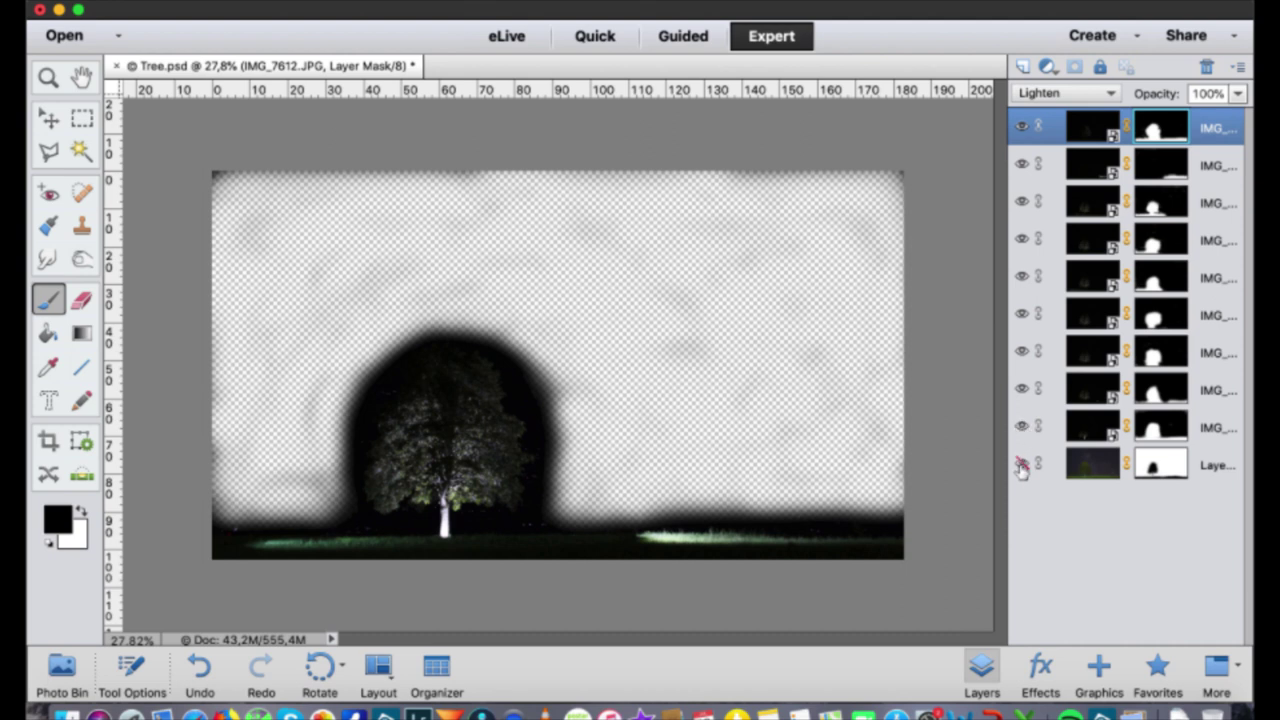
left_click(1022, 465)
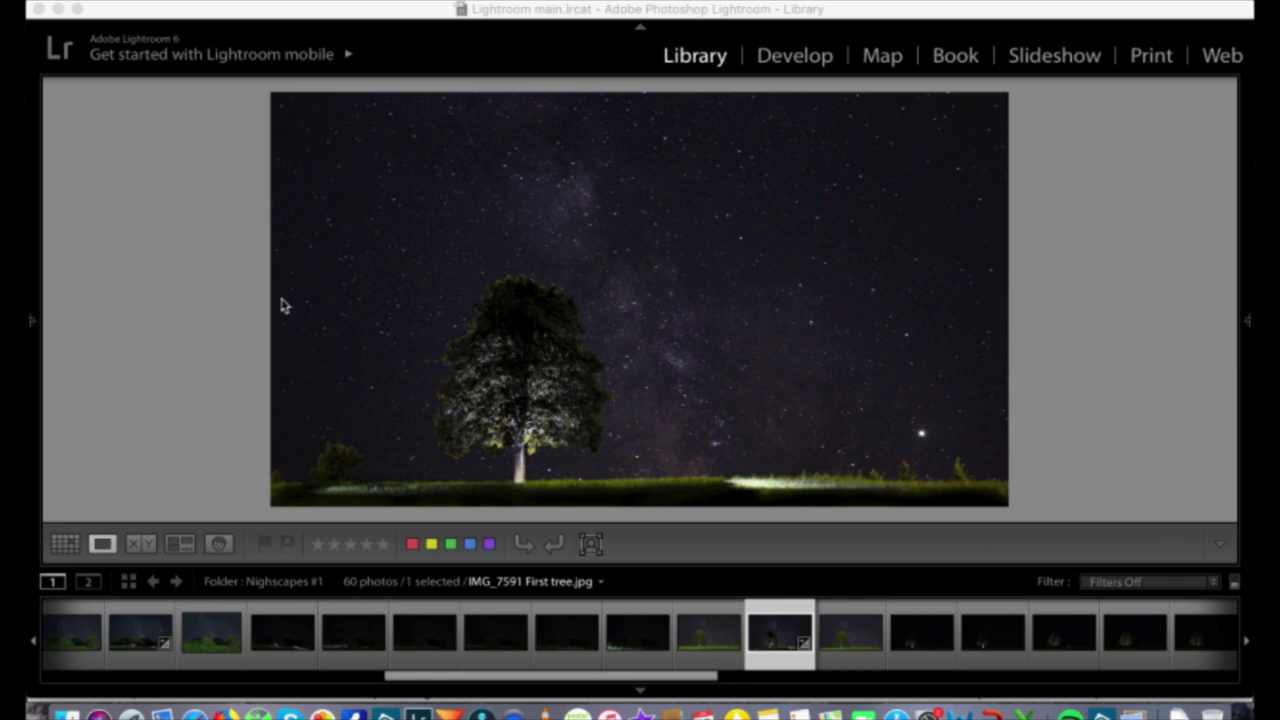
In Lightroom's Nighscapes #1 folder, view the finished composites Bench.jpg and IMG_7561Herzherzog Johann.jpg
scroll(450, 643, "left", 5)
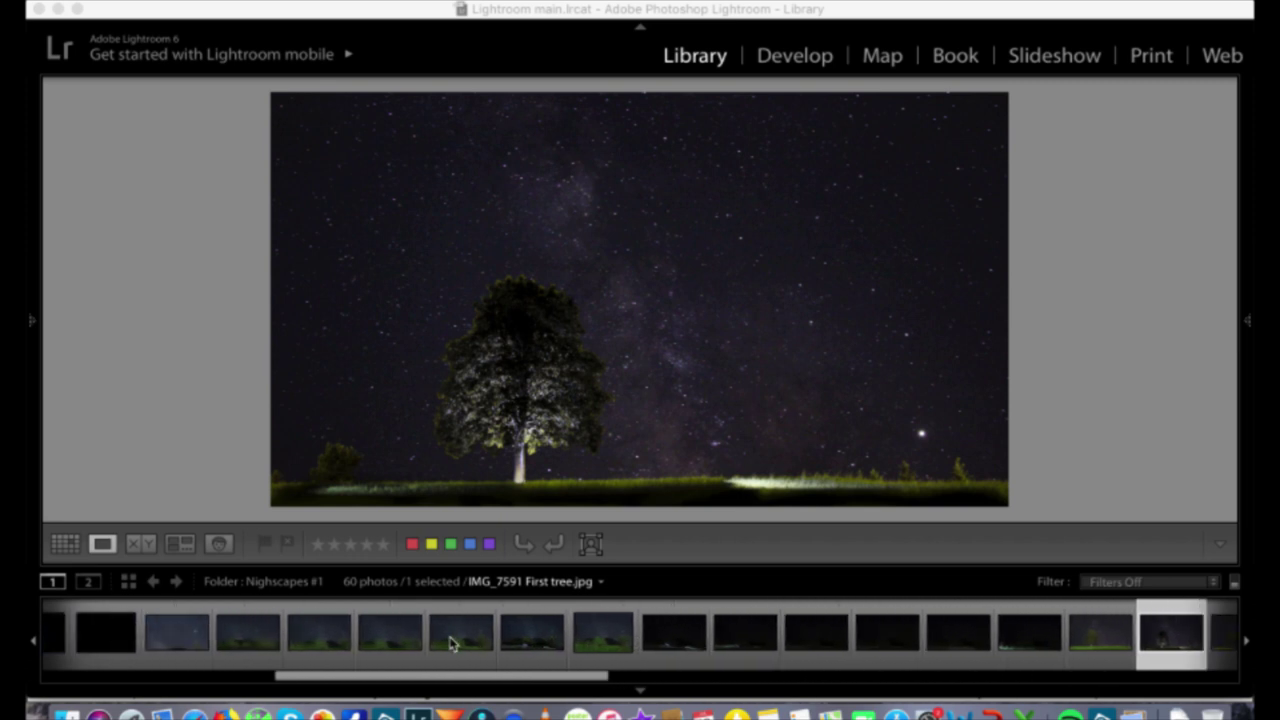
left_click(527, 643)
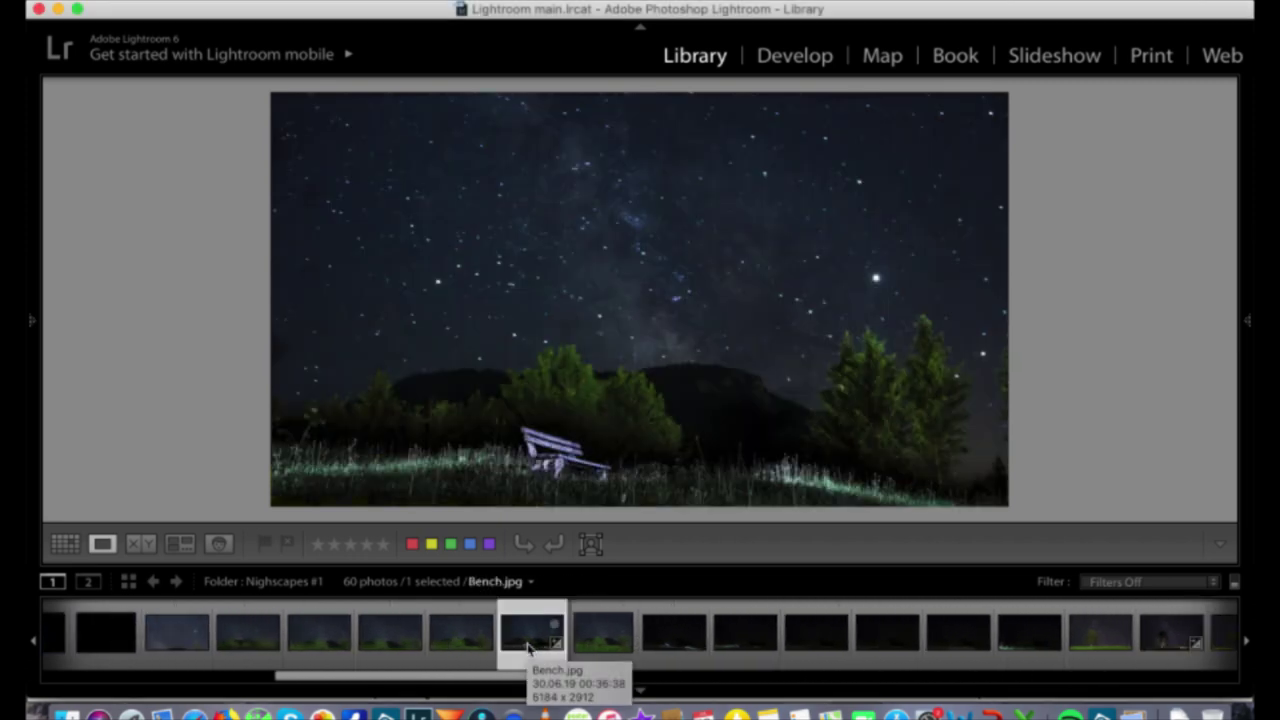
scroll(527, 645, "left", 5)
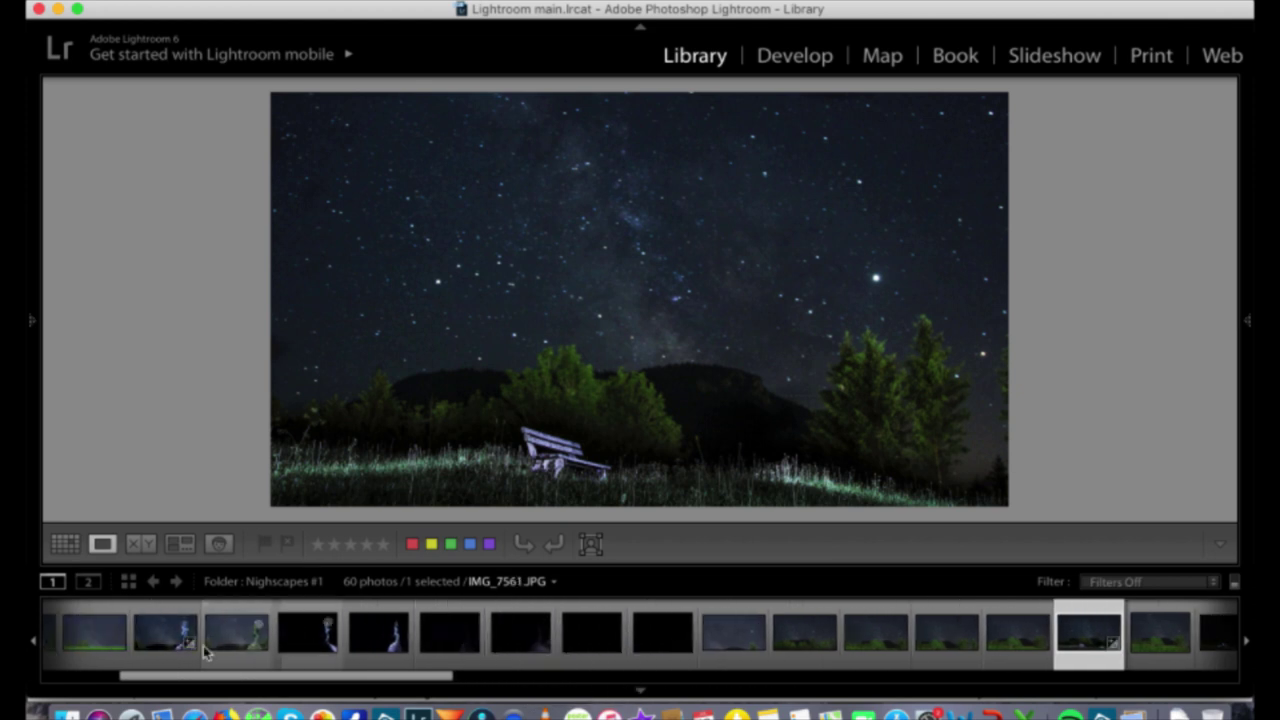
left_click(168, 634)
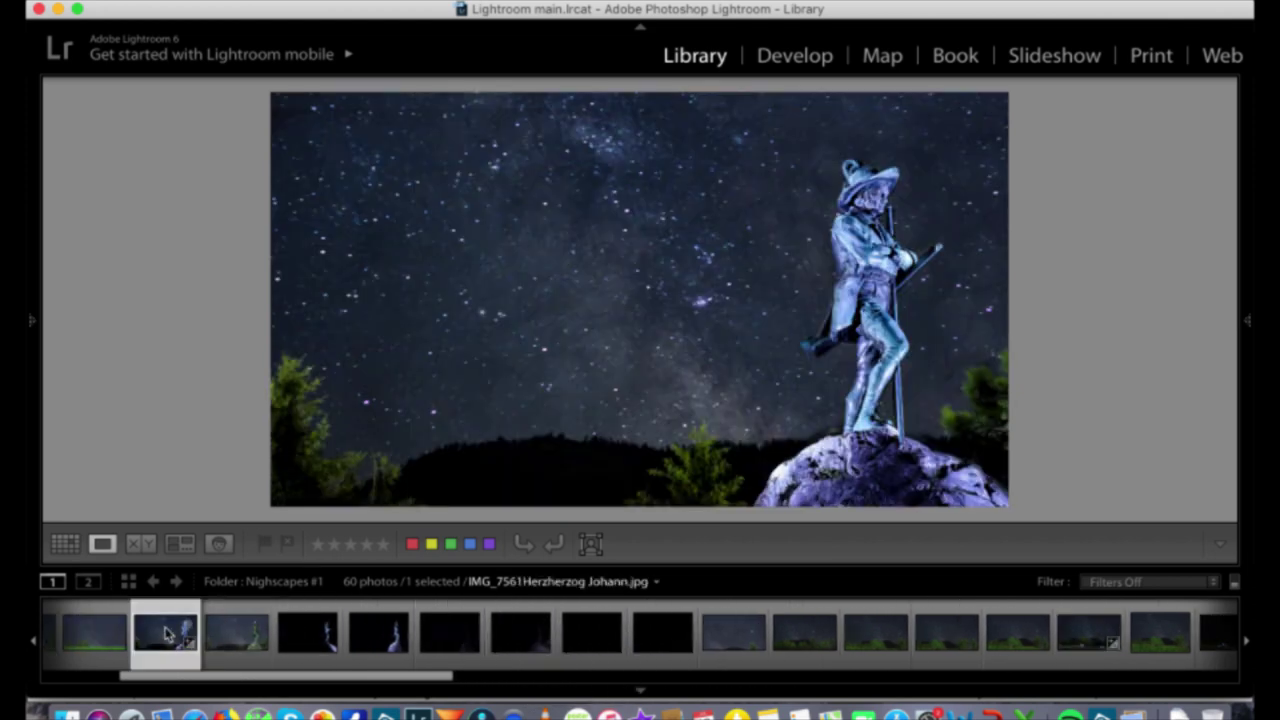